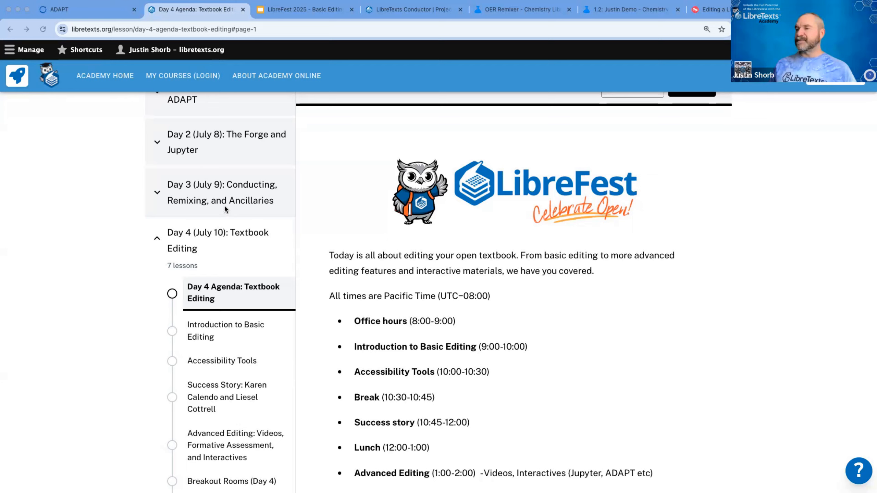
Open The Forge lesson under Day 2 of the LibreFest 2025 course and examine its references and video.
scroll(210, 185, up, 1)
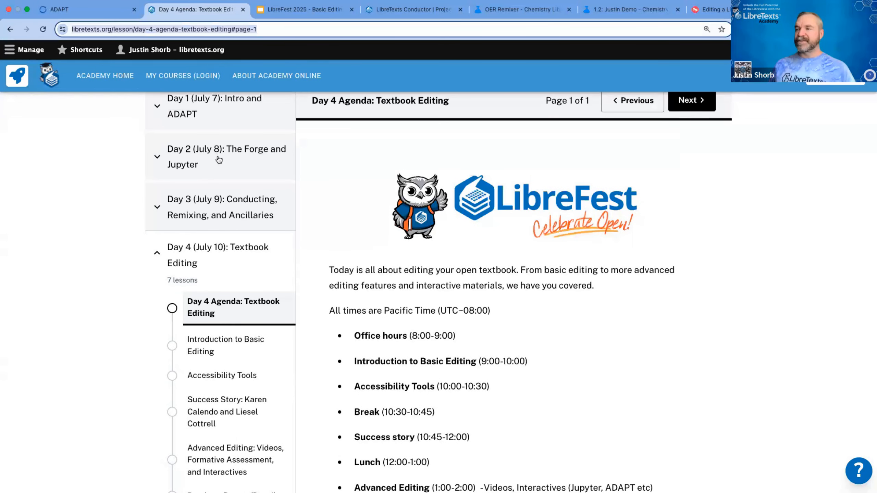
click(217, 162)
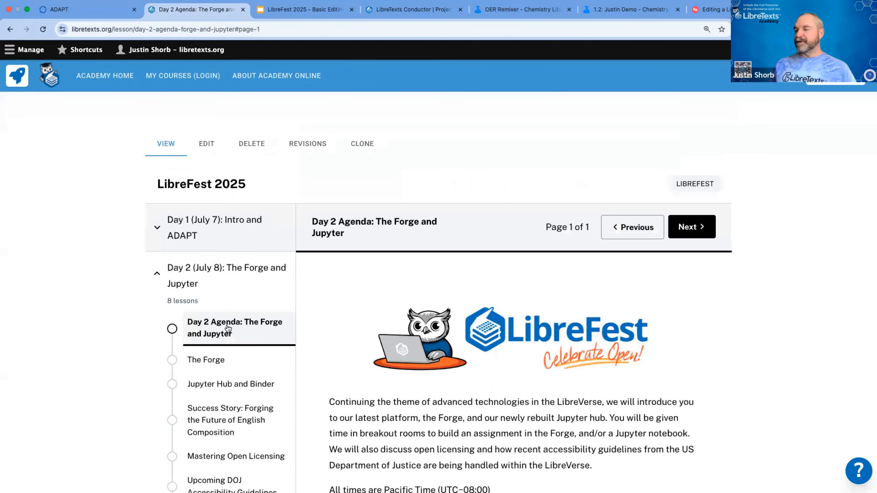
click(231, 361)
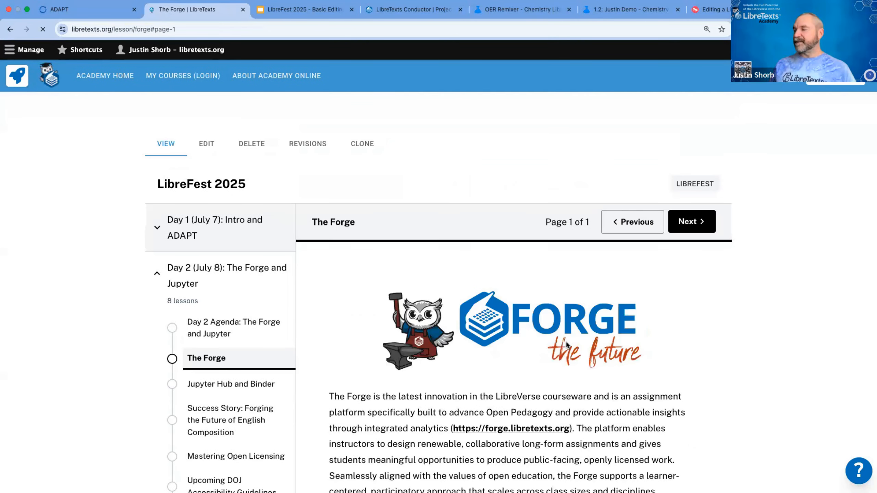
scroll(568, 346, down, 10)
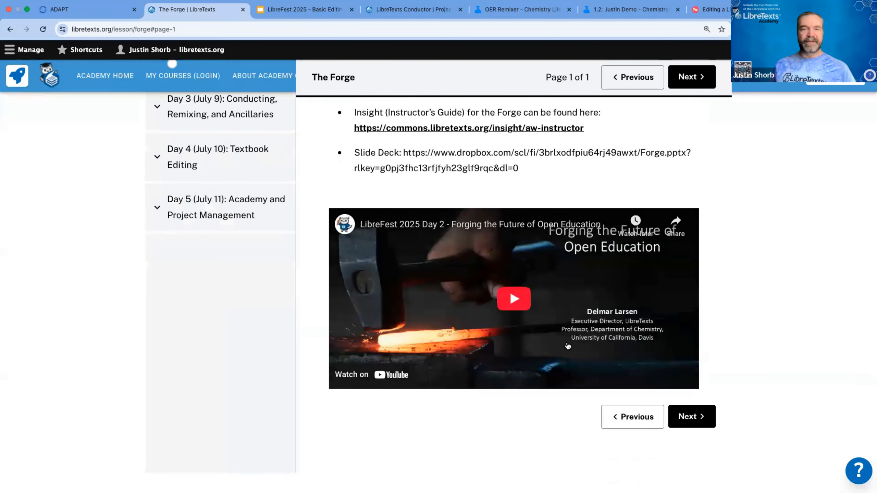
scroll(568, 346, up, 5)
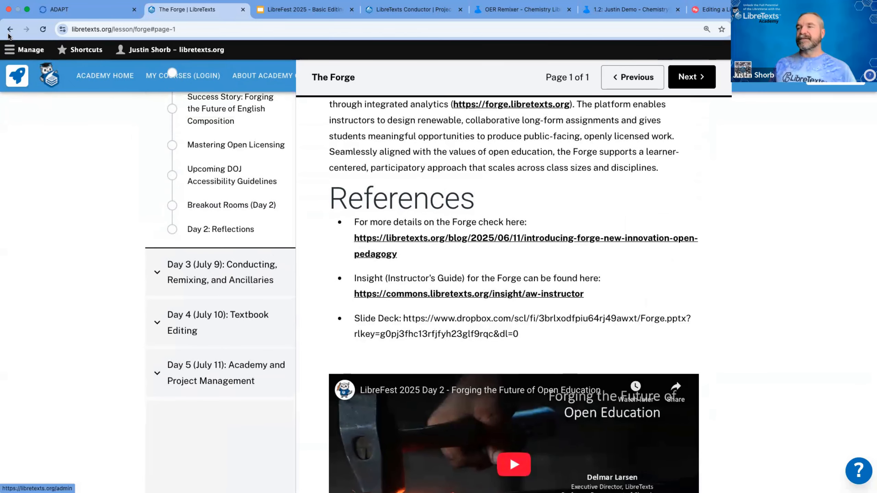
Expand the Day 3 and Day 4 sections of the course outline and open the Introduction to Basic Editing lesson.
click(209, 276)
scroll(246, 333, down, 2)
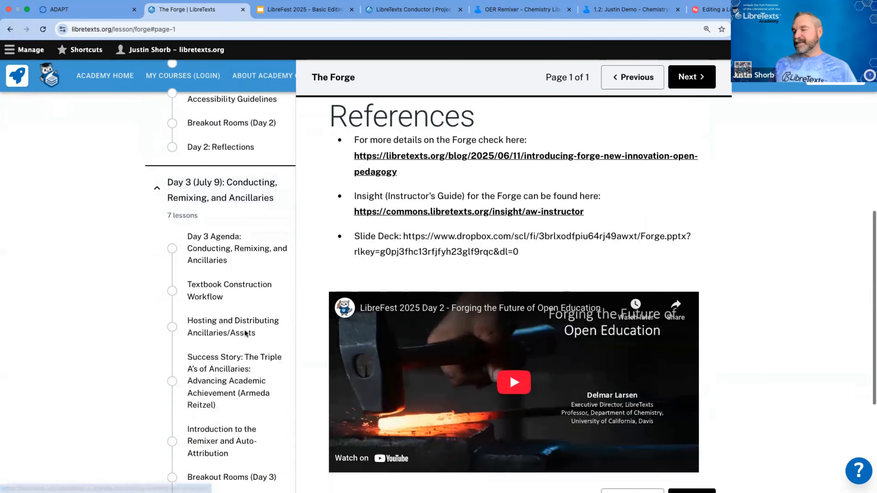
scroll(245, 333, down, 6)
click(233, 344)
scroll(240, 368, down, 5)
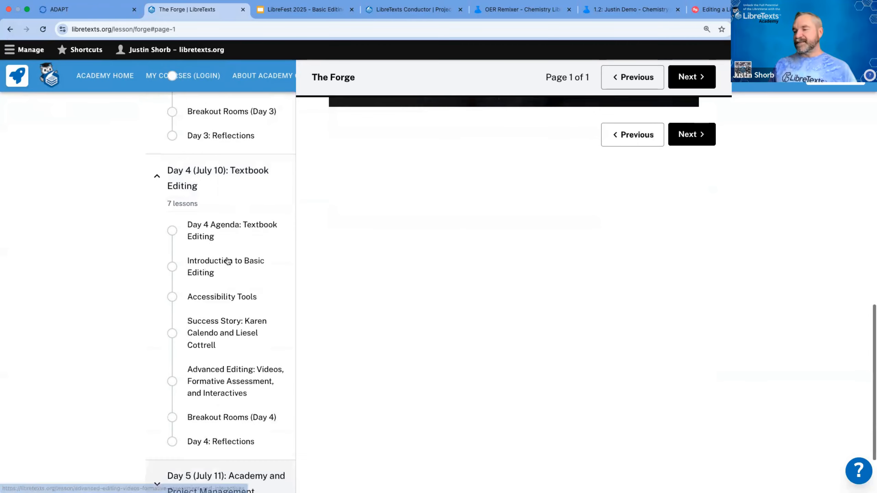
click(211, 278)
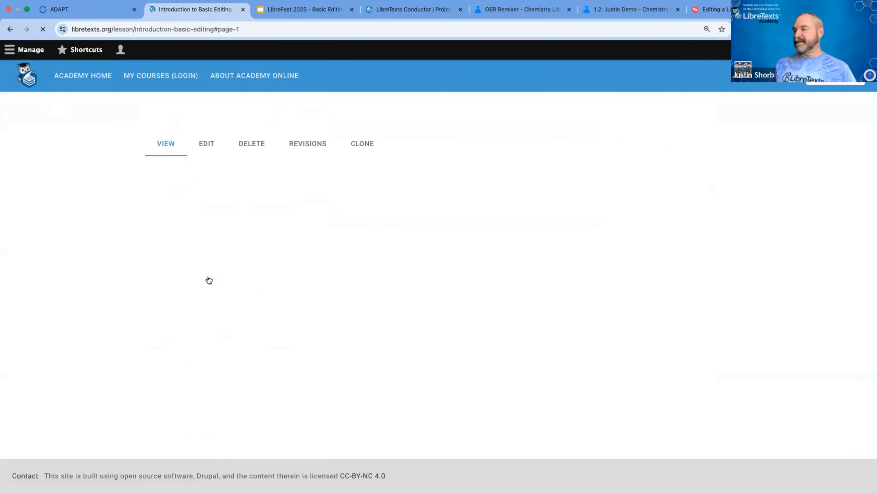
Examine the lesson's Construction Guide references and the first step of its embedded walkthrough.
scroll(774, 308, down, 10)
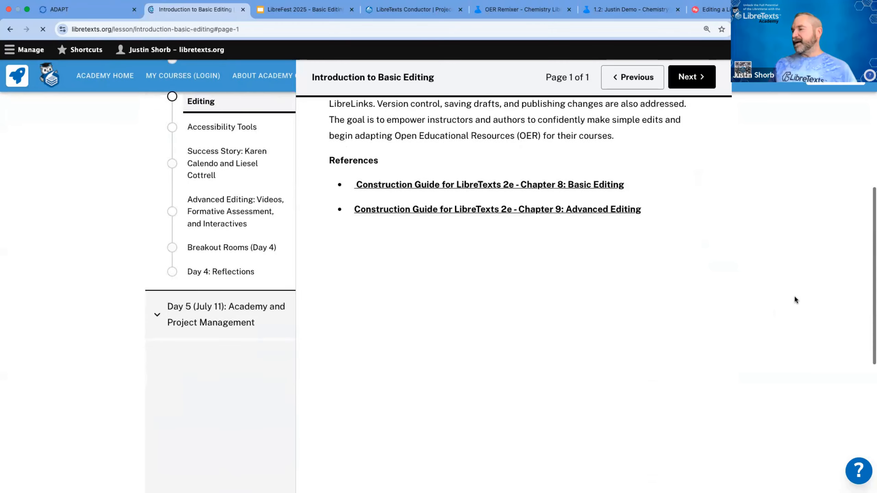
scroll(796, 300, down, 2)
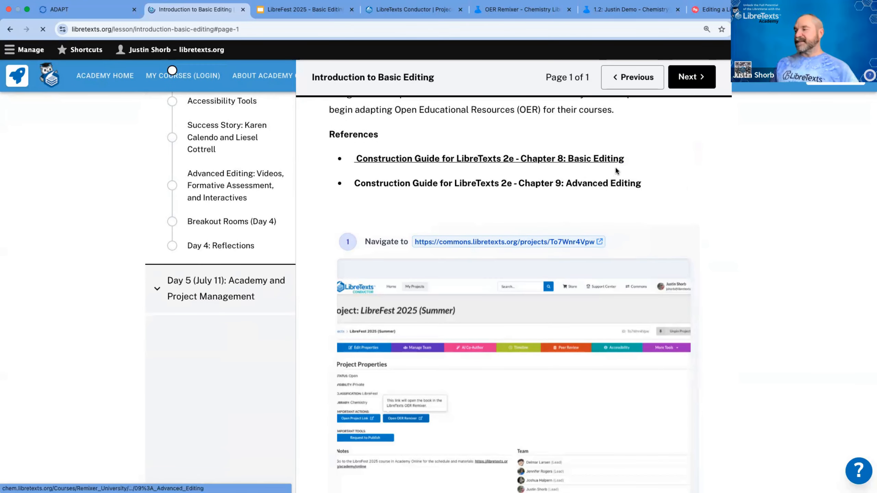
scroll(732, 220, down, 4)
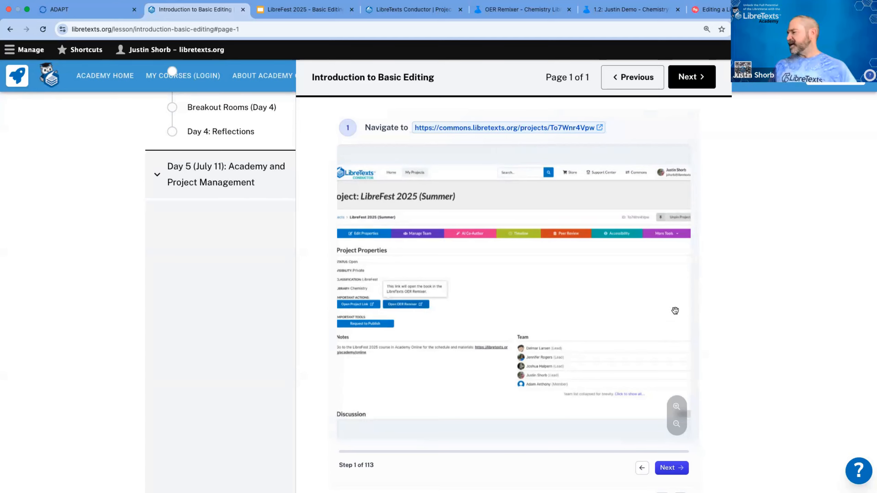
scroll(675, 366, down, 3)
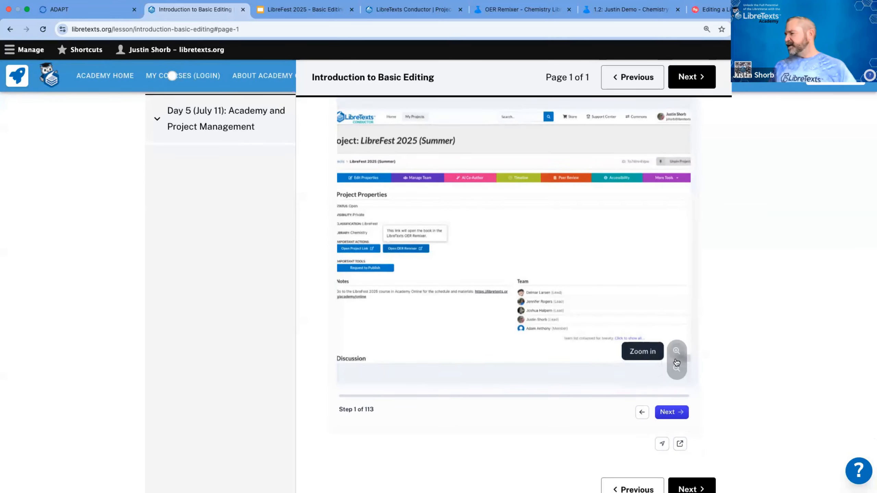
scroll(676, 362, up, 1)
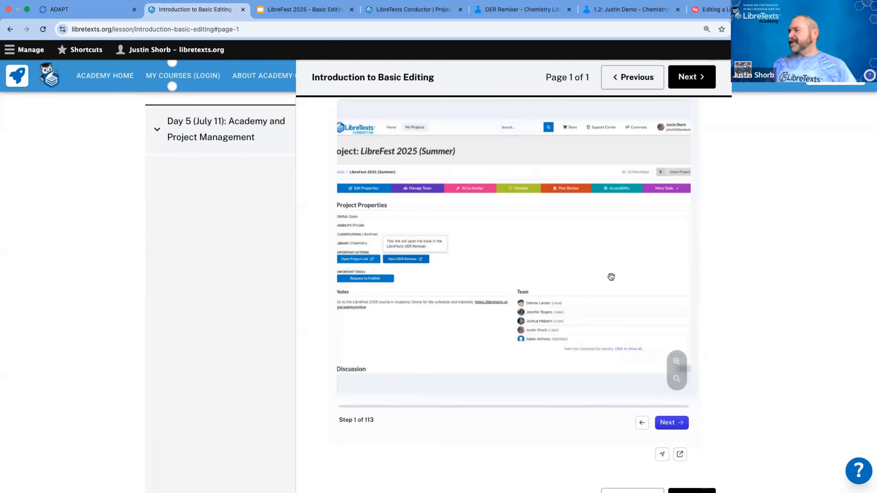
scroll(611, 277, up, 2)
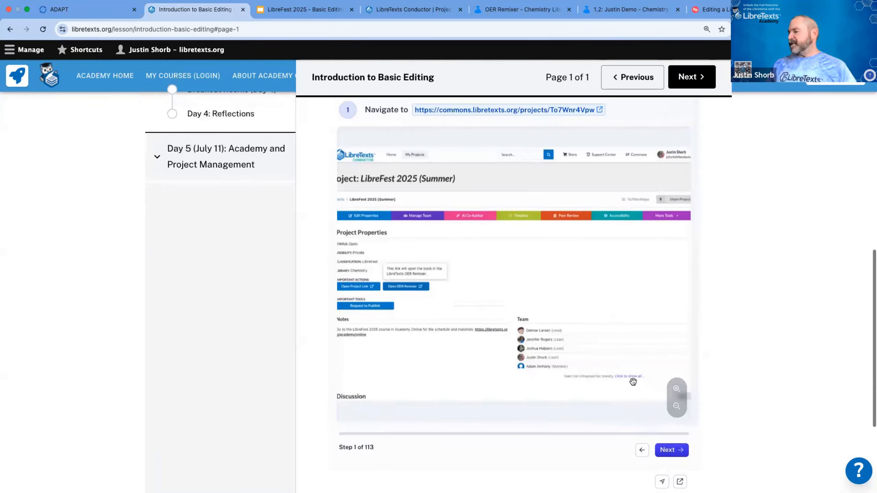
scroll(632, 382, down, 1)
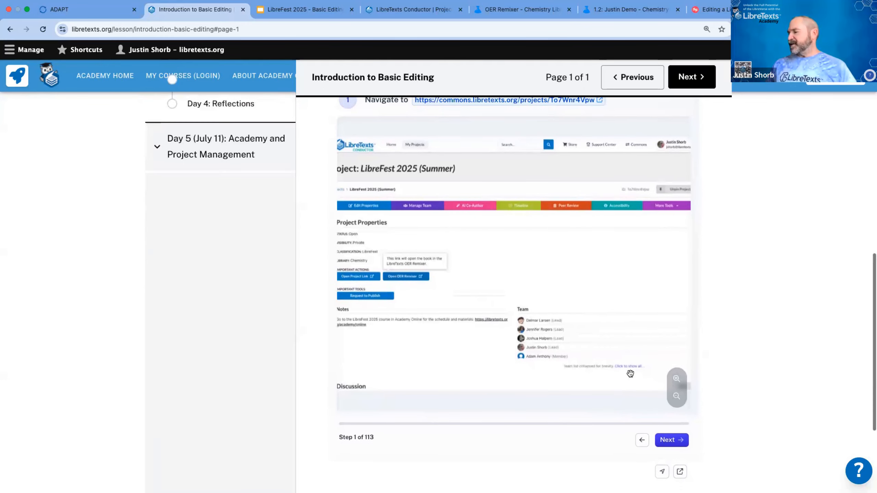
Go through the embedded basic editing walkthrough from step 1 to step 8.
click(671, 440)
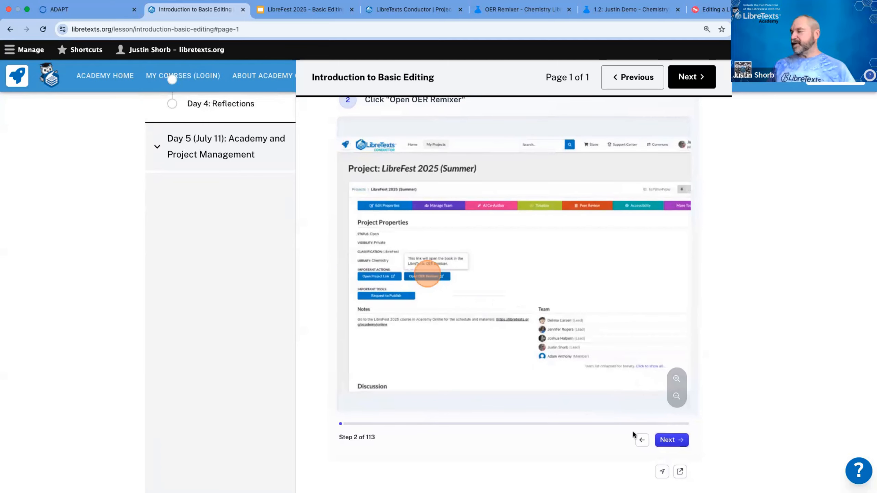
click(643, 440)
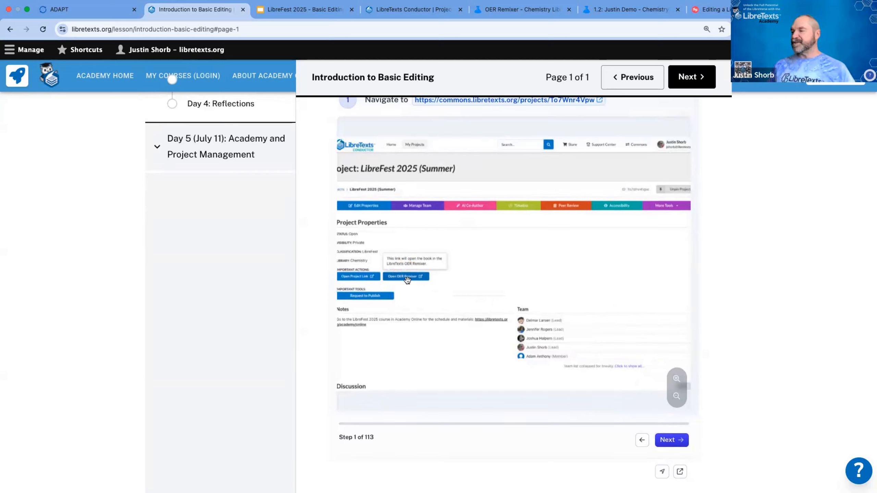
click(665, 439)
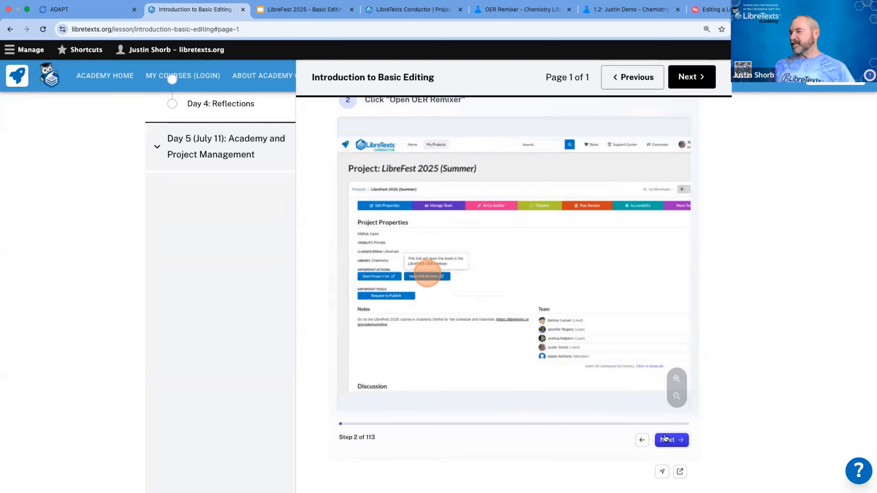
click(668, 440)
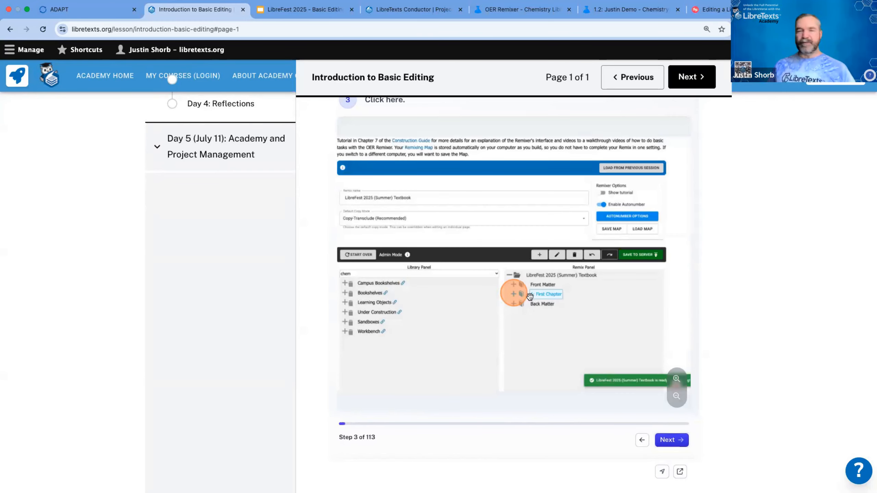
click(681, 445)
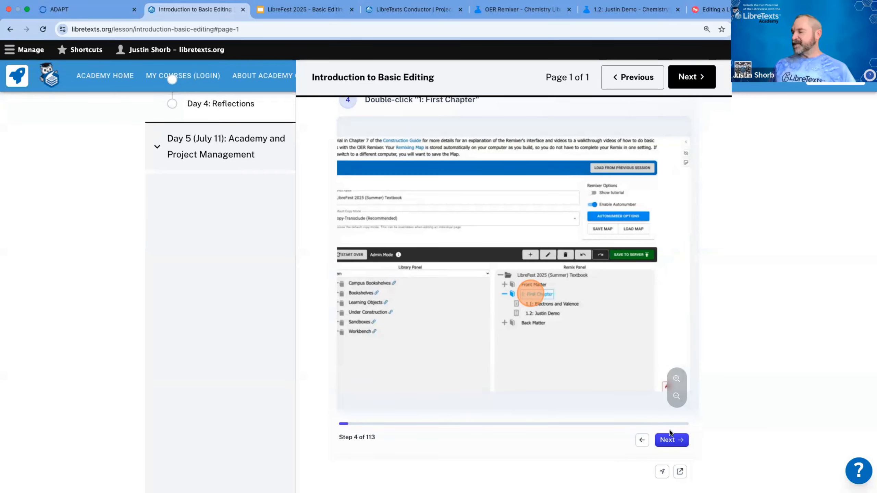
click(673, 439)
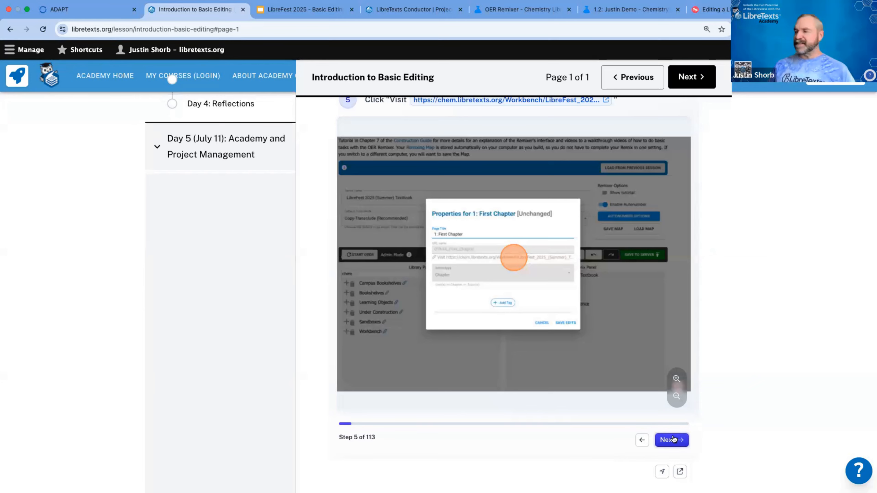
click(674, 439)
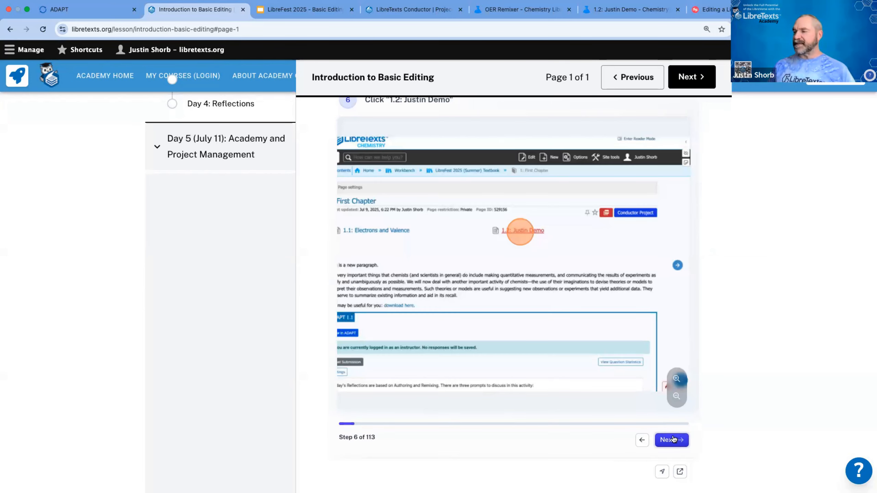
click(673, 439)
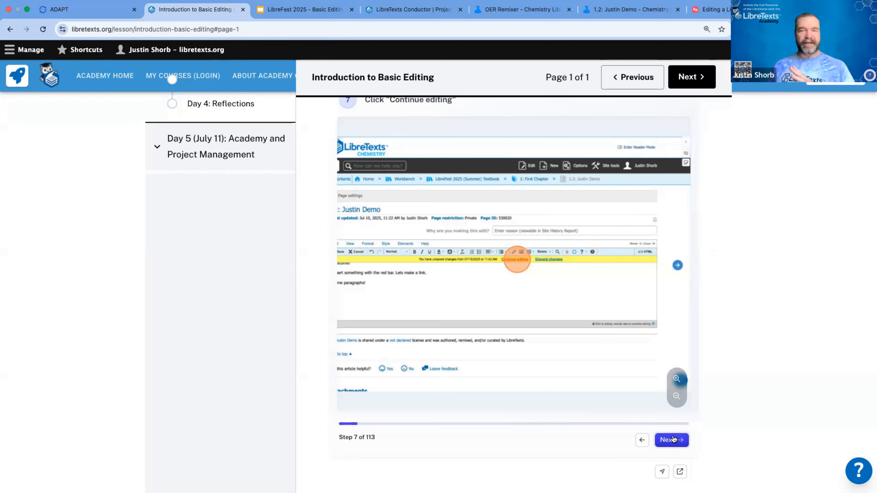
click(672, 439)
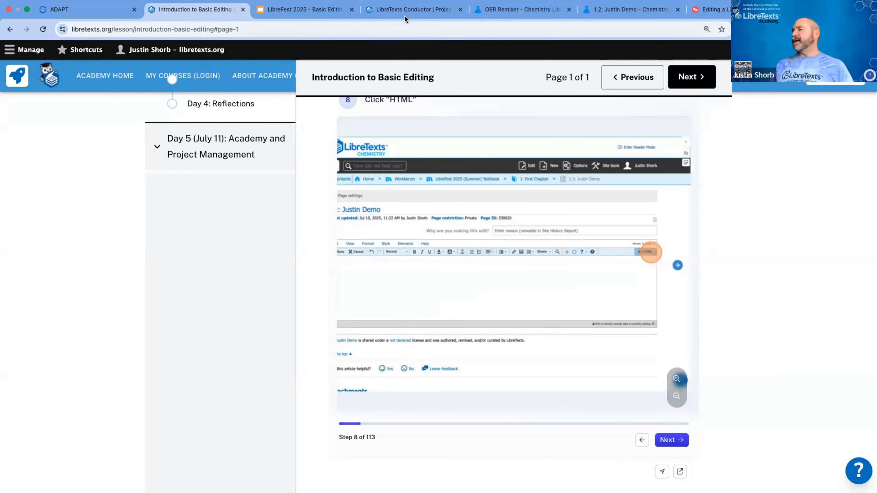
scroll(545, 175, up, 1)
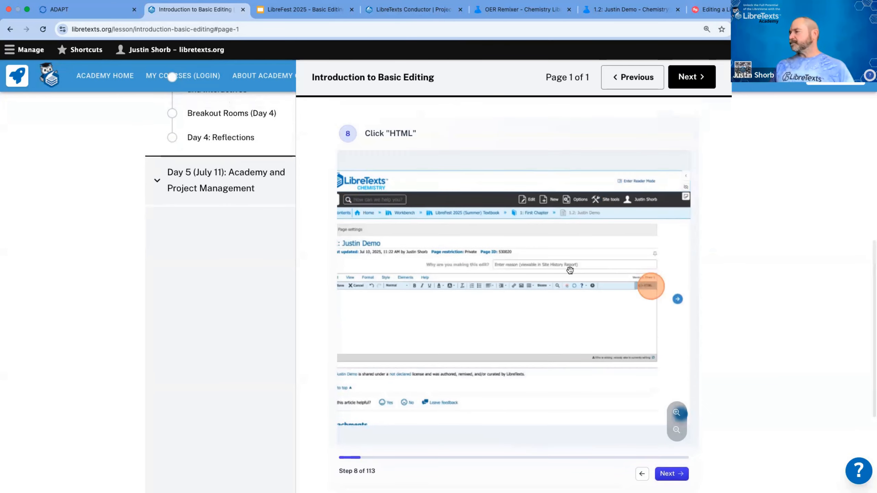
Open the LibreOne home page in a new browser tab and launch Conductor from it.
super+click(19, 78)
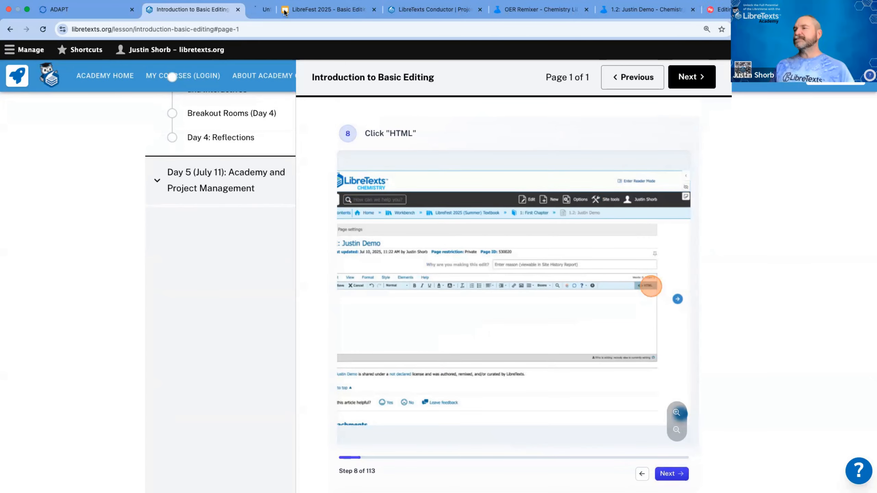
click(283, 10)
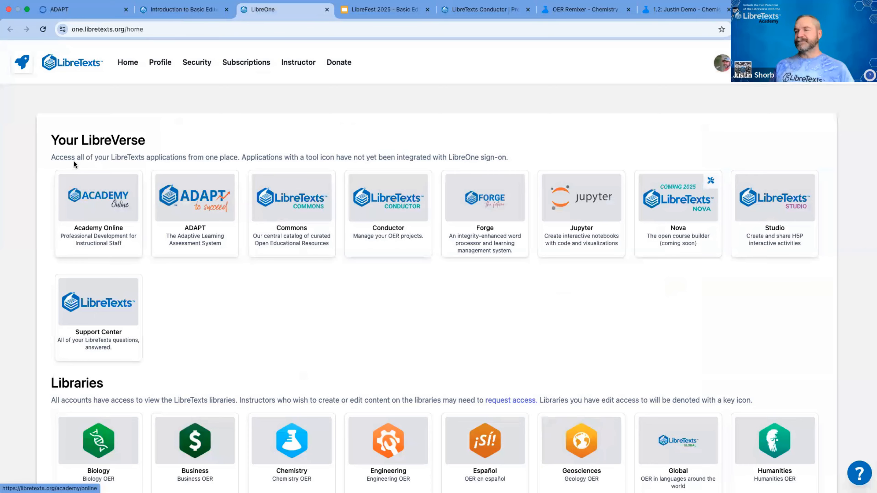
click(347, 246)
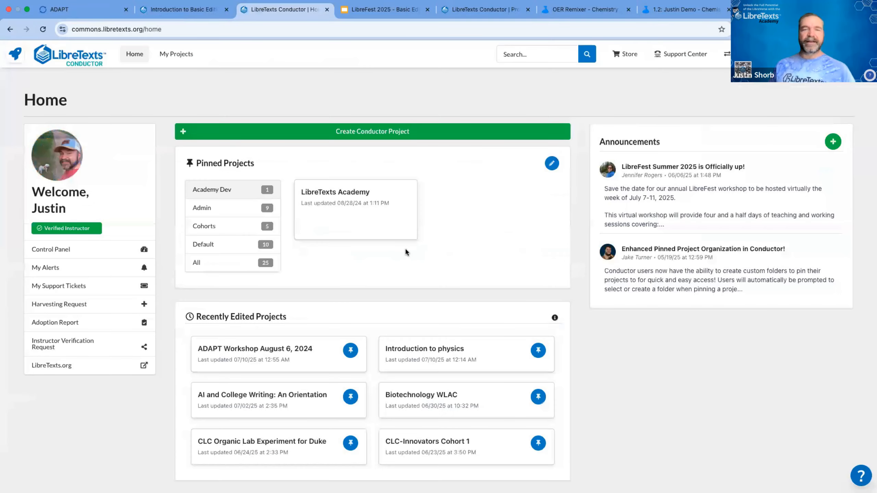
Open the LibreFest 2025 (Summer) project from the pinned Admin projects and launch its textbook in the OER Remixer.
click(235, 209)
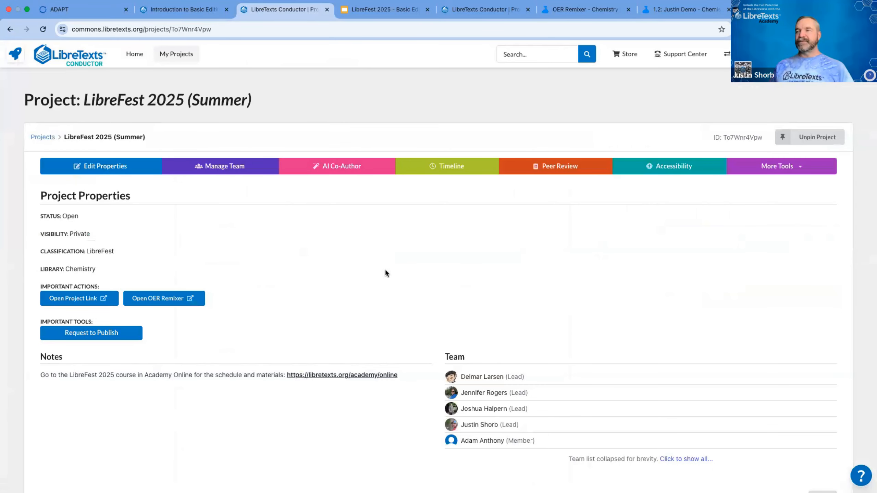
scroll(386, 270, down, 1)
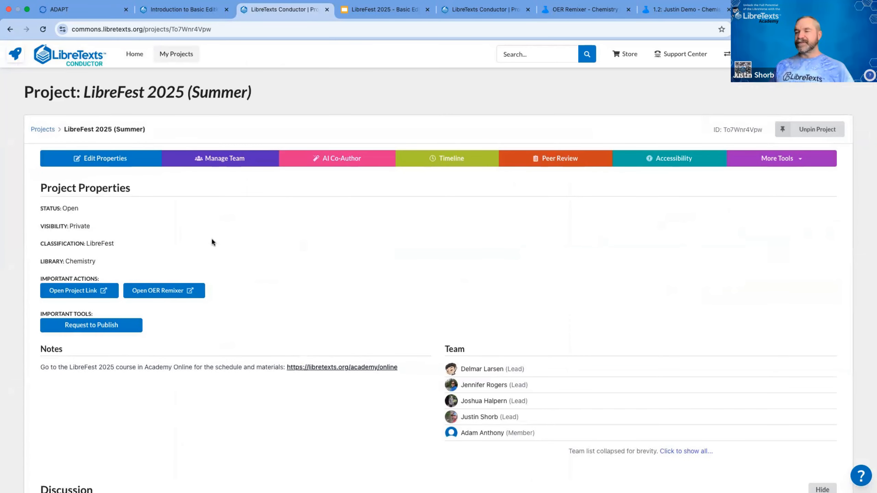
click(166, 290)
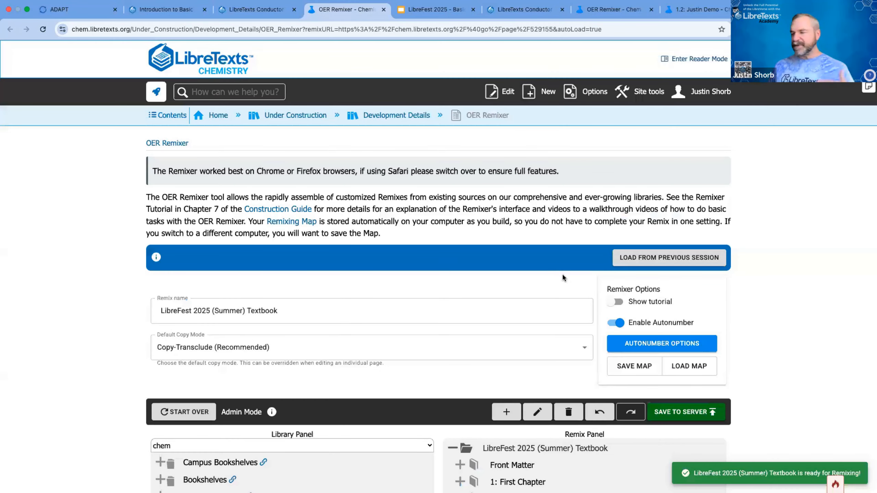
Add a new chapter to the LibreFest 2025 (Summer) Textbook between First Chapter and Back Matter, with a new page inside it.
scroll(563, 275, down, 5)
scroll(559, 267, down, 3)
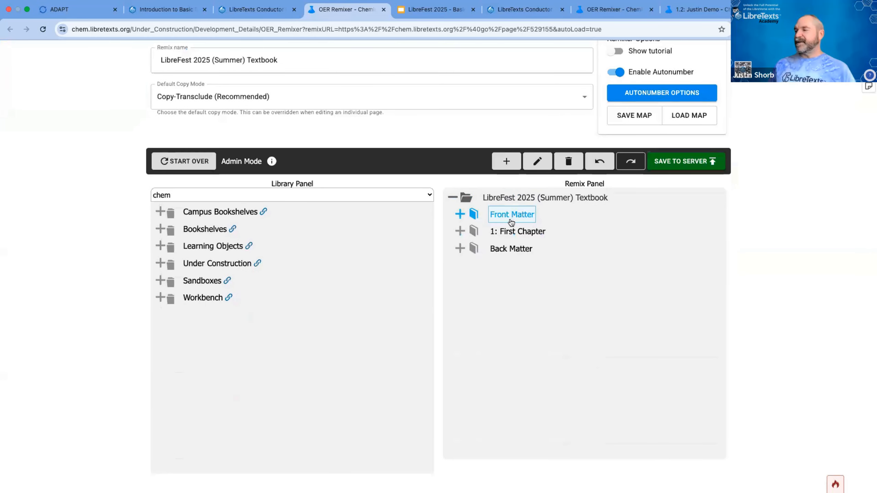
click(512, 200)
click(507, 161)
drag(474, 266, 473, 244)
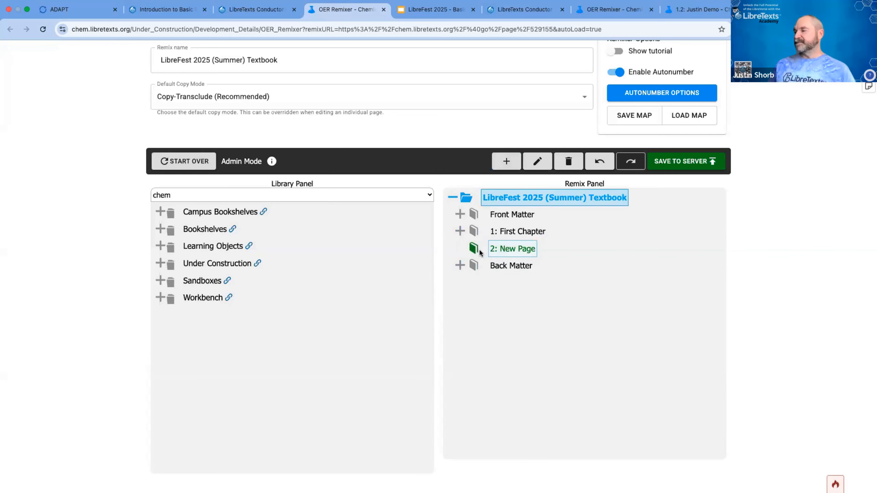
click(499, 247)
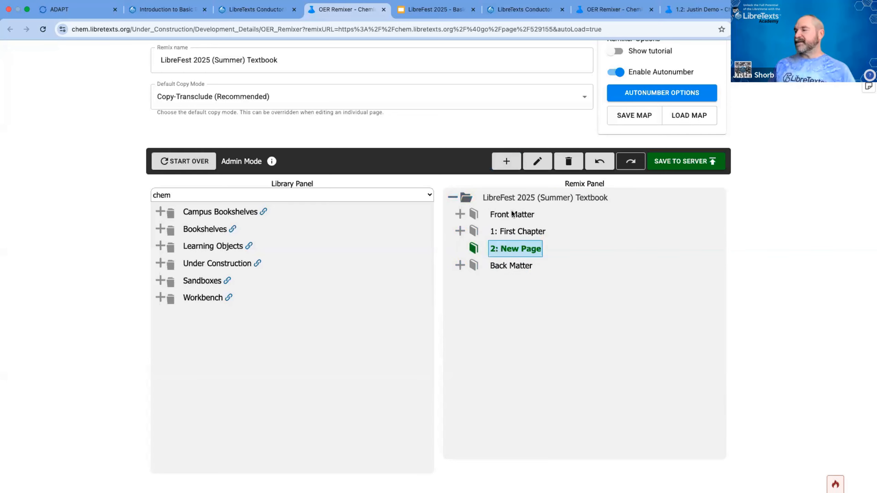
click(506, 162)
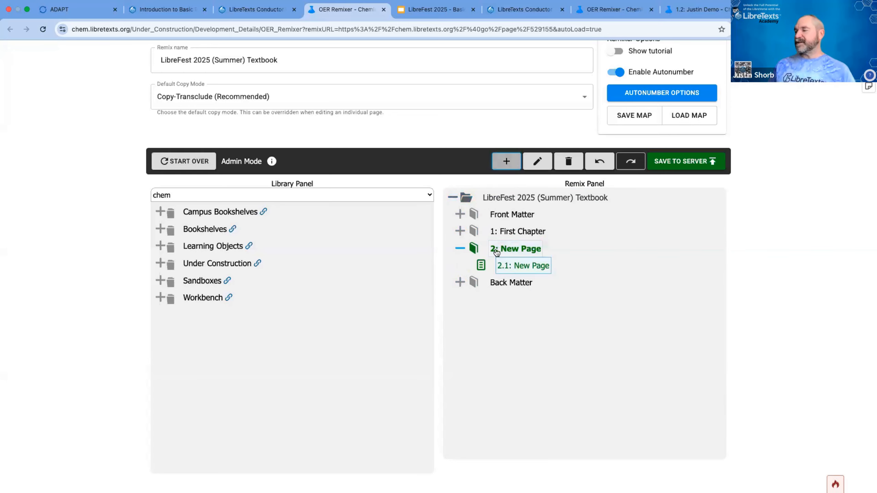
Add the page Electron Waves in the Hydrogen Atom, from The Electronic Structure of Atoms under General Chemistry, to the new chapter 2.
click(161, 229)
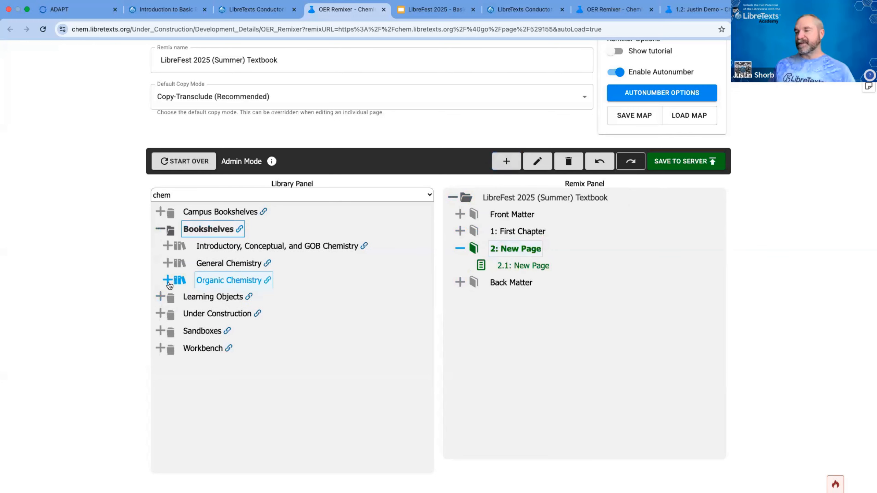
click(167, 262)
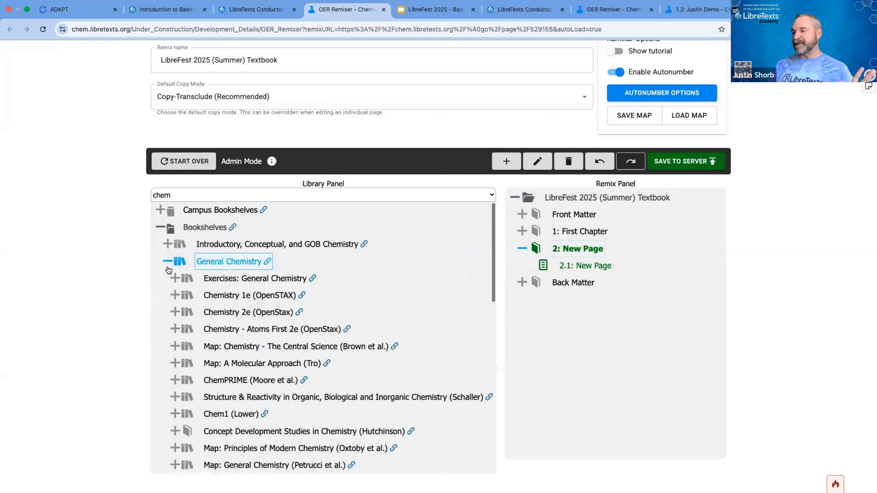
click(175, 329)
scroll(183, 330, down, 1)
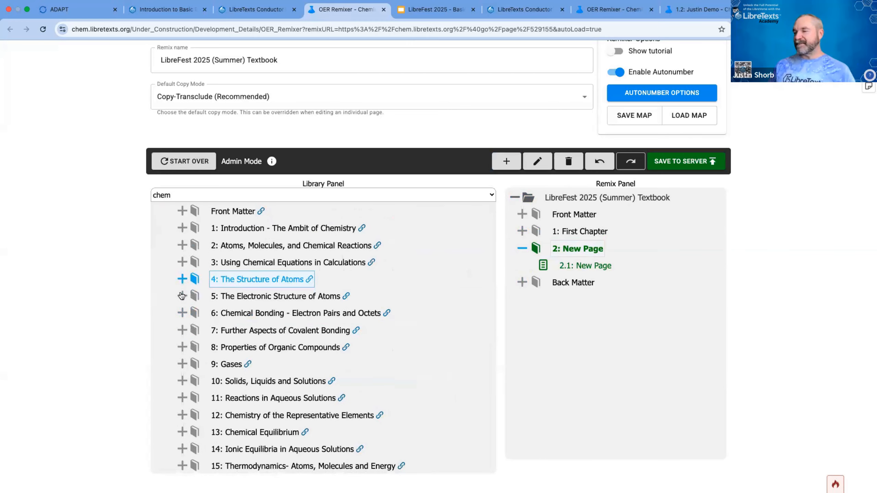
click(182, 295)
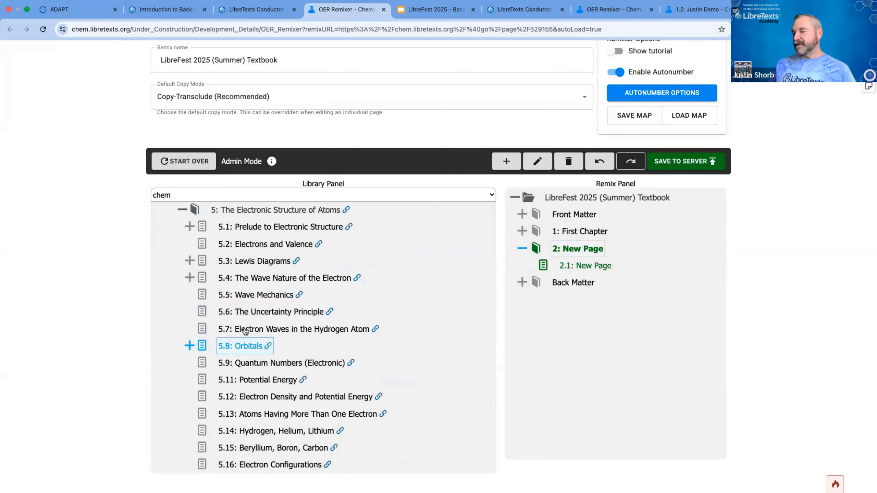
drag(238, 329, 561, 254)
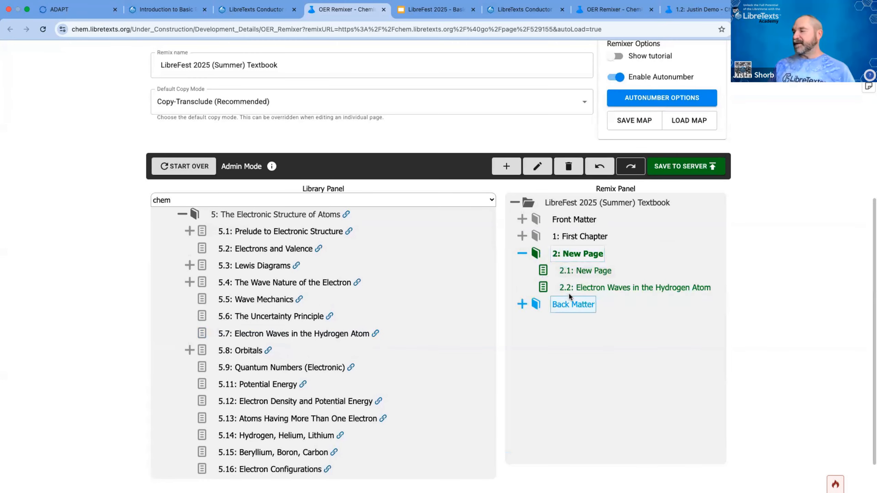
Save the remix to the server with its added pages and open the published textbook.
click(686, 166)
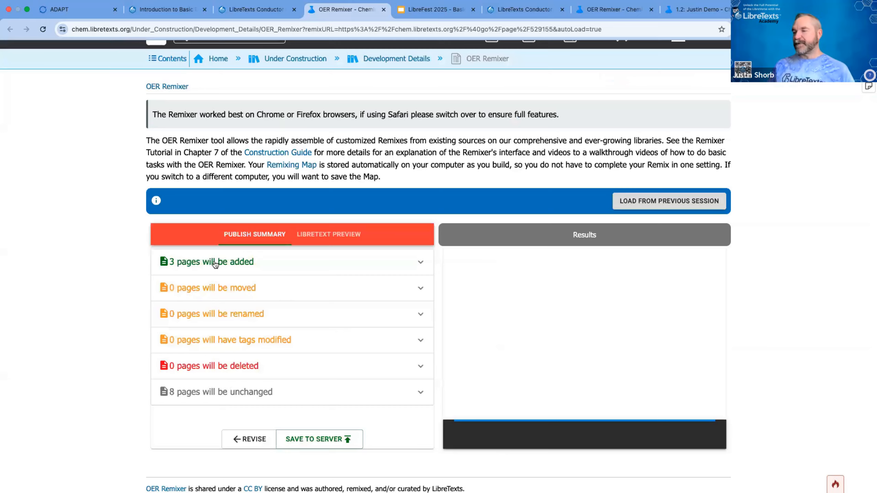
scroll(231, 276, down, 1)
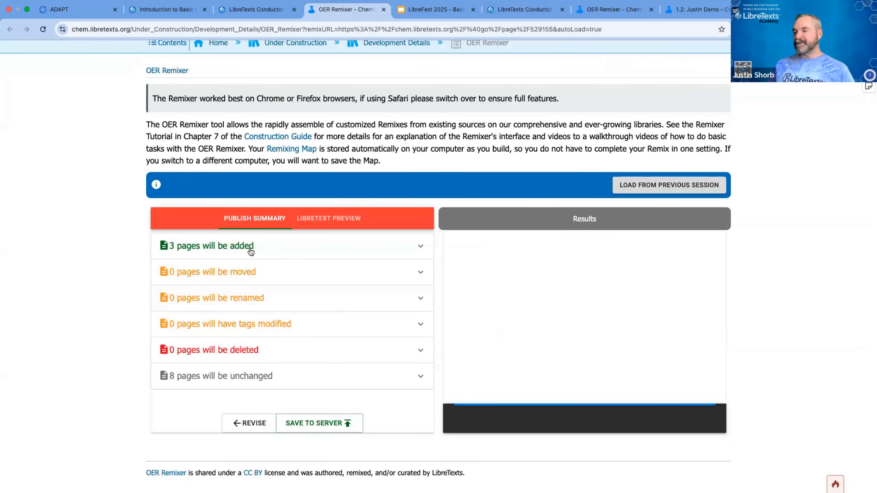
click(327, 424)
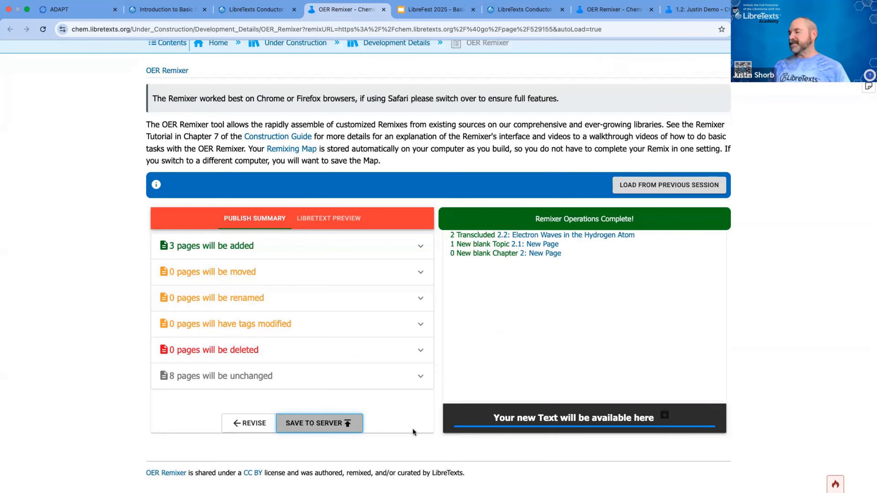
click(532, 420)
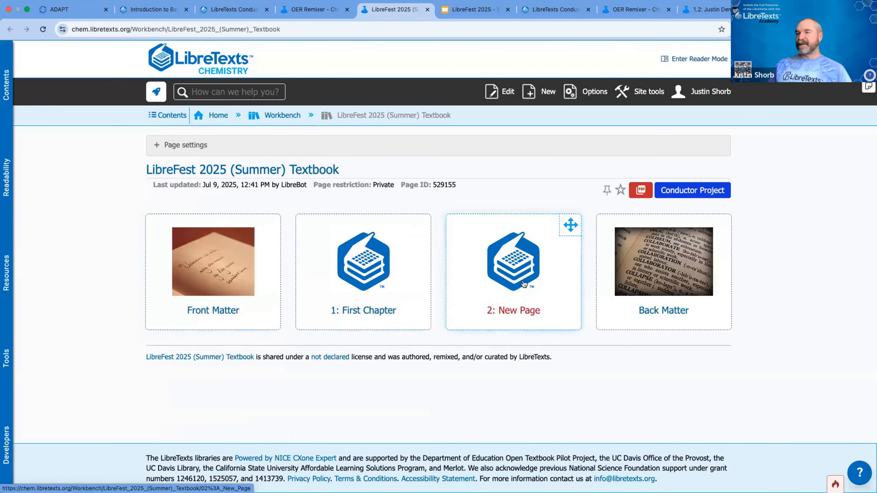
Open page 2.1: New Page inside chapter 2 of the LibreFest 2025 (Summer) Textbook.
click(6, 86)
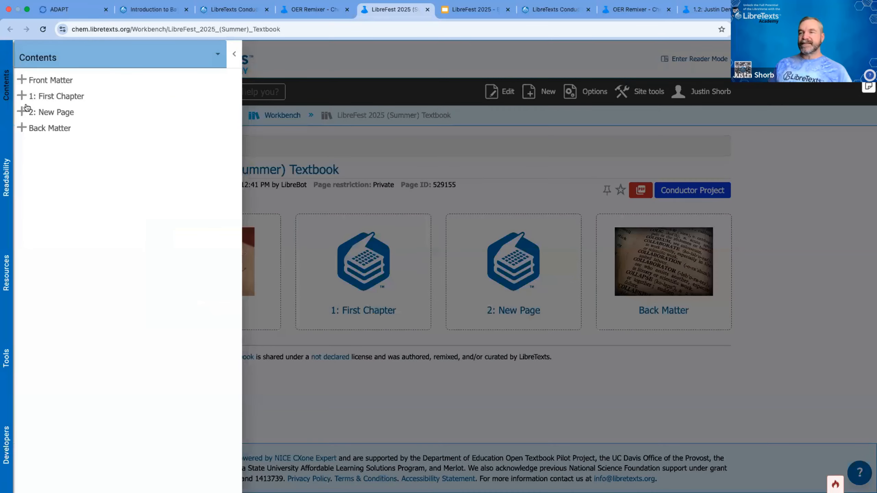
click(24, 111)
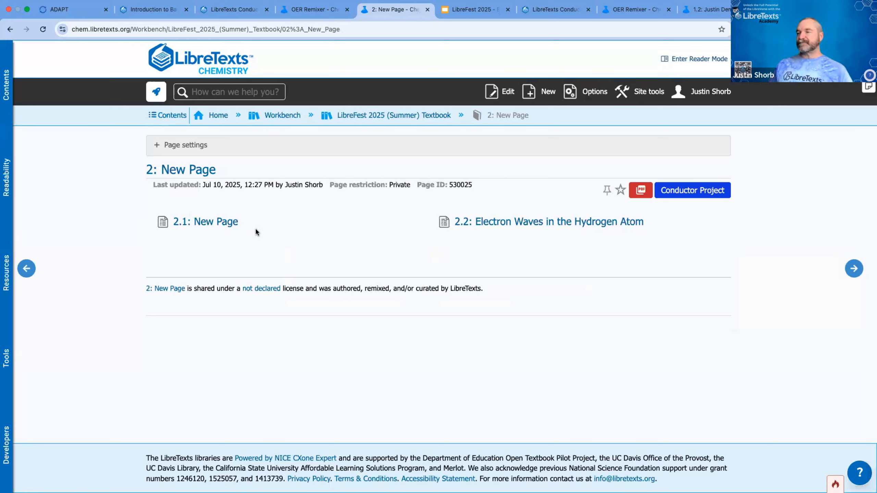
click(205, 223)
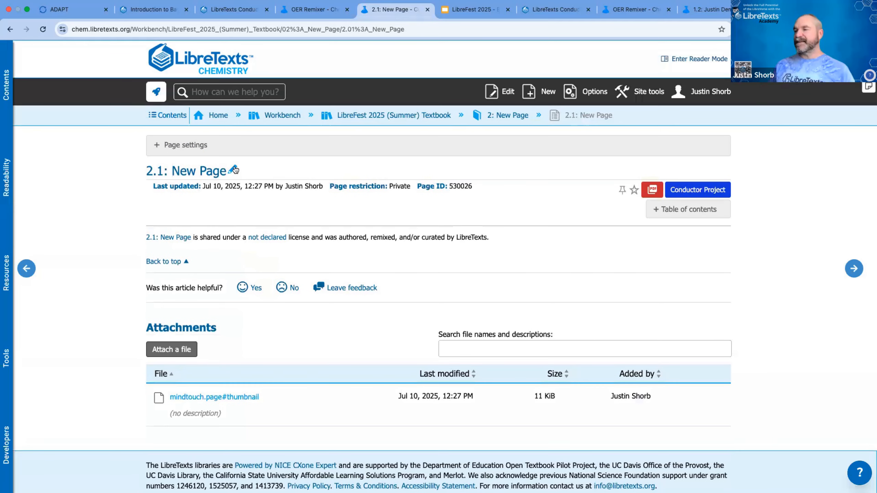
Rename page 2.1 to "Sample Page on Editing.", keeping the 2.1 number prefix.
click(234, 170)
drag(178, 174, 236, 175)
text(Sa)
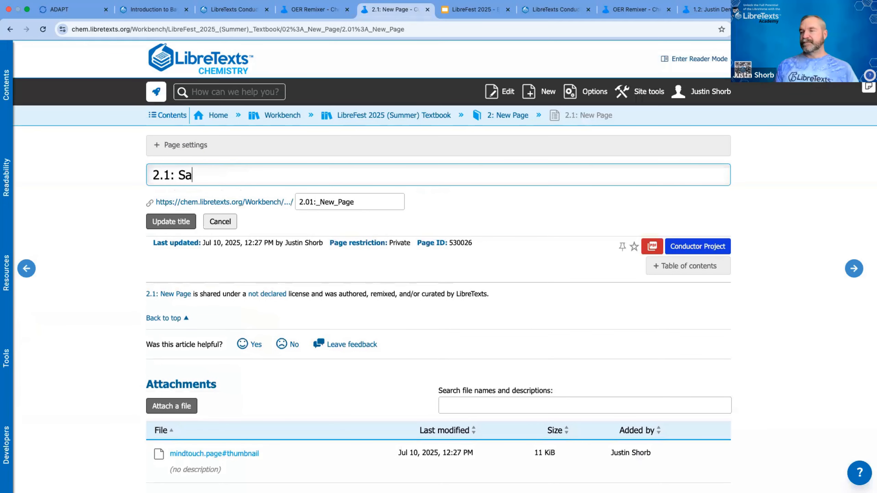
text(mple Page on Editing.)
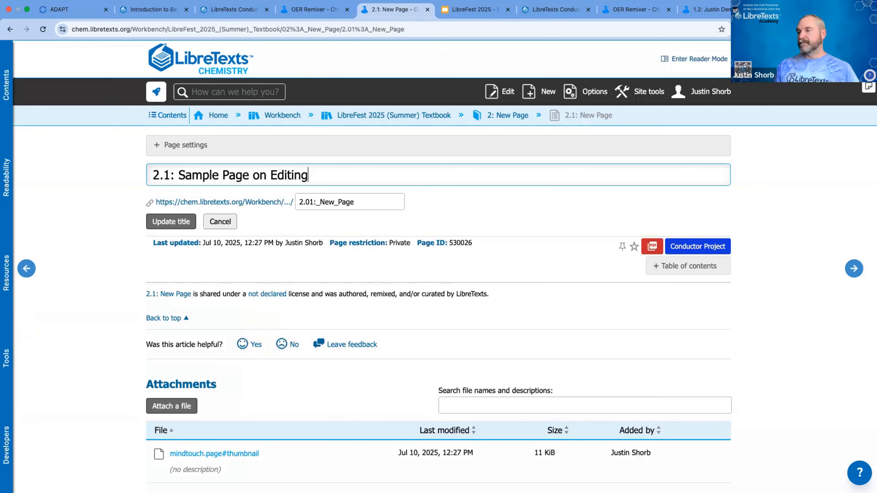
click(157, 223)
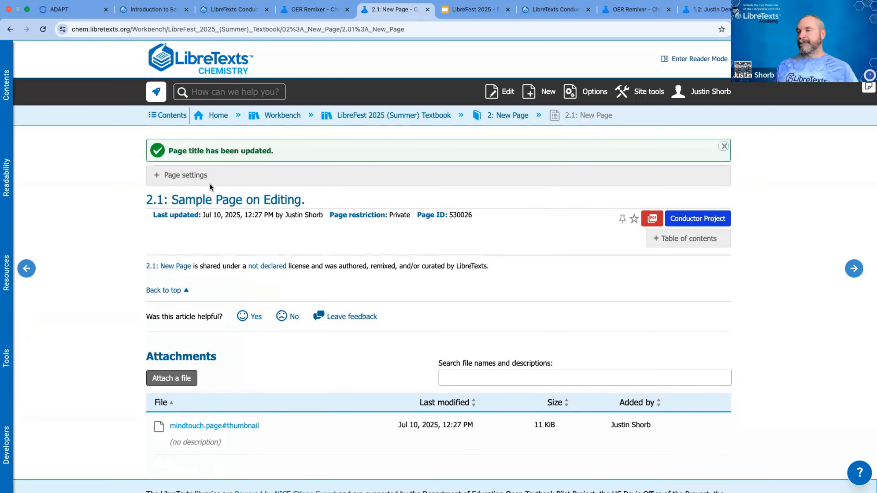
Start editing the page content and insert a Learning Objectives box into the blank body.
click(508, 92)
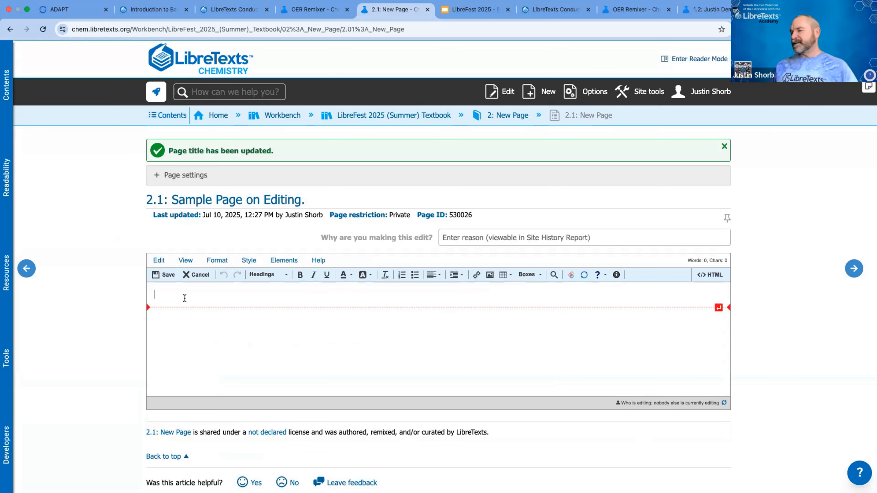
click(536, 279)
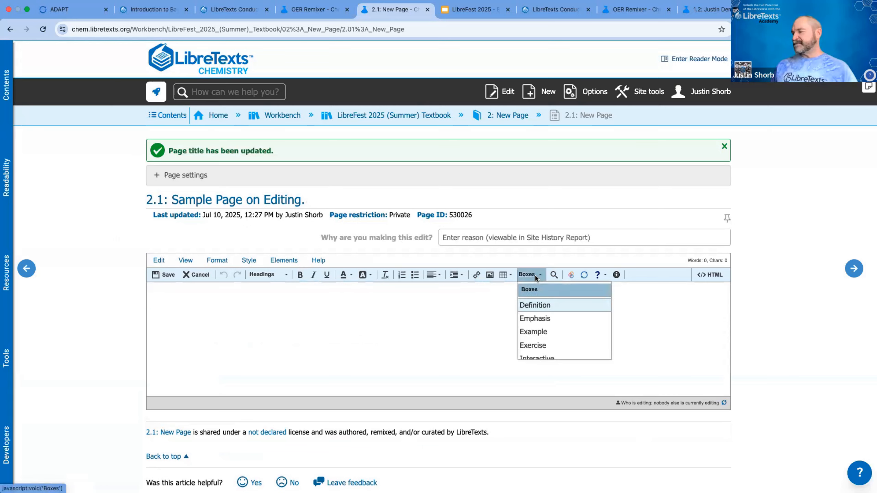
scroll(549, 323, down, 1)
scroll(549, 323, down, 2)
click(551, 328)
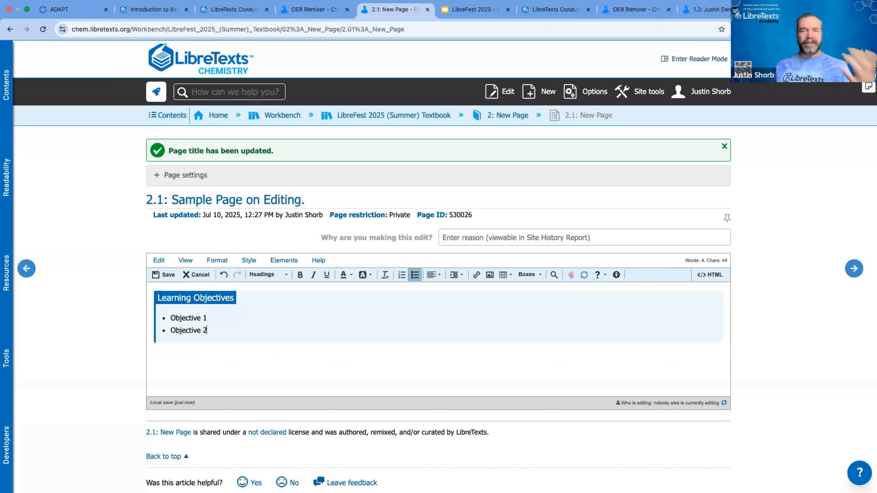
Change the box heading from "Learning Objectives" to "Learning Goals".
double_click(218, 298)
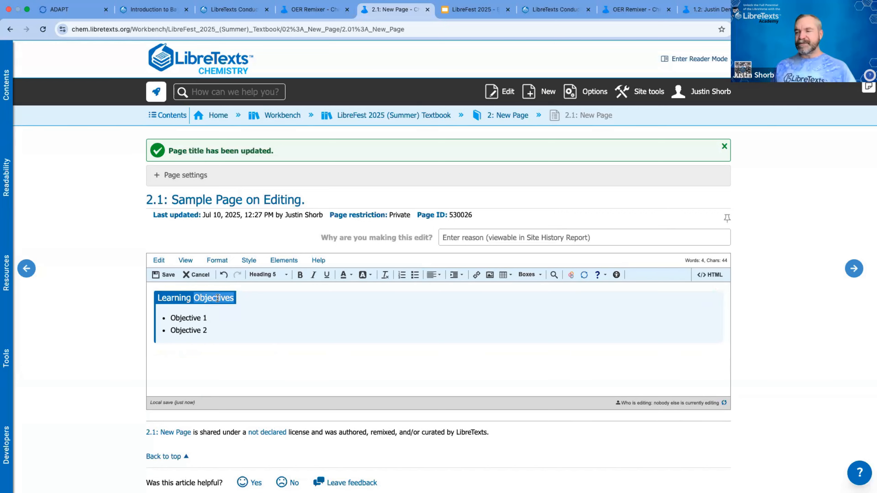
text(Goals)
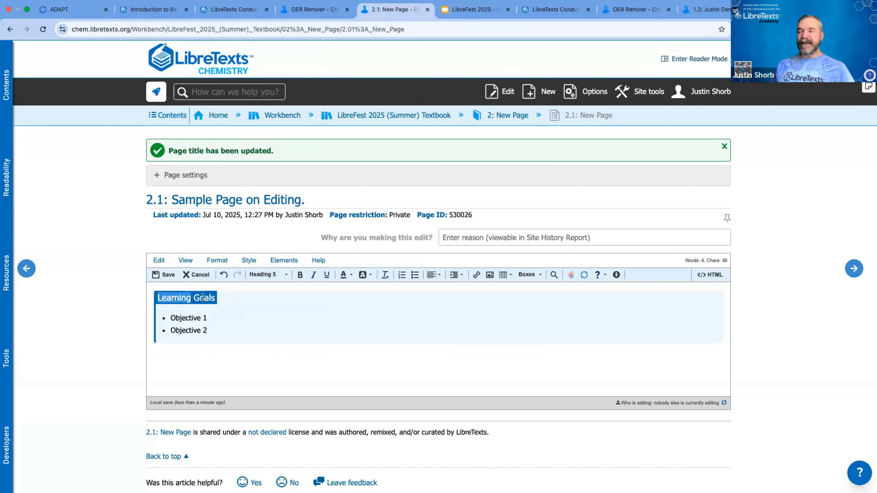
click(225, 307)
Append "New Texts" to the box heading and delete the "Learning Goals" wording in front of it.
click(199, 297)
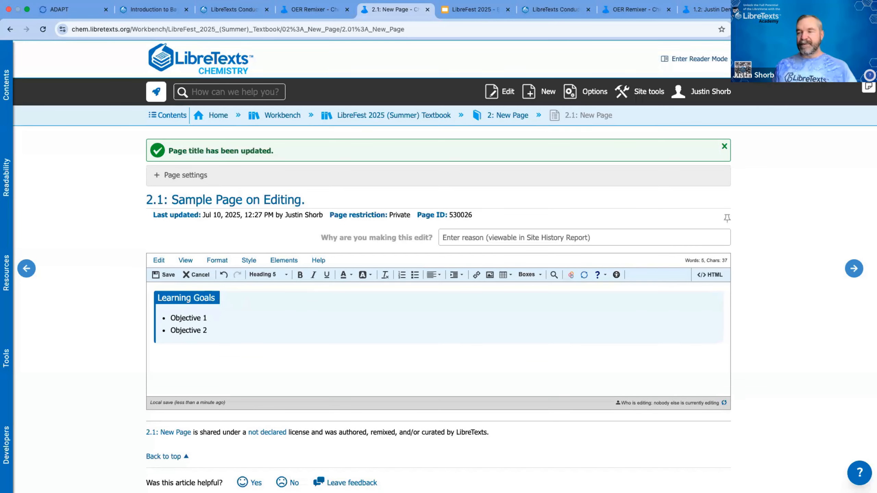
text(New )
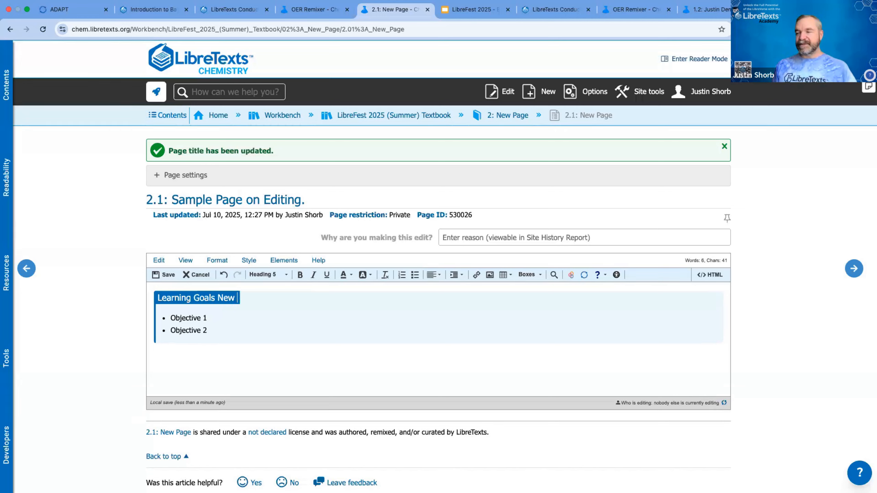
text(Texts)
key(BackSpace)
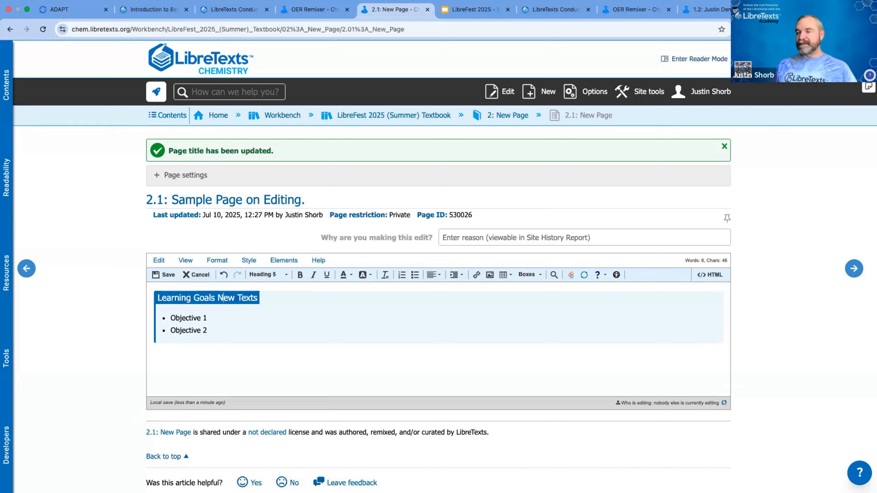
key(BackSpace)
key(BackSpace)
key(BackSpace)
key(BackSpace)
key(BackSpace)
key(BackSpace)
key(BackSpace)
key(BackSpace)
key(BackSpace)
key(BackSpace)
key(BackSpace)
key(BackSpace)
key(BackSpace)
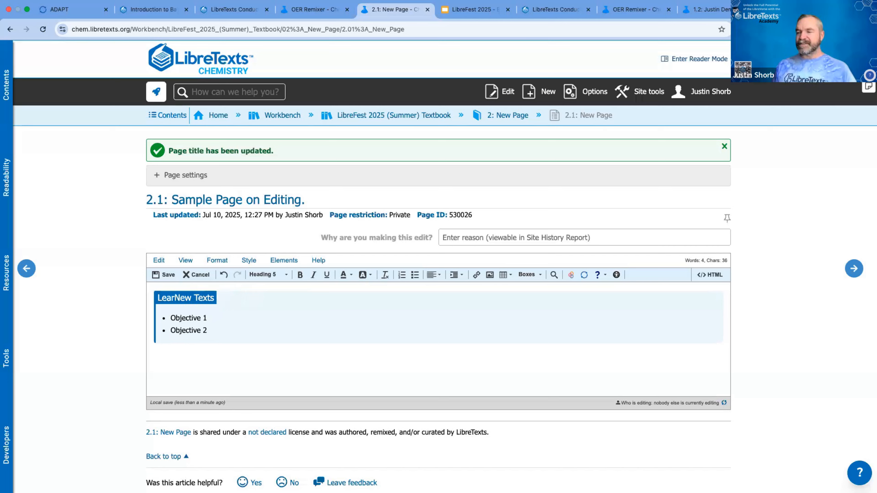
key(BackSpace)
key(BackSpace)
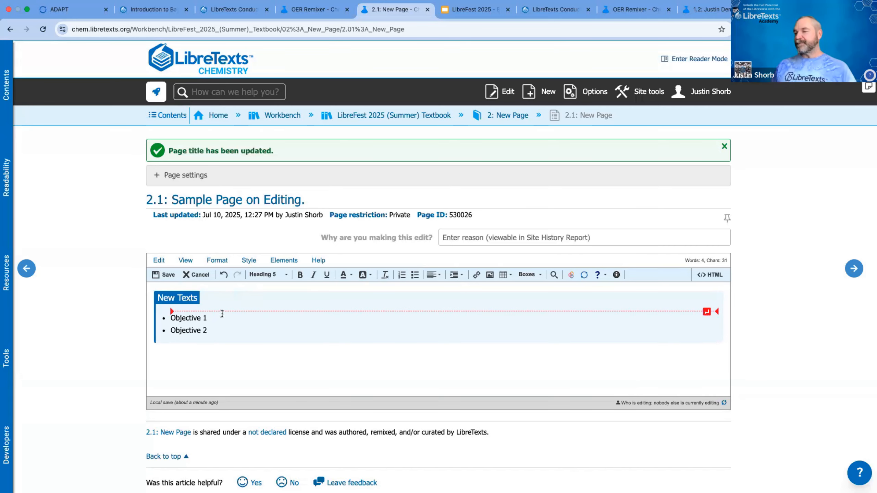
Switch to the LibreFest 2025 - Basic Editing presentation and copy the four bullets from the Learning Objectives slide.
click(479, 11)
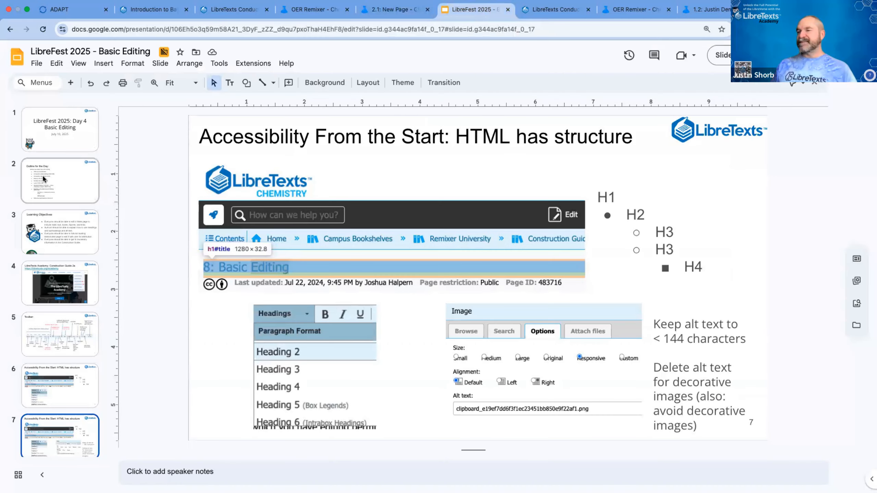
click(57, 242)
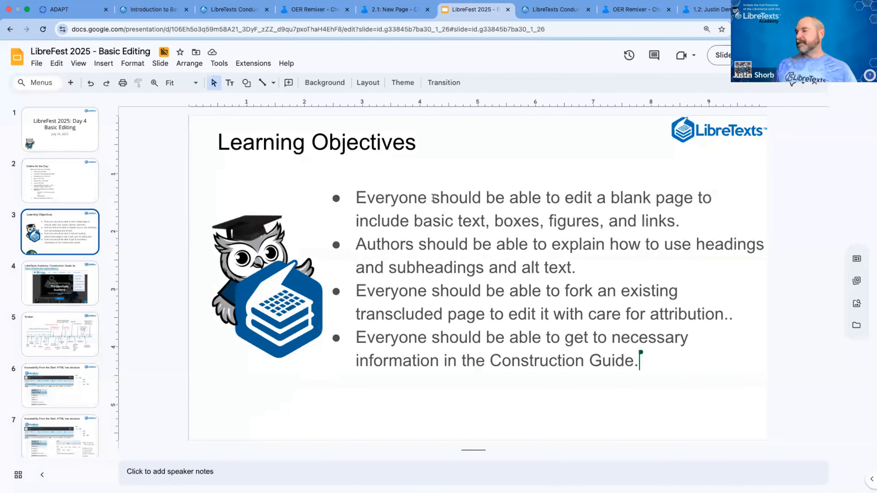
click(416, 196)
drag(441, 198, 637, 357)
key(super+c)
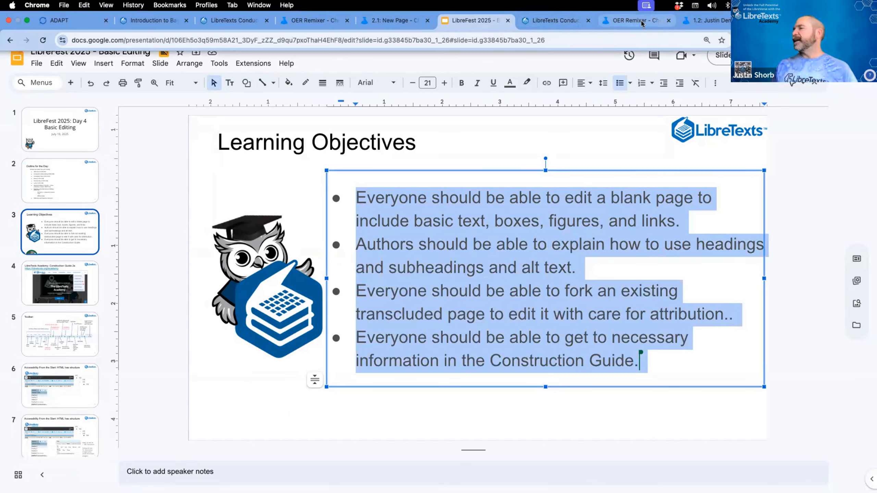
Return to the page editor and replace the placeholder objectives in the box with the copied bullets.
click(385, 21)
drag(170, 317, 214, 325)
key(super+v)
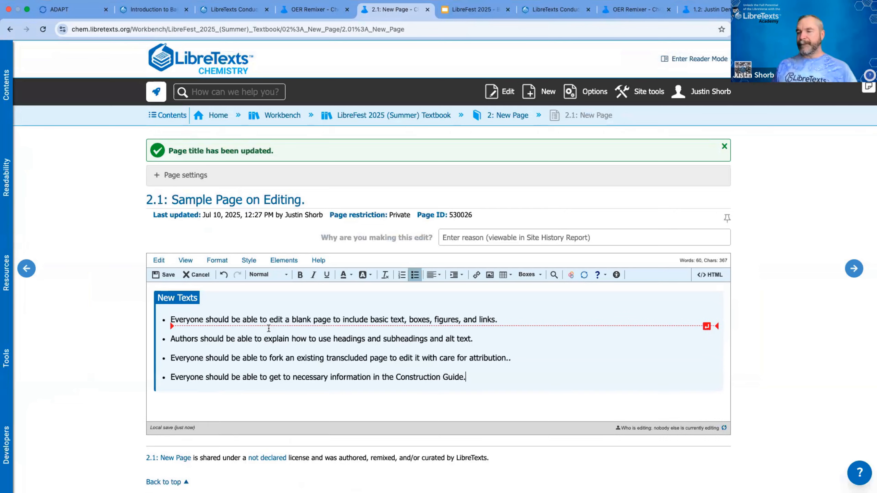
Try to add a new line before the first objective in the list, and undo it.
scroll(242, 335, down, 2)
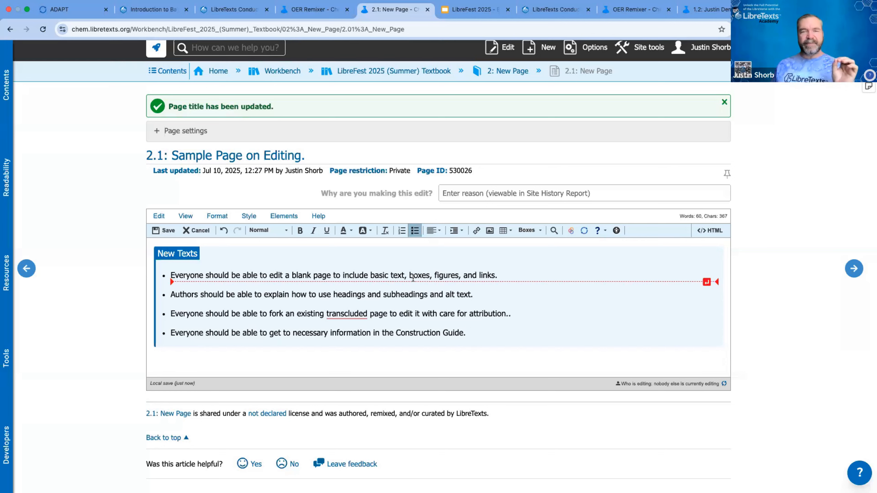
click(169, 275)
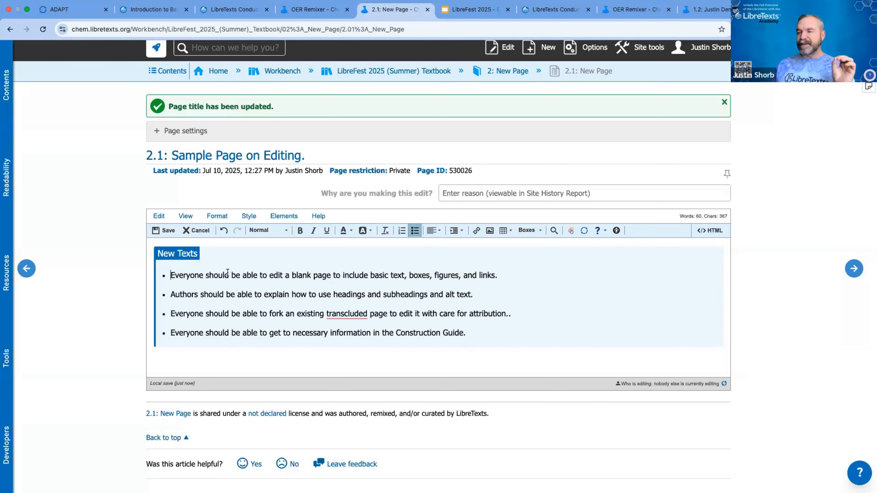
key(Return)
key(ctrl+z)
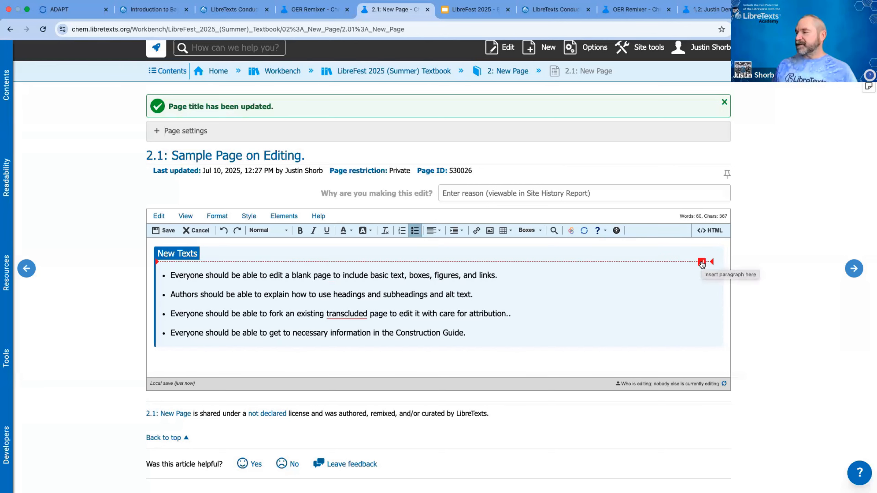
Insert a paragraph above the bullets in the New Texts box reading "This was from the slideshow:".
click(701, 262)
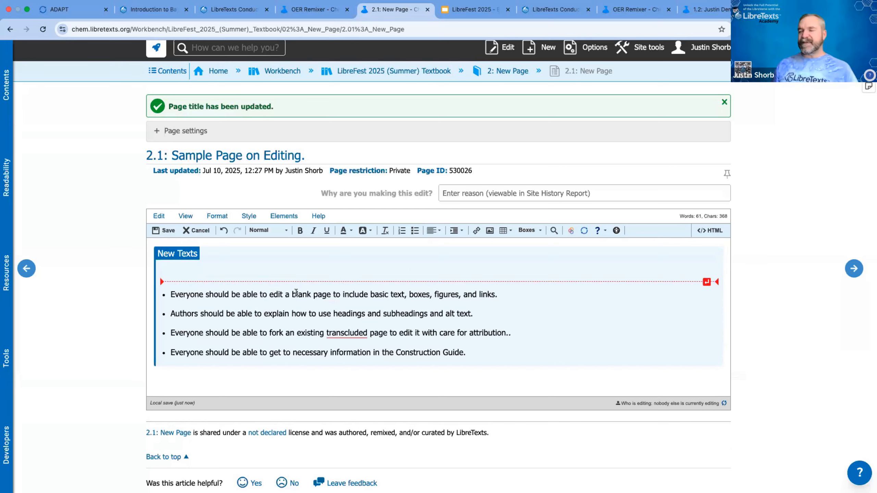
click(265, 294)
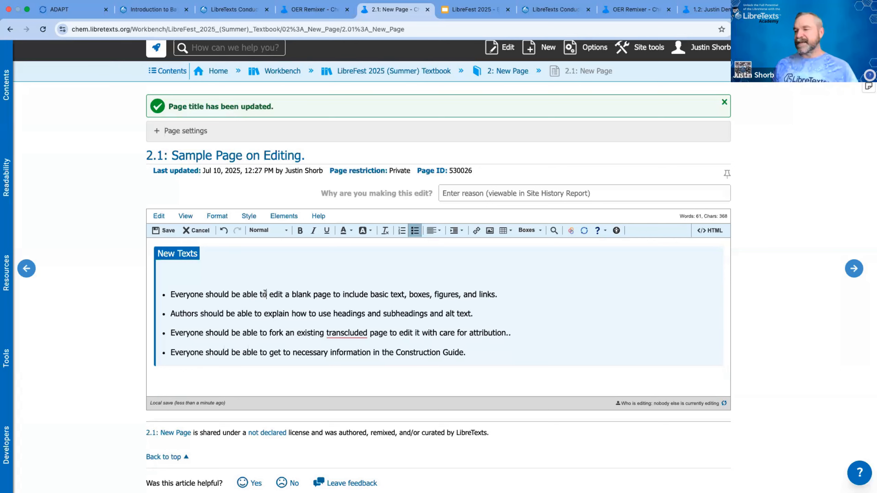
click(180, 275)
text(This was from )
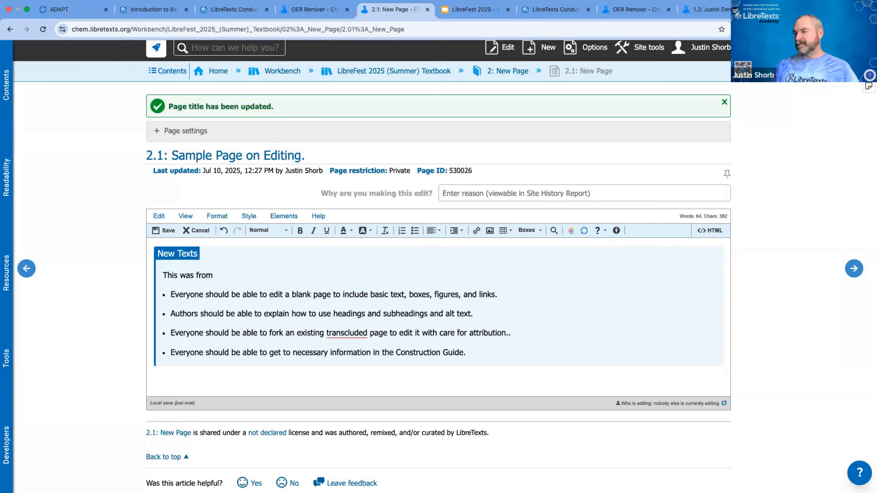
text(the slidesho)
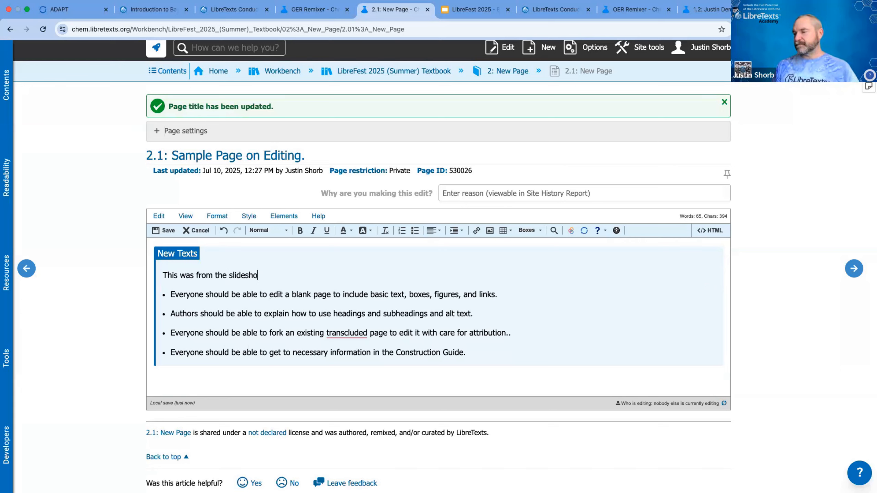
text(w:)
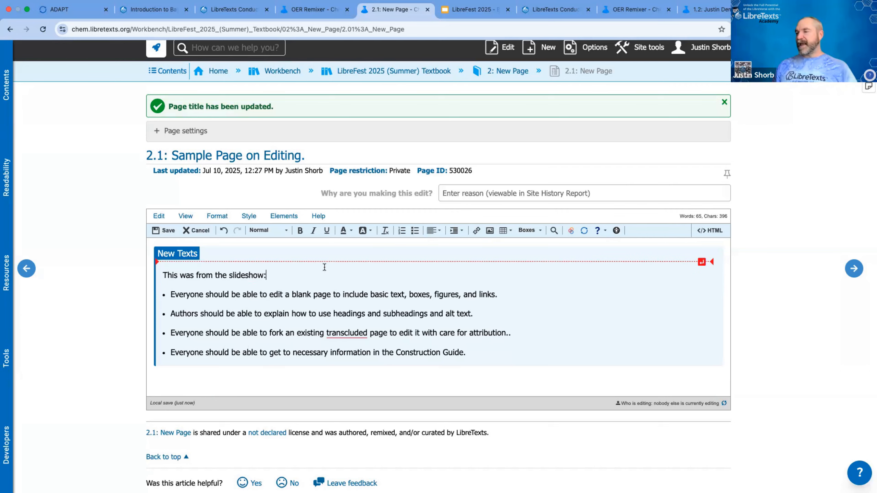
scroll(377, 280, down, 1)
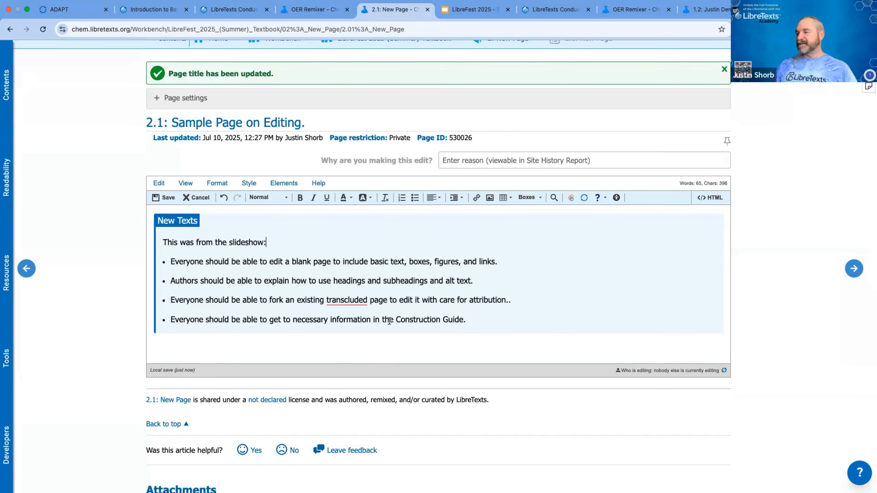
click(162, 345)
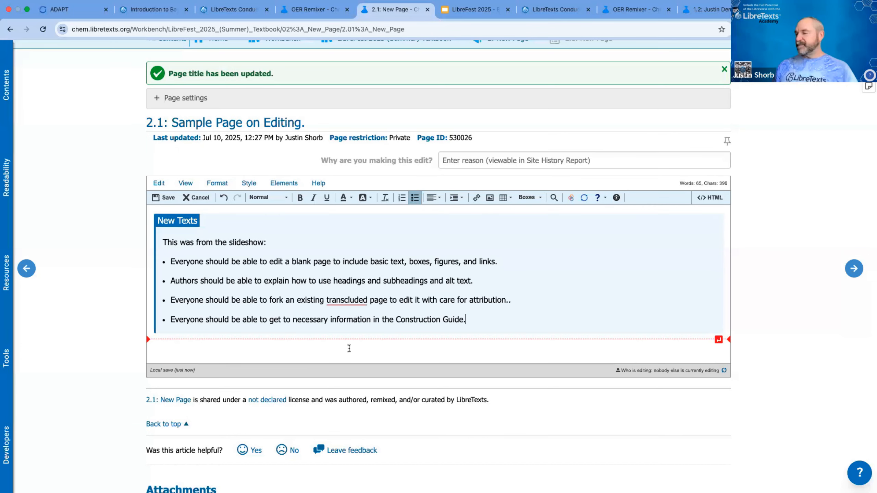
click(718, 340)
text(Start)
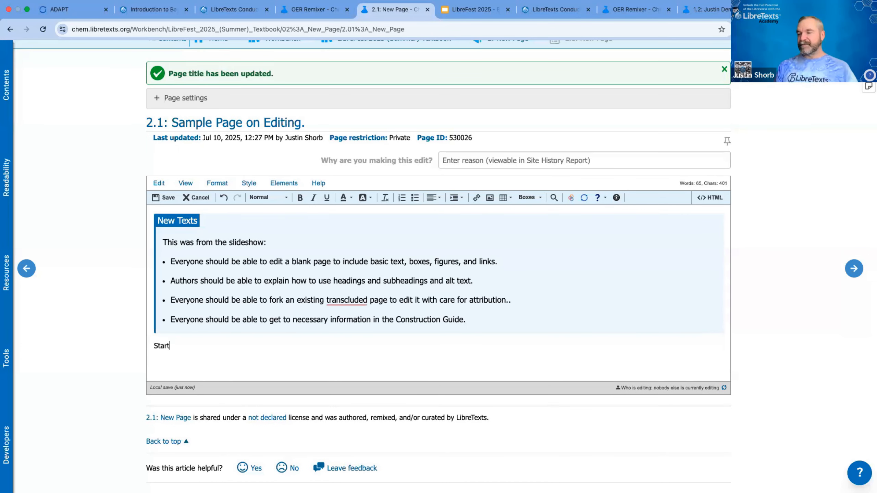
text( my new paragraph.)
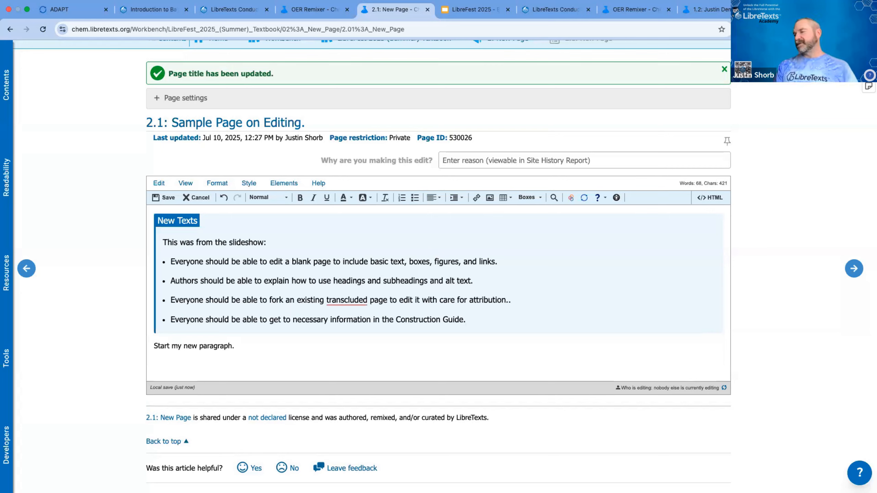
text(I want to link)
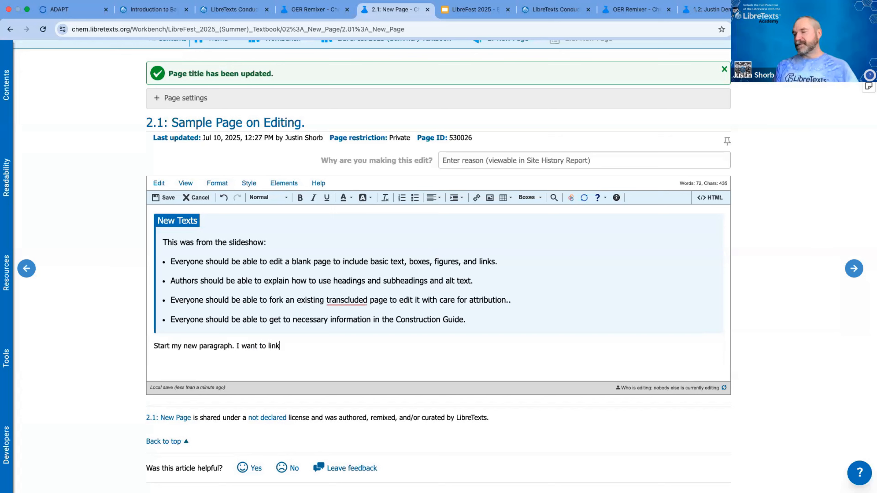
text( within my book)
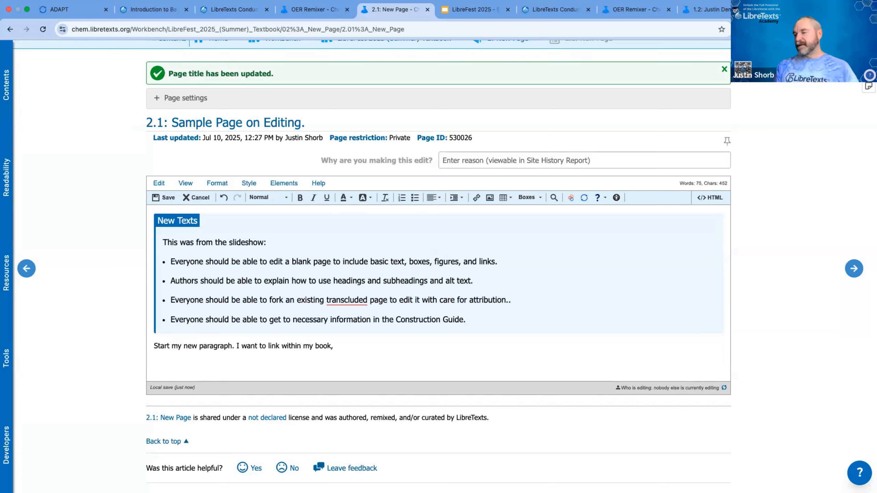
text(, externally, as well as show the text https://libretexts.org)
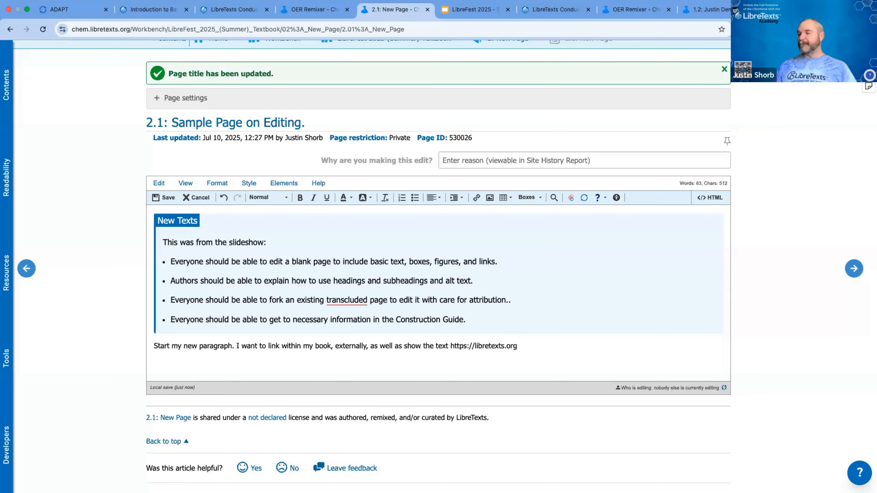
Link the words "within my book" to page 1.3 in 1: First Chapter of the LibreFest 2025 (Summer) Textbook.
scroll(423, 345, down, 1)
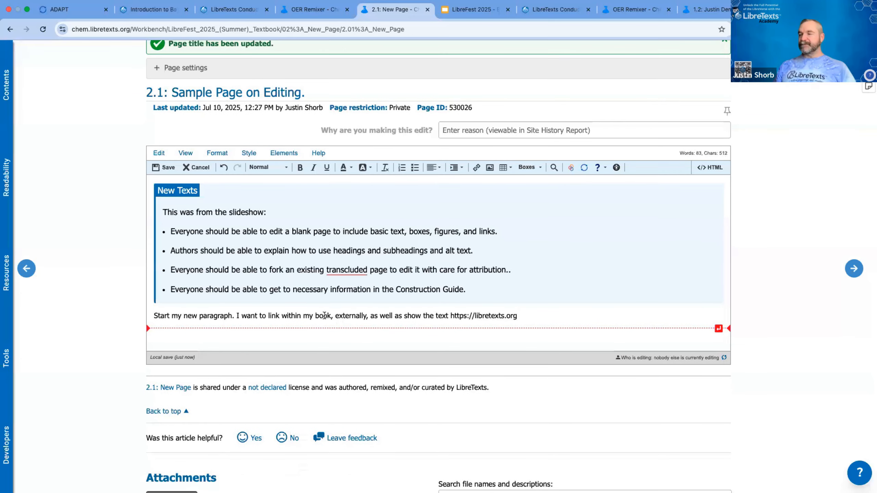
drag(281, 316, 331, 315)
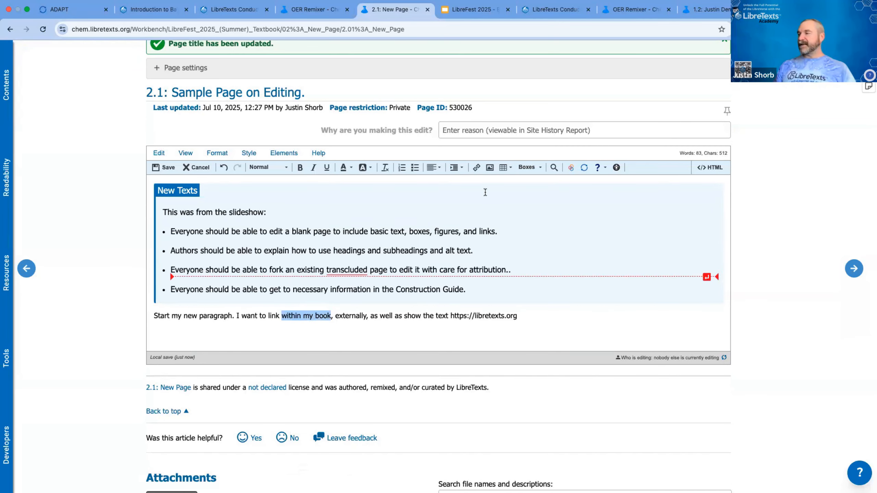
click(476, 168)
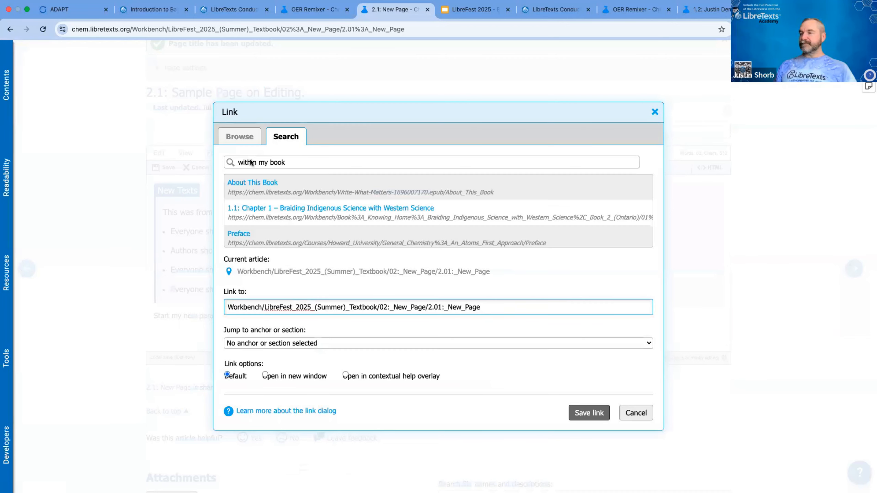
click(239, 137)
scroll(295, 203, down, 1)
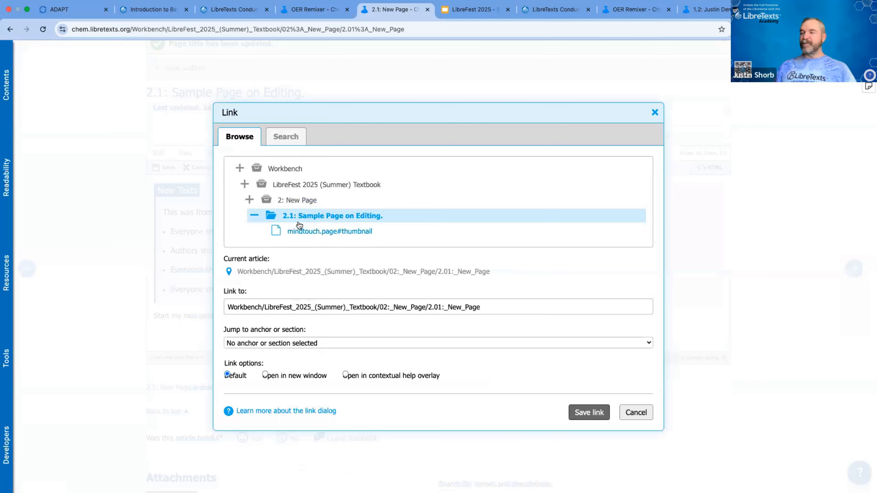
click(245, 183)
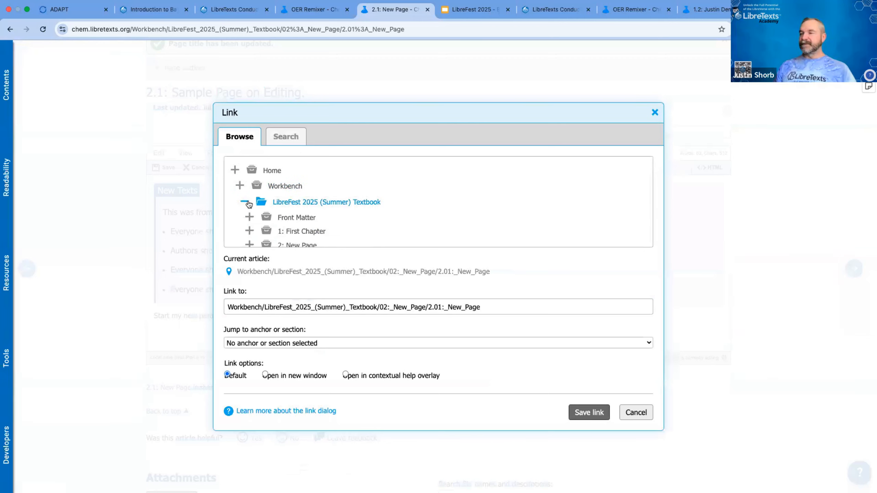
scroll(300, 207, down, 2)
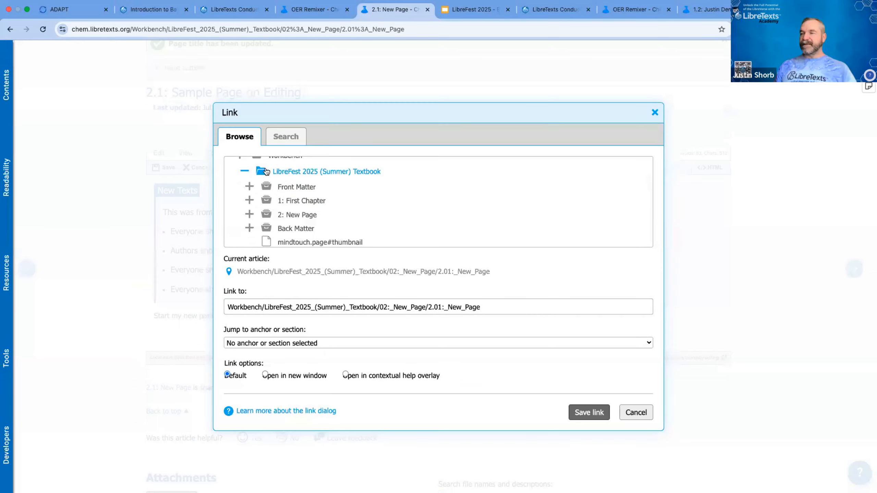
scroll(276, 207, down, 1)
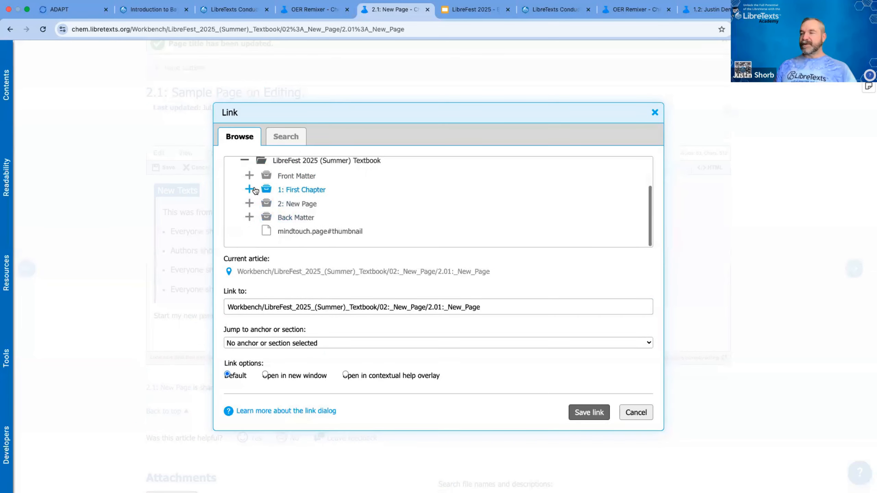
click(249, 189)
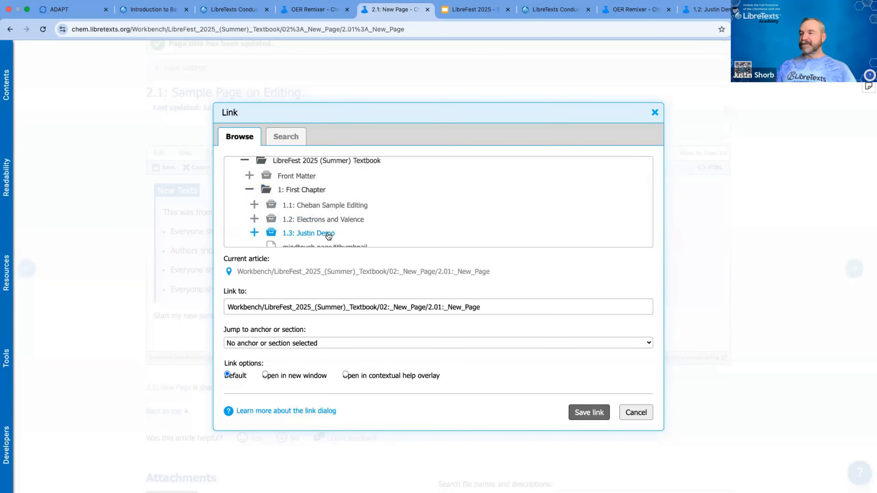
scroll(324, 232, down, 1)
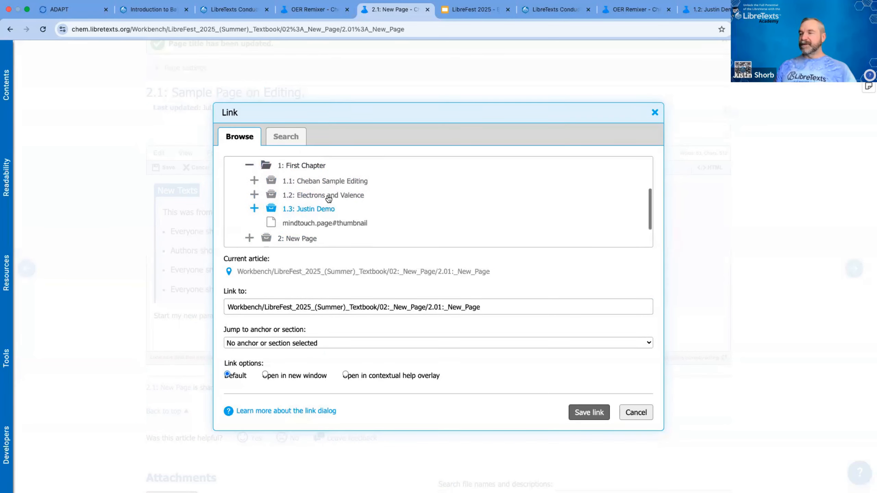
click(316, 210)
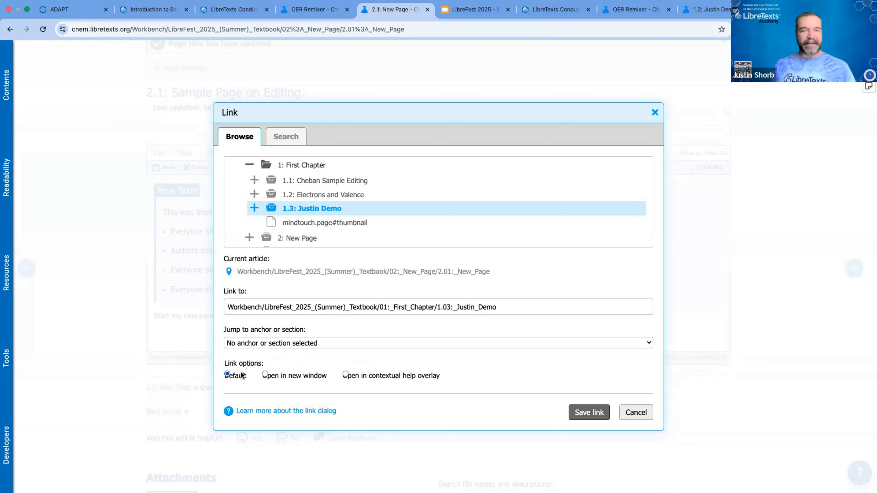
click(594, 413)
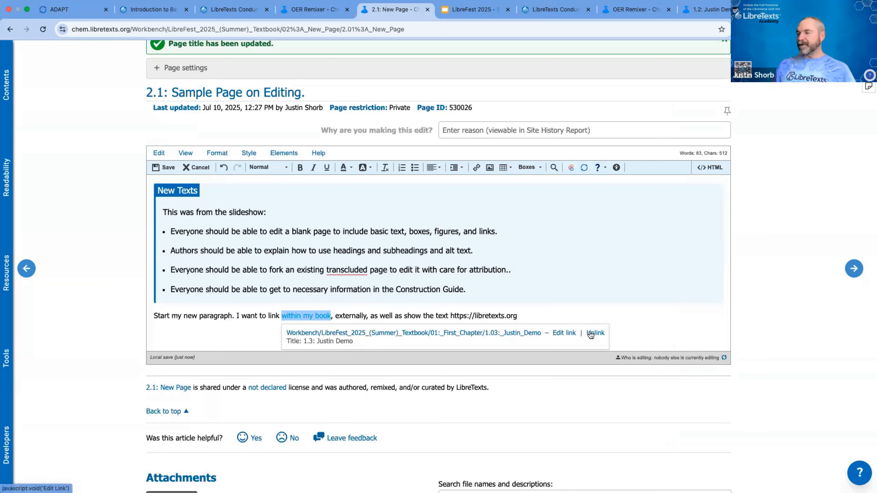
Link the word "externally" to Construction Guide for LibreTexts 2e, found by searching for "construction guide".
click(525, 312)
double_click(350, 315)
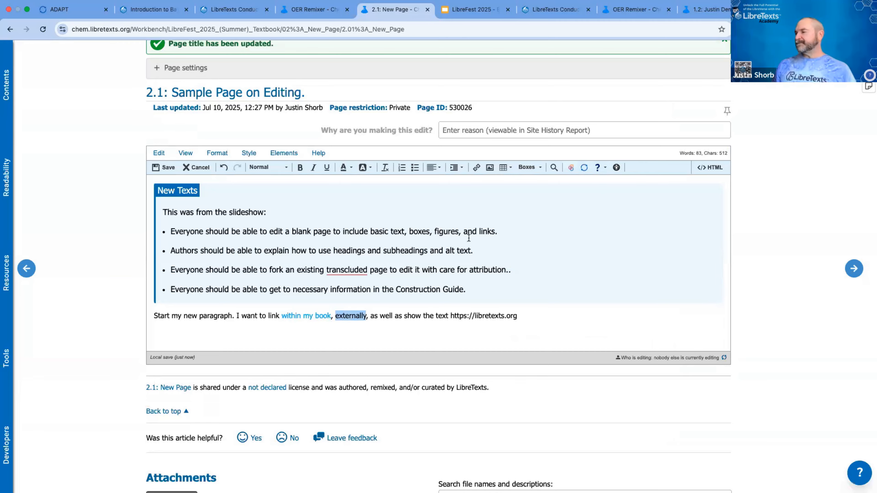
click(476, 168)
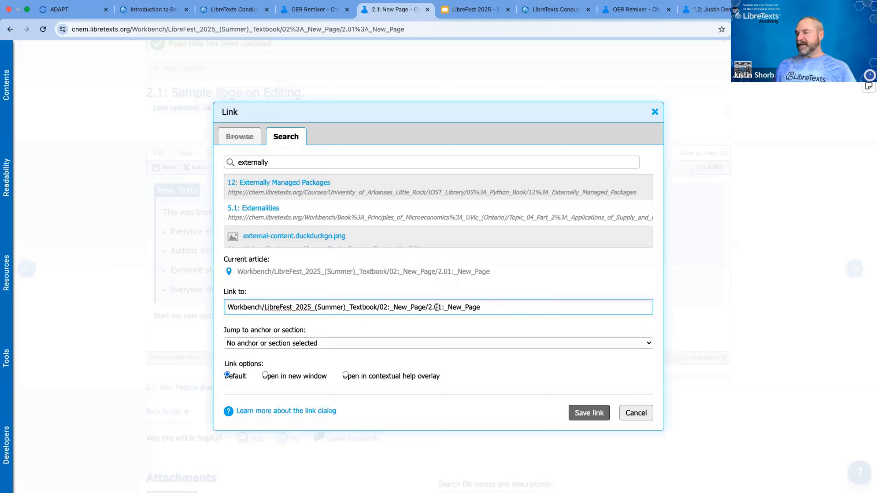
triple_click(412, 306)
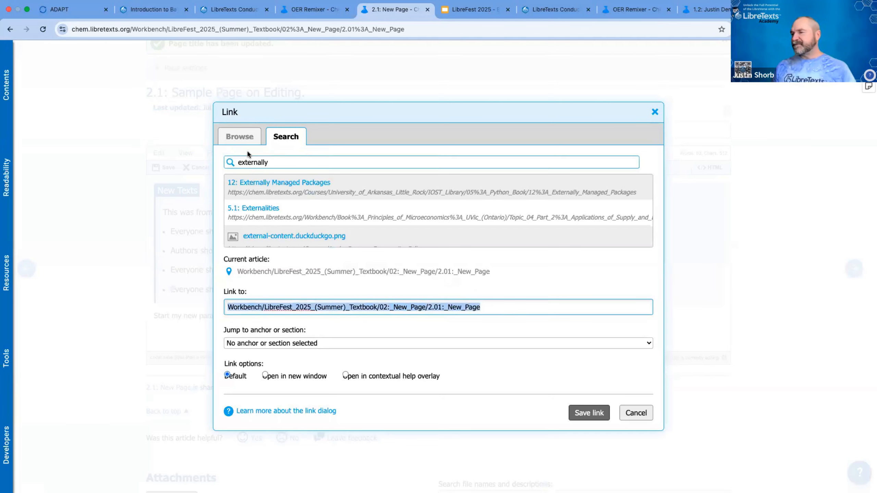
double_click(253, 162)
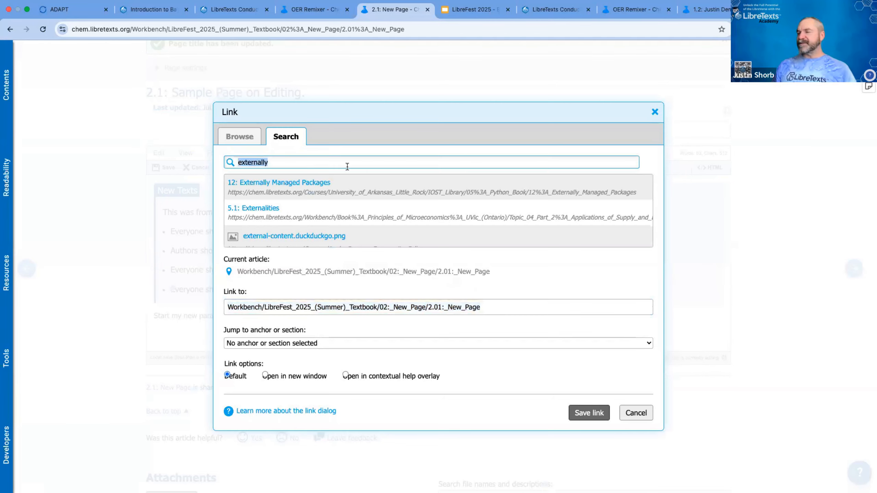
text(cons)
key(BackSpace)
key(BackSpace)
text(nstruction)
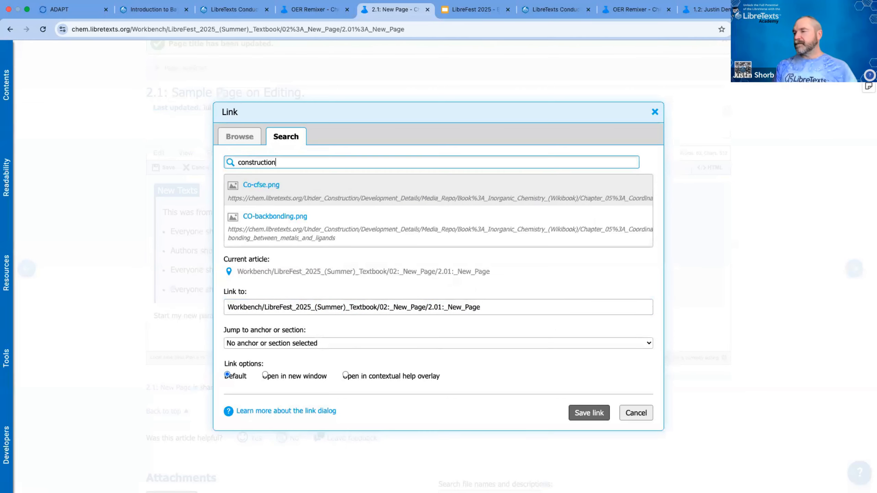
text( guide)
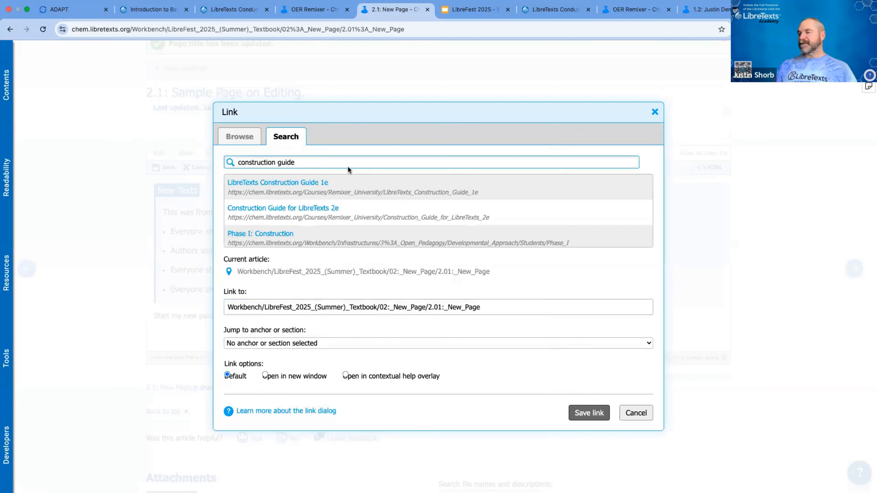
click(321, 211)
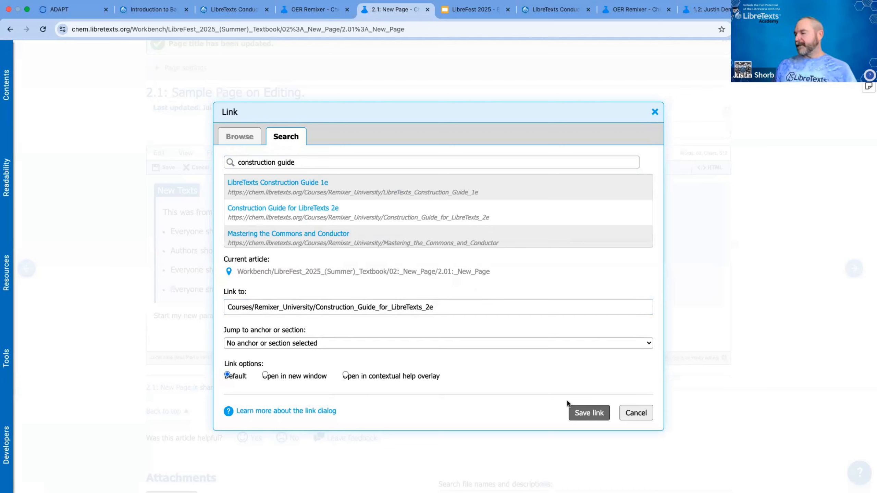
click(588, 414)
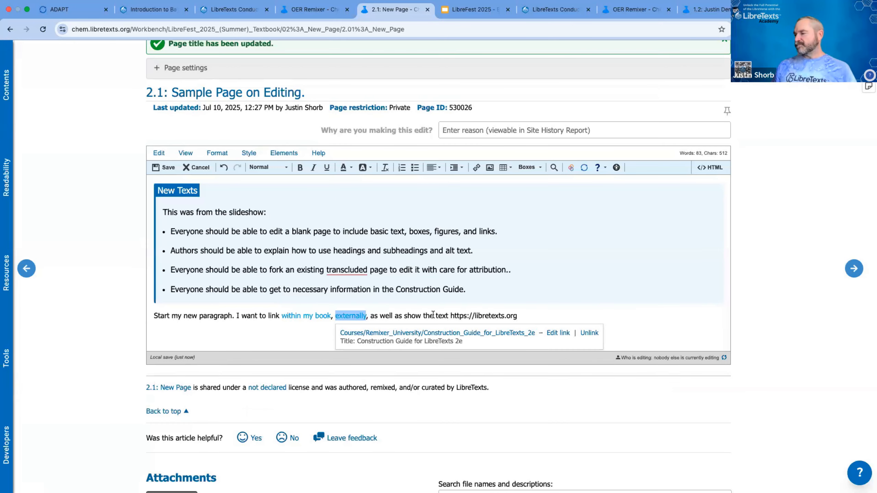
Add the unlinked words "outside this book" after the linked word "externally" in the new paragraph.
click(365, 316)
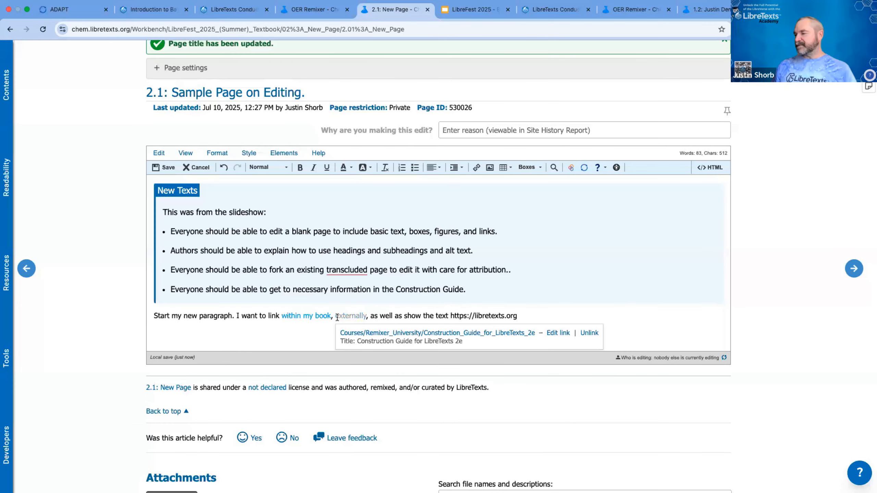
text(outside this)
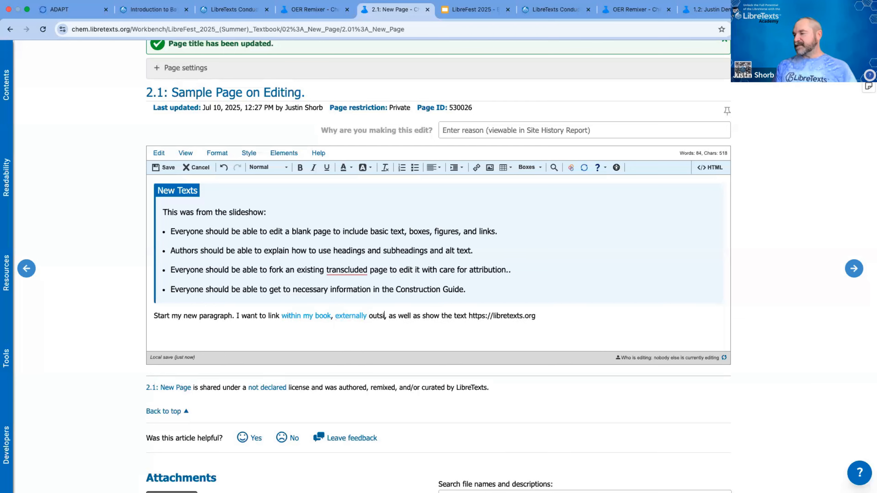
text( book)
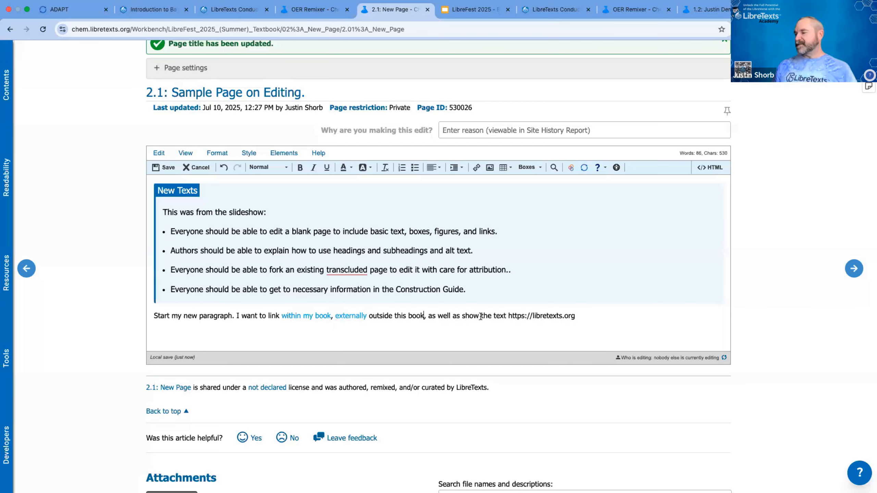
triple_click(515, 317)
click(514, 316)
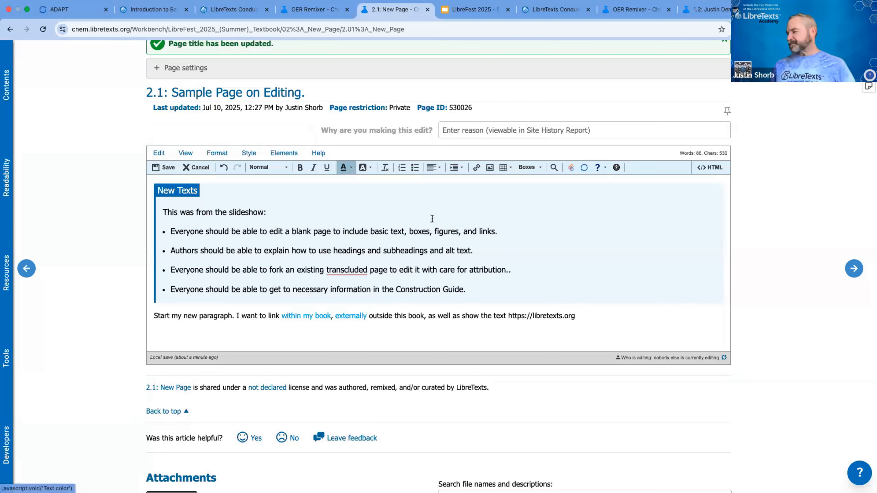
drag(509, 316, 570, 327)
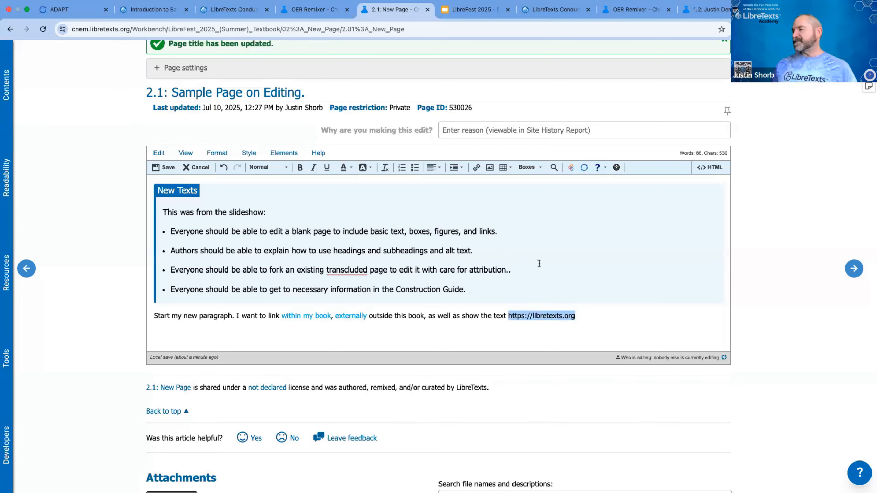
click(476, 169)
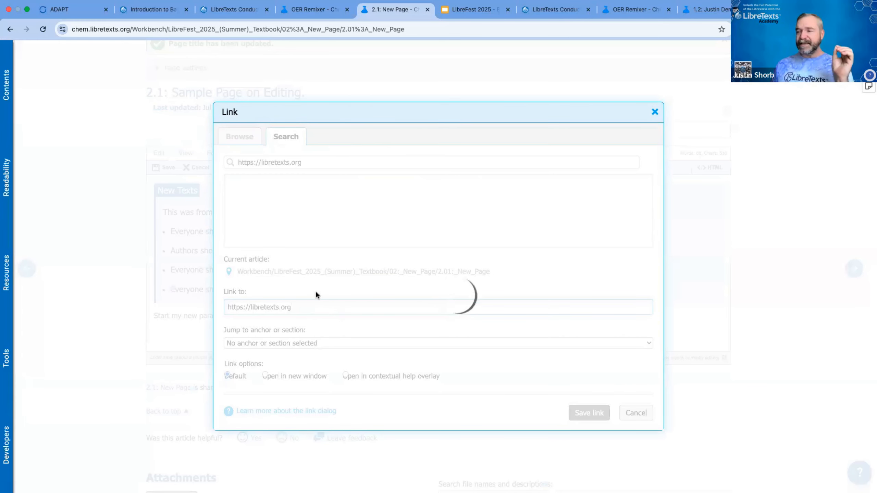
drag(227, 307, 327, 307)
click(327, 306)
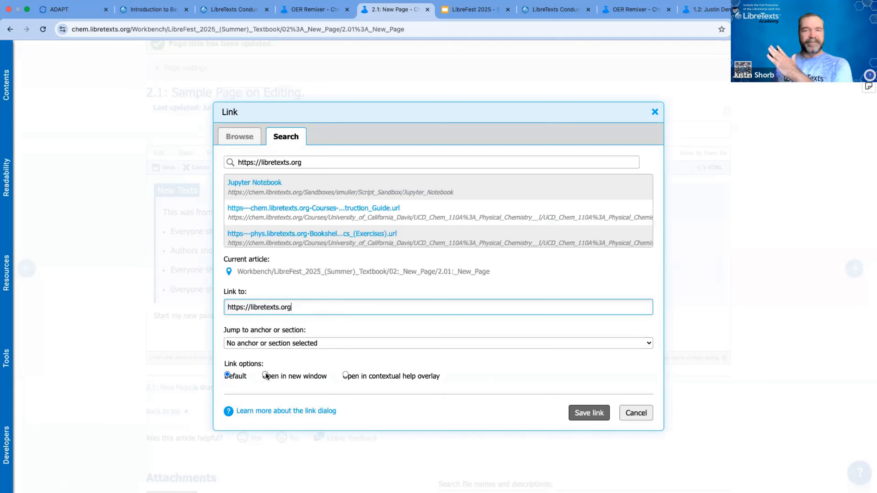
click(265, 375)
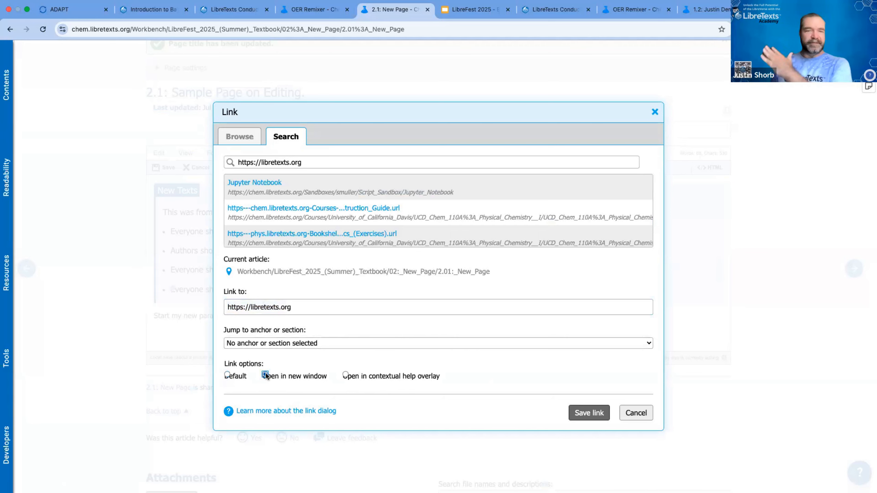
click(599, 416)
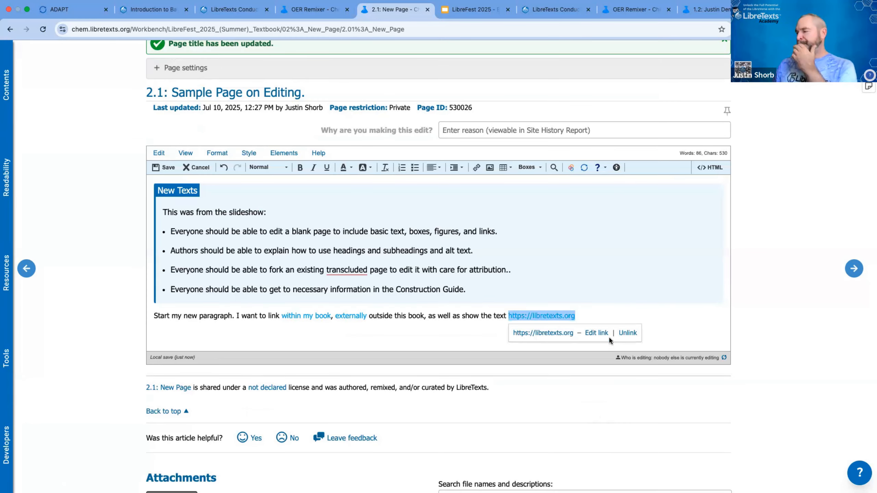
click(614, 314)
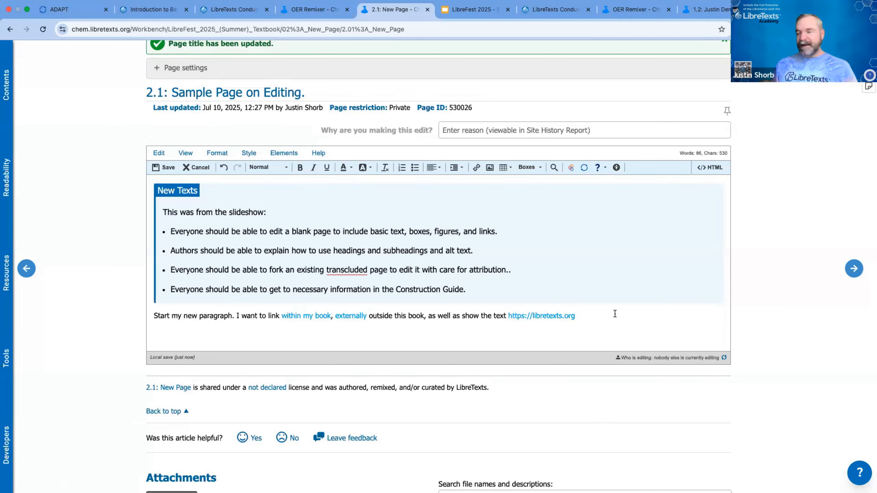
key(Return)
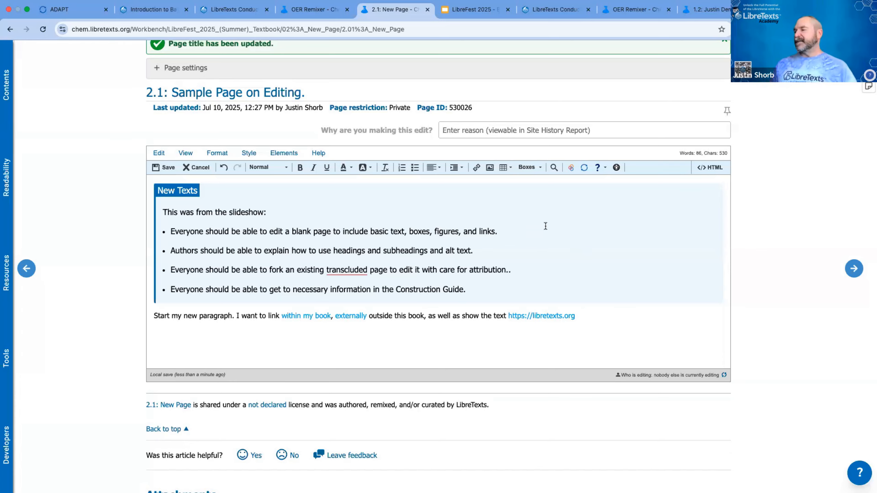
Insert the LibreTexts Editor banner from the Introduction to Basic Editing page by its image address below the paragraph, and delete it.
click(489, 167)
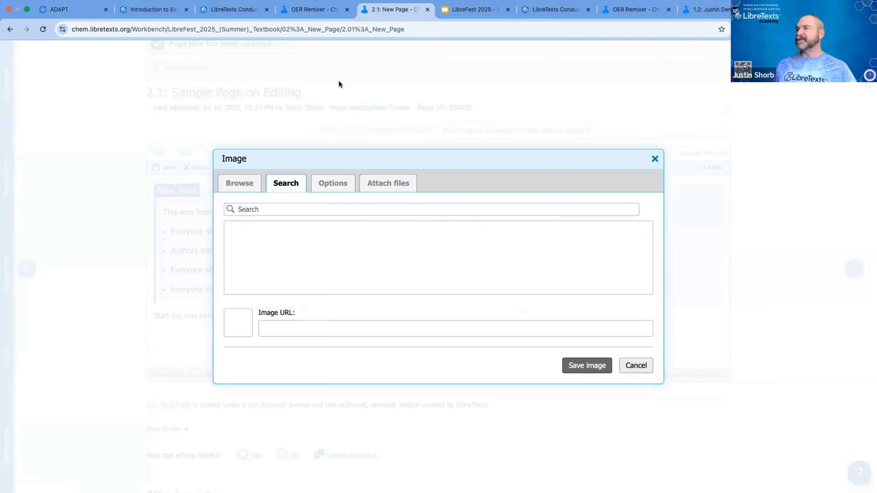
click(164, 11)
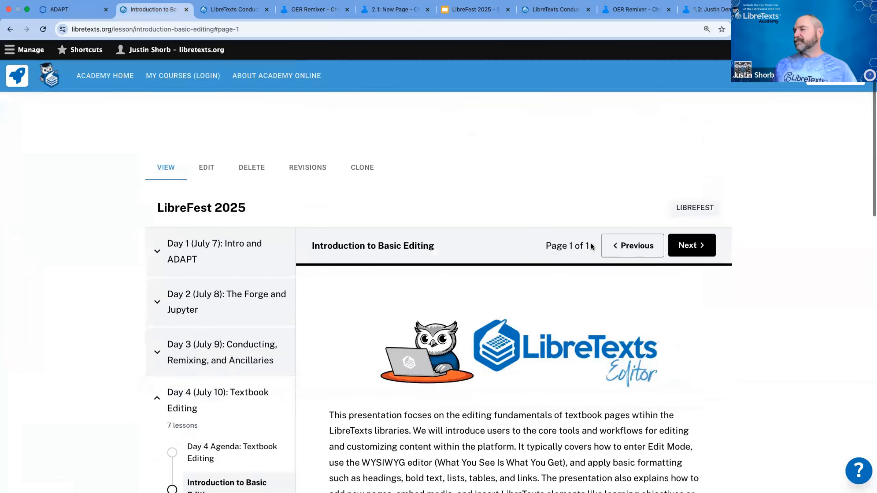
right_click(539, 306)
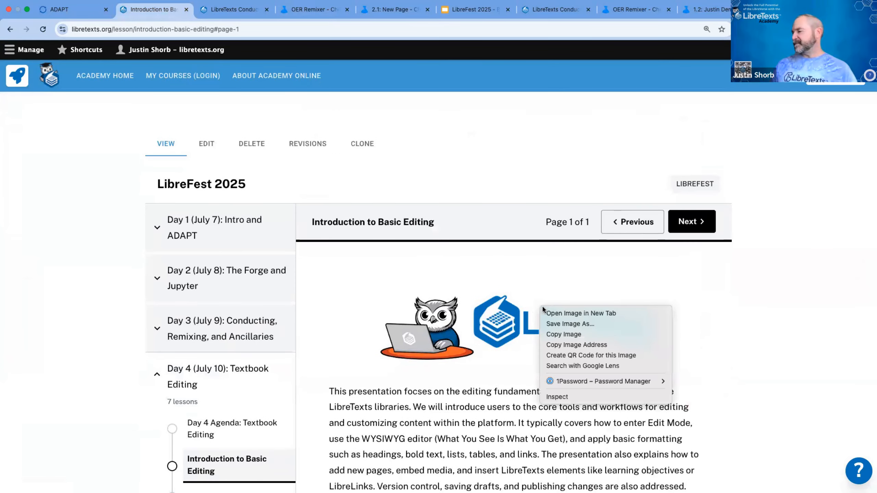
click(589, 345)
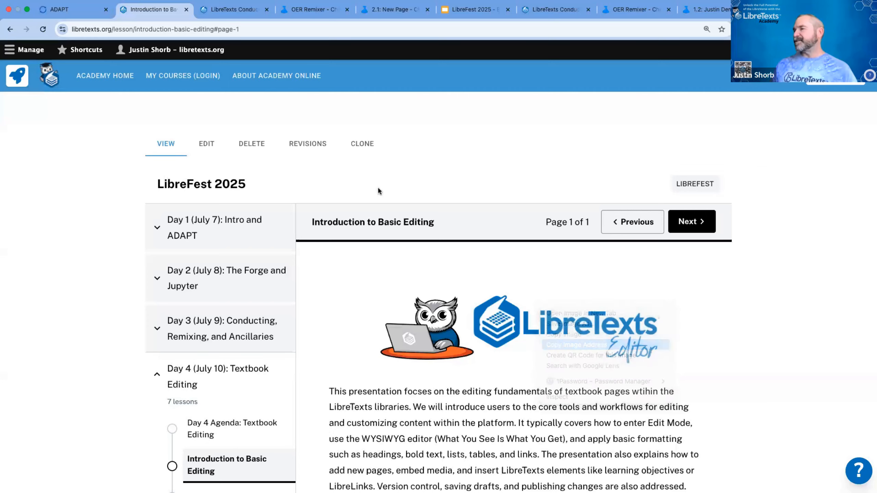
click(379, 10)
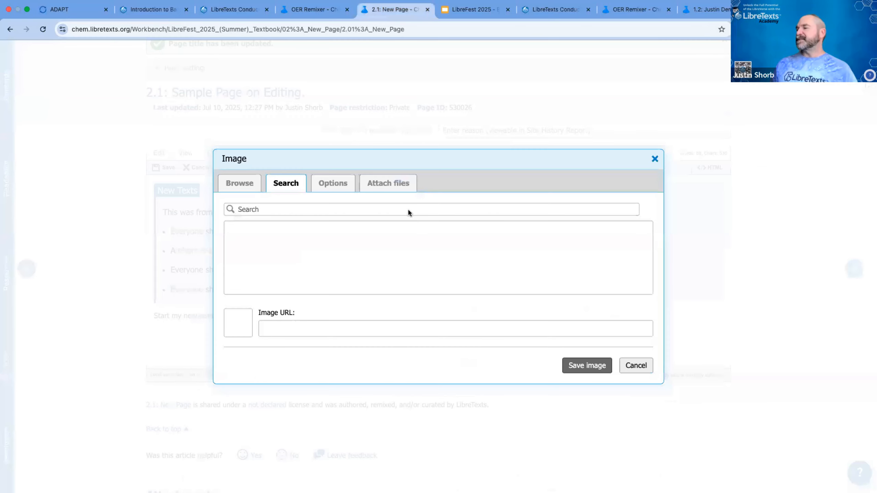
click(321, 323)
key(super+v)
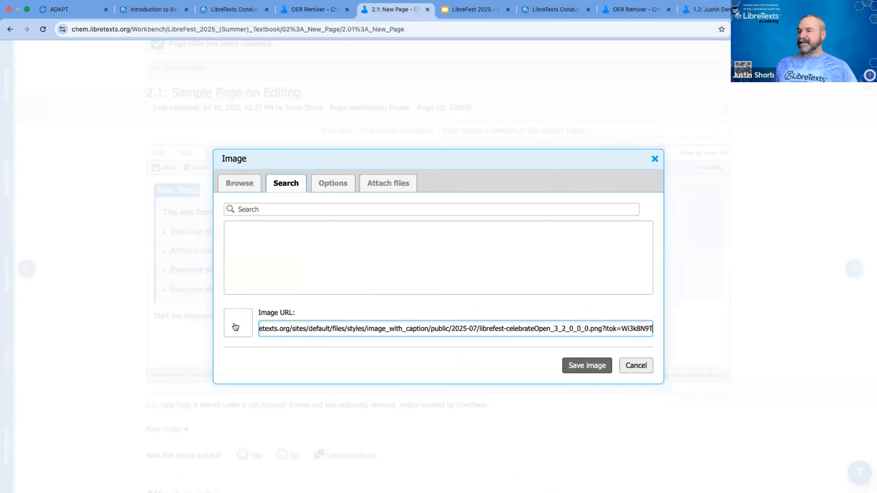
click(325, 182)
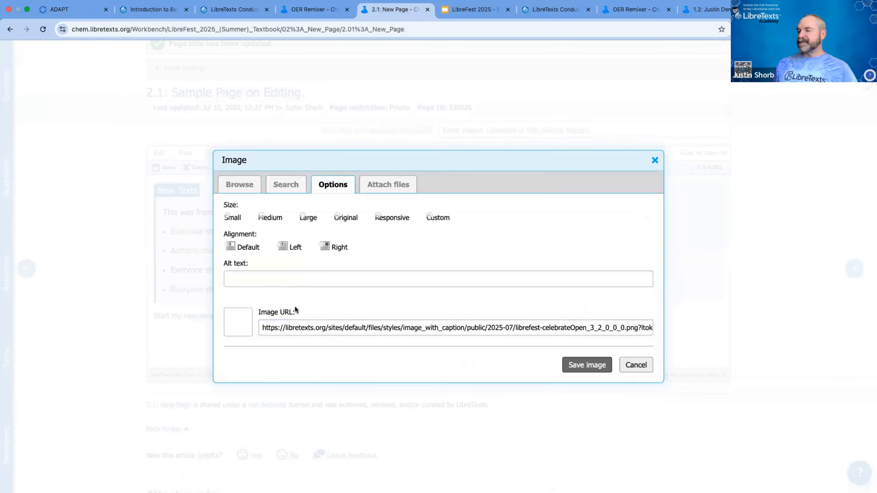
click(580, 365)
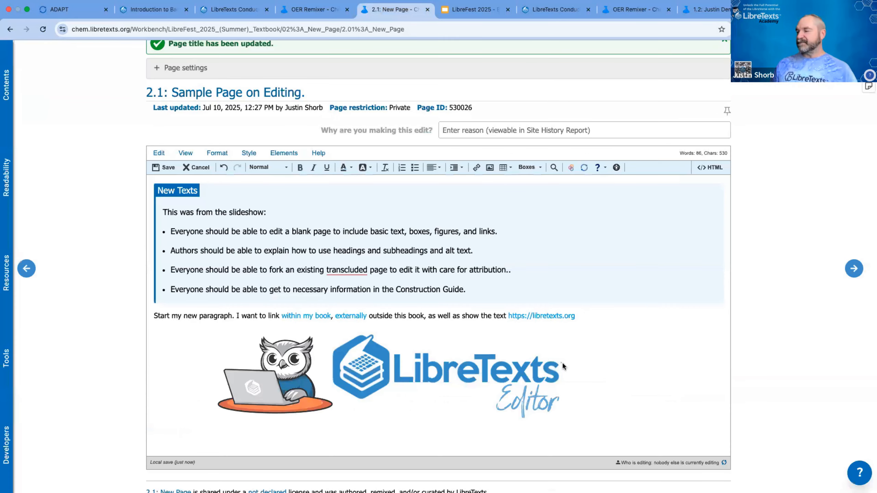
click(503, 368)
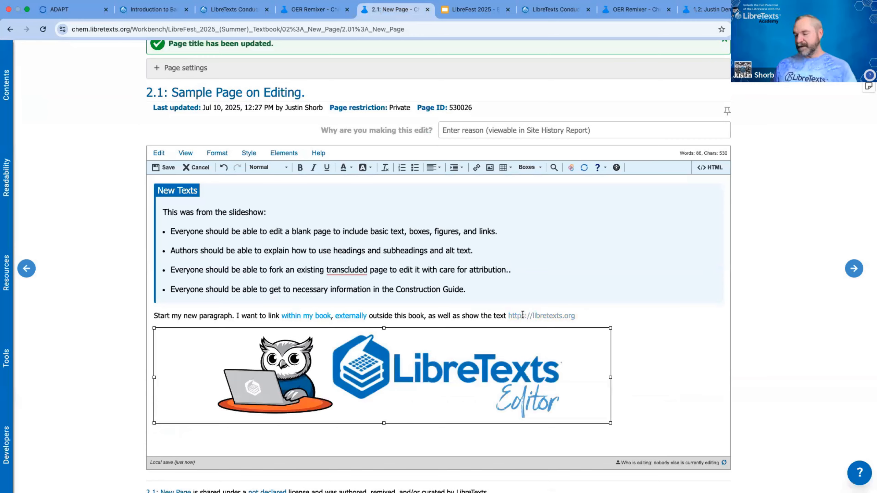
key(BackSpace)
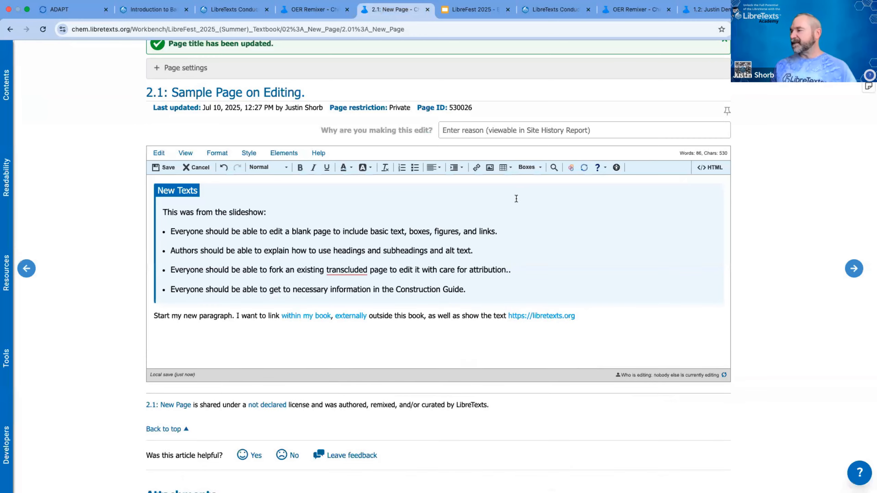
Insert the LibreTexts Editor banner below the paragraph again from its copied image address, leaving the alt text blank.
click(541, 169)
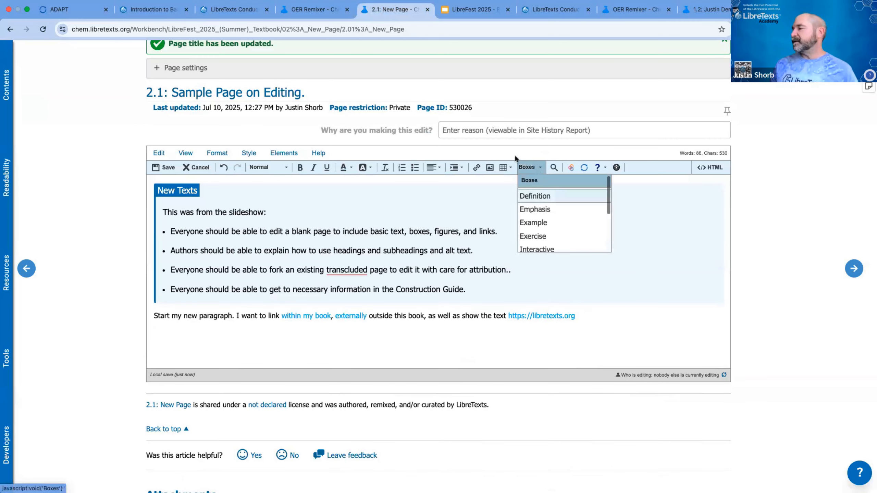
click(490, 168)
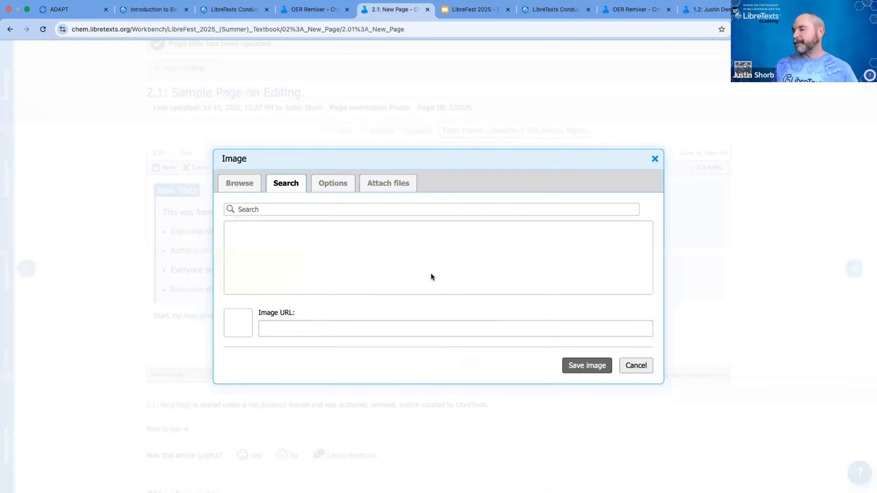
click(397, 323)
key(super+v)
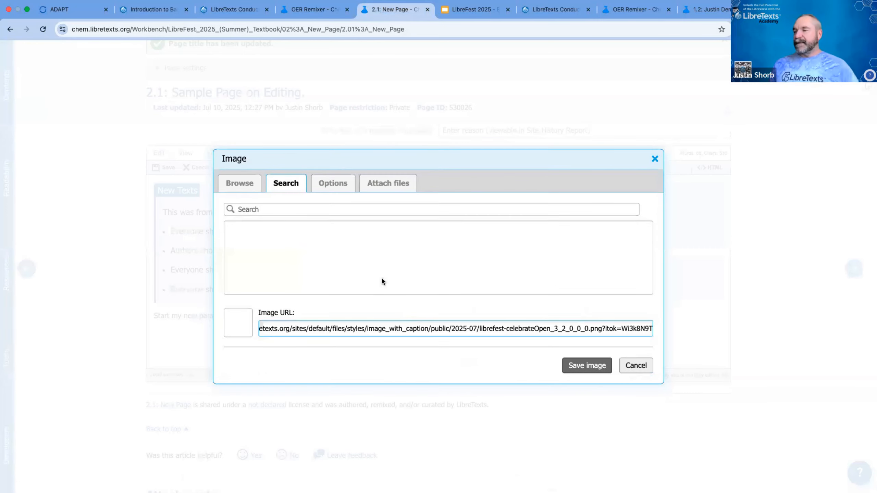
click(340, 186)
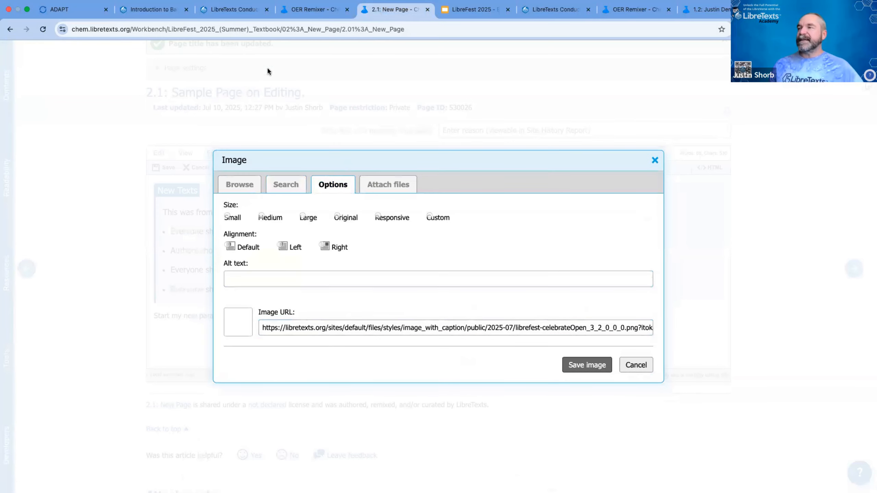
click(162, 11)
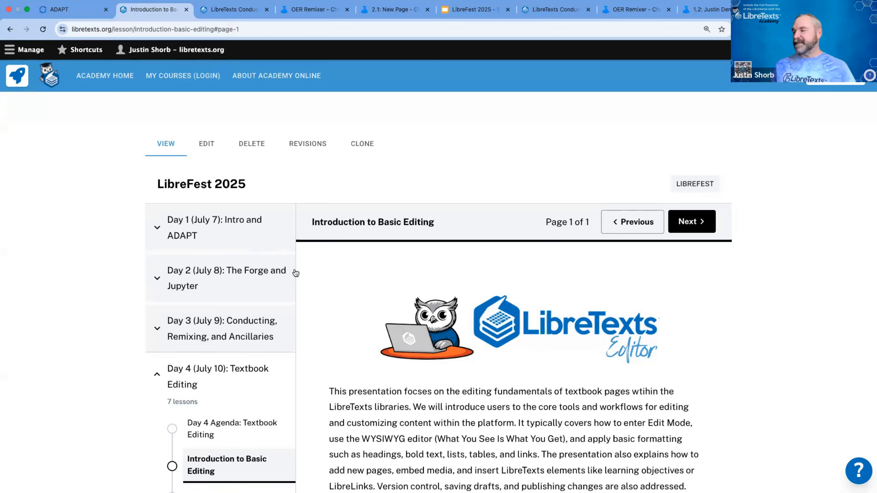
drag(517, 316, 1, 332)
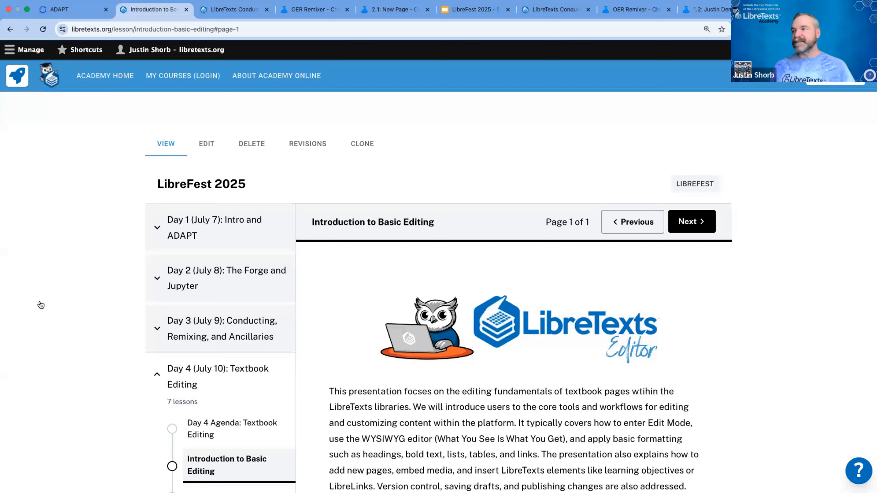
click(401, 10)
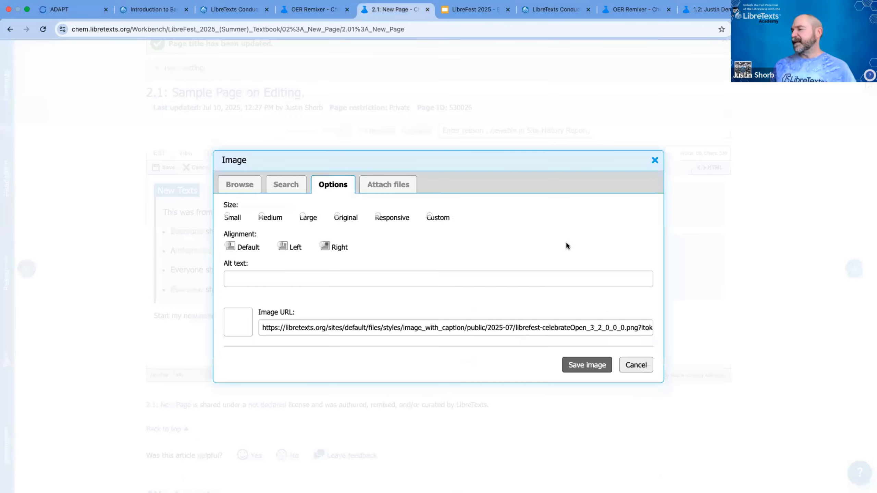
click(338, 277)
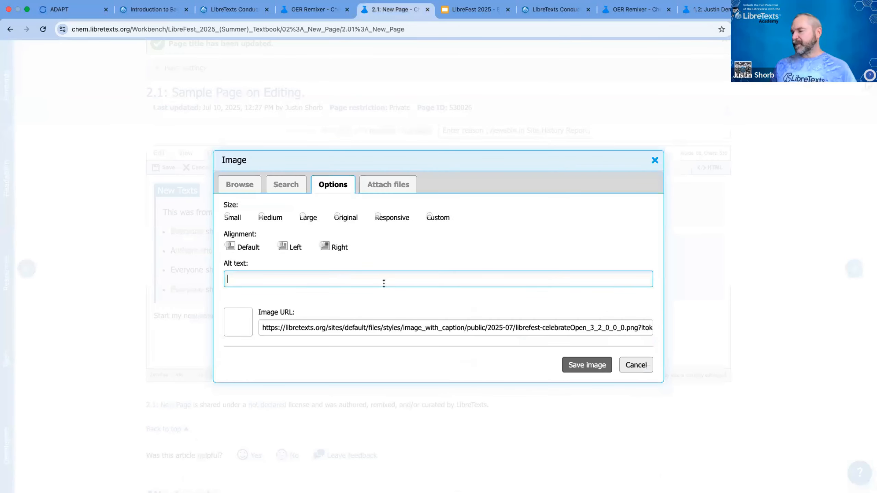
click(596, 368)
click(586, 365)
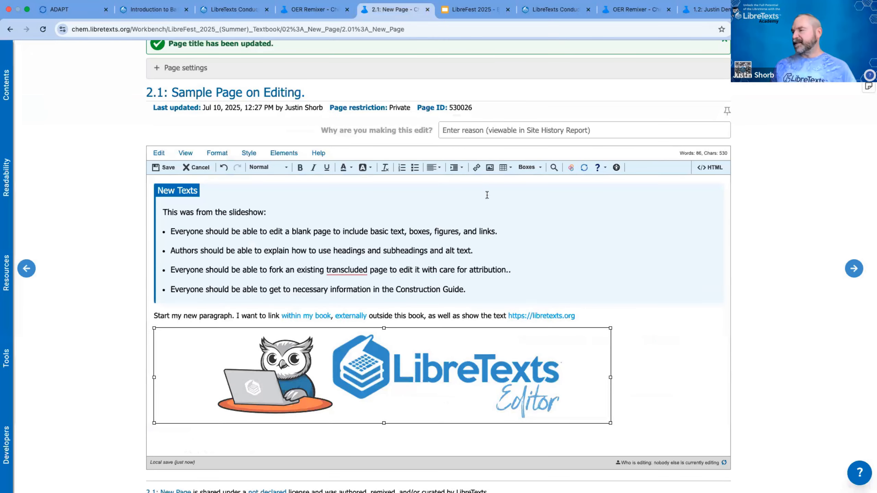
Set the banner image's alt text to "an owl" and save it, and delete the image from the page.
click(490, 168)
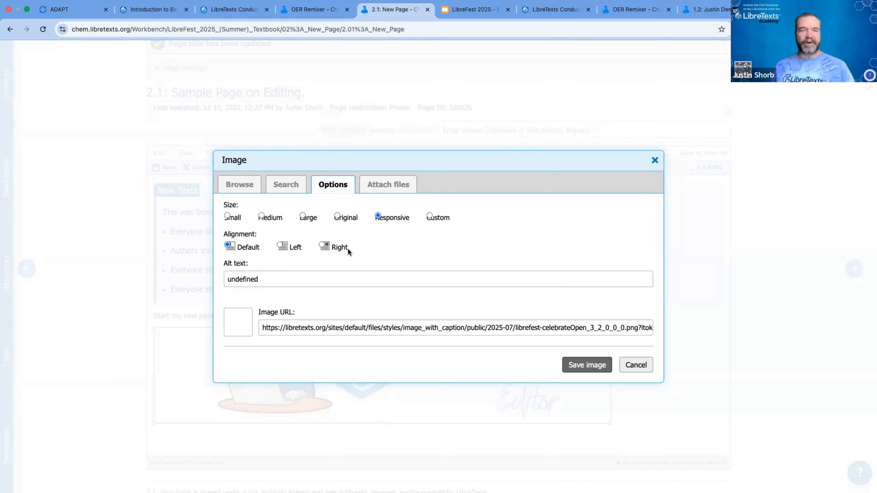
click(290, 273)
double_click(290, 274)
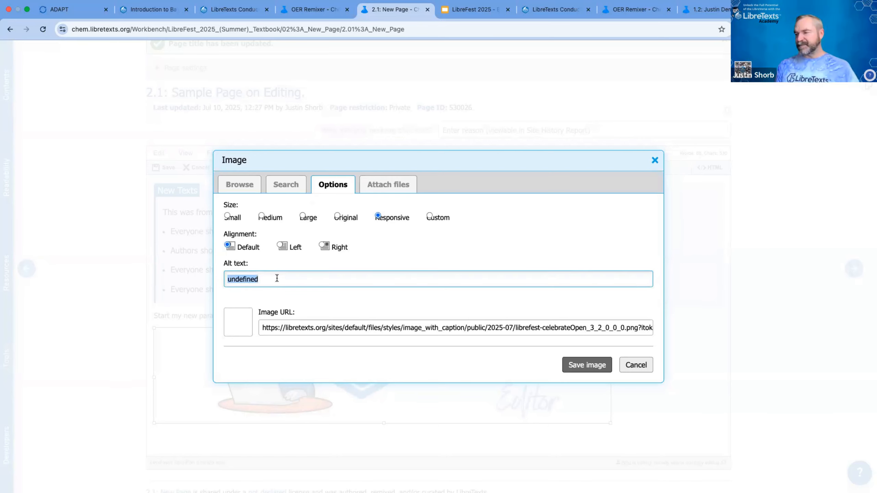
text(an owl)
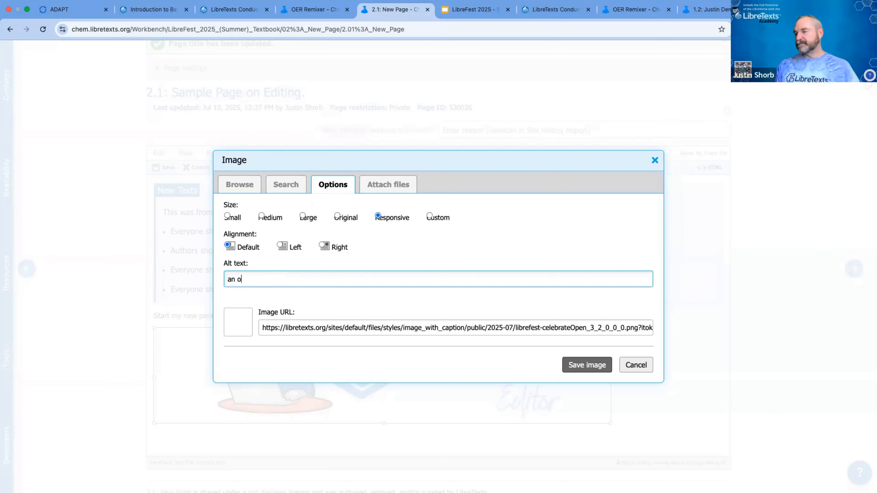
click(576, 363)
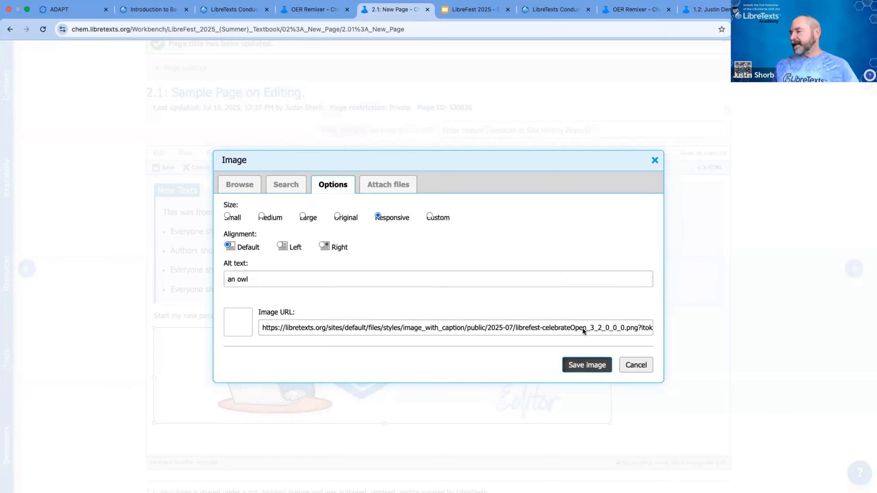
scroll(574, 345, down, 2)
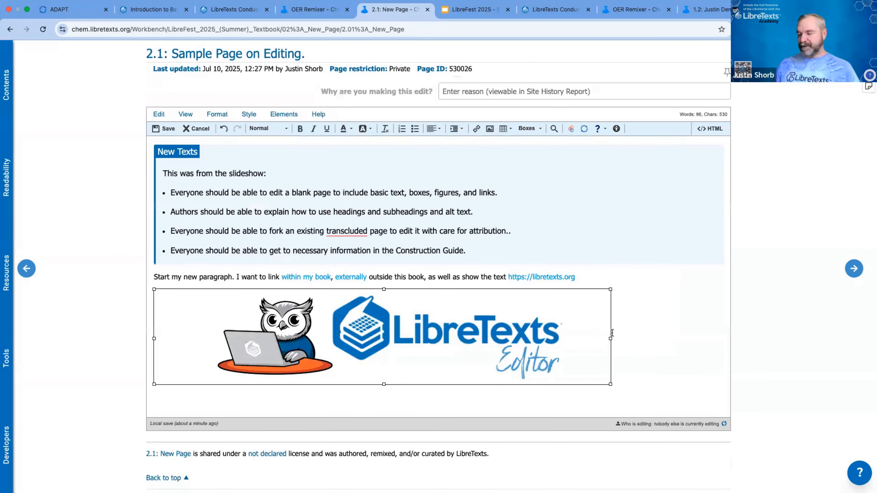
key(BackSpace)
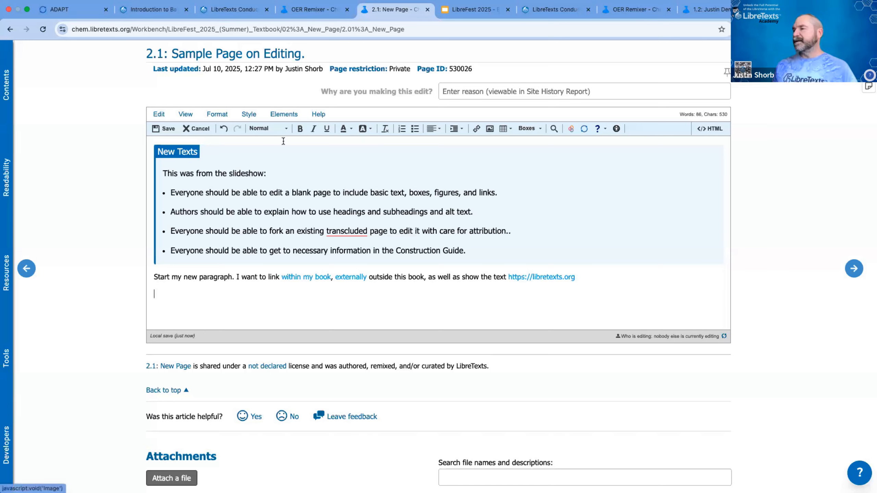
Insert the Template:AddFigureSingle template on the empty line below the paragraph.
click(278, 115)
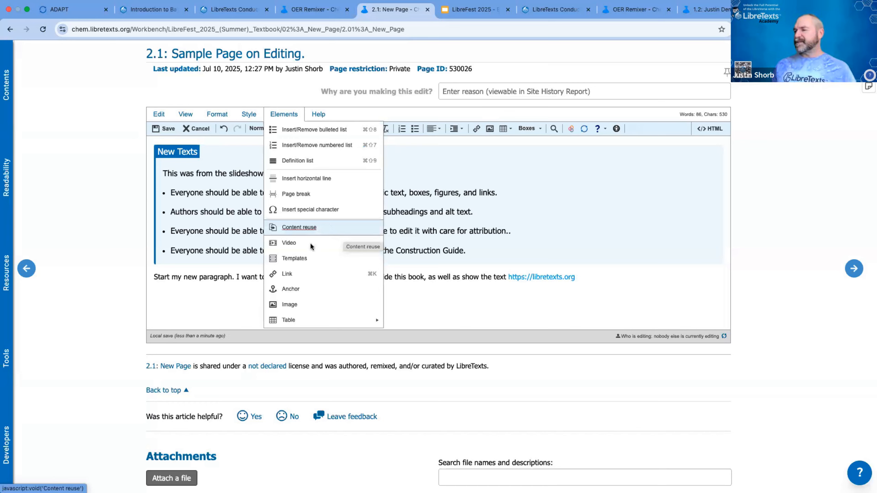
click(302, 258)
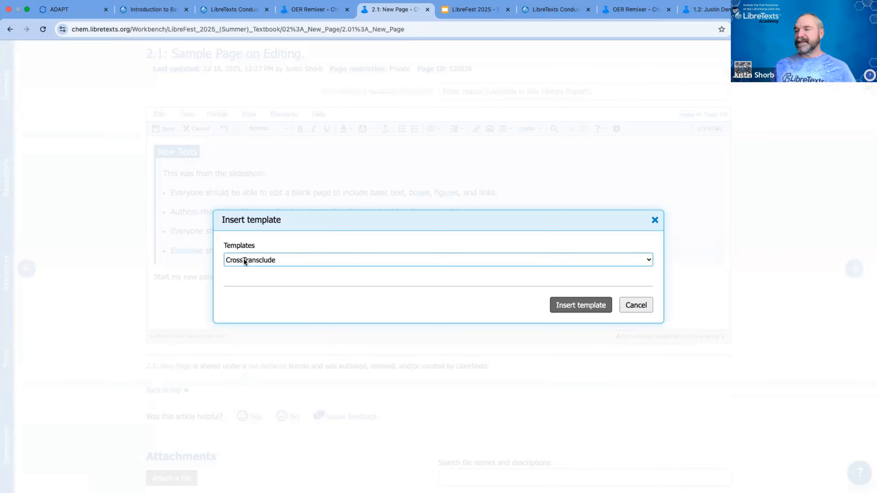
click(341, 260)
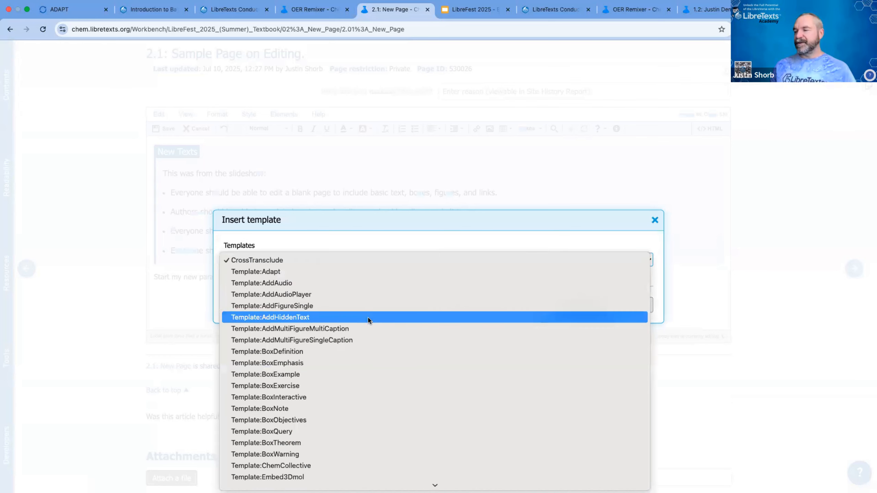
scroll(366, 317, down, 3)
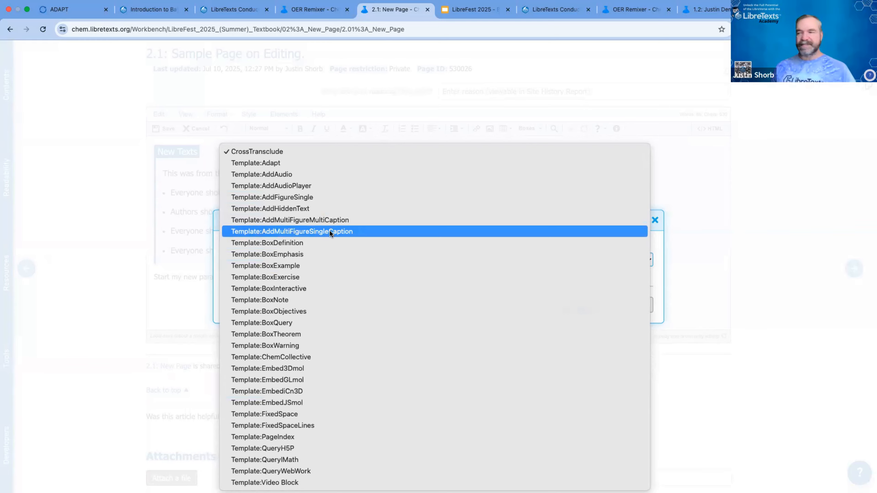
click(307, 197)
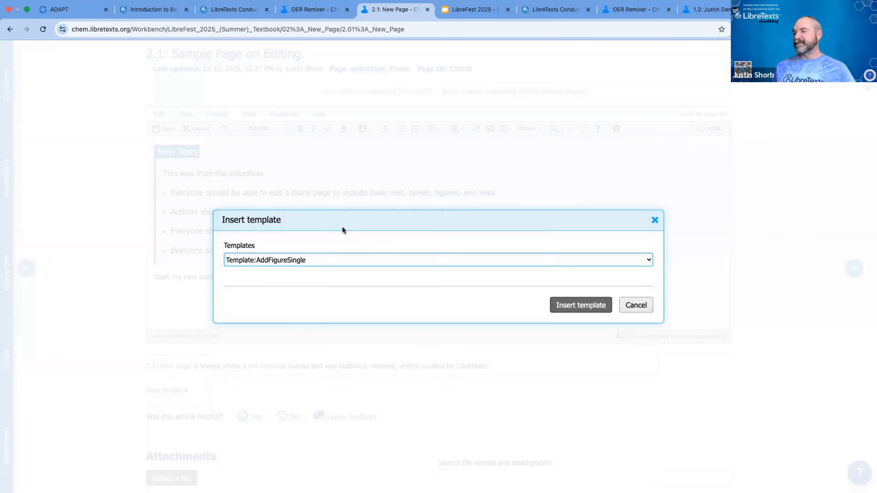
click(575, 308)
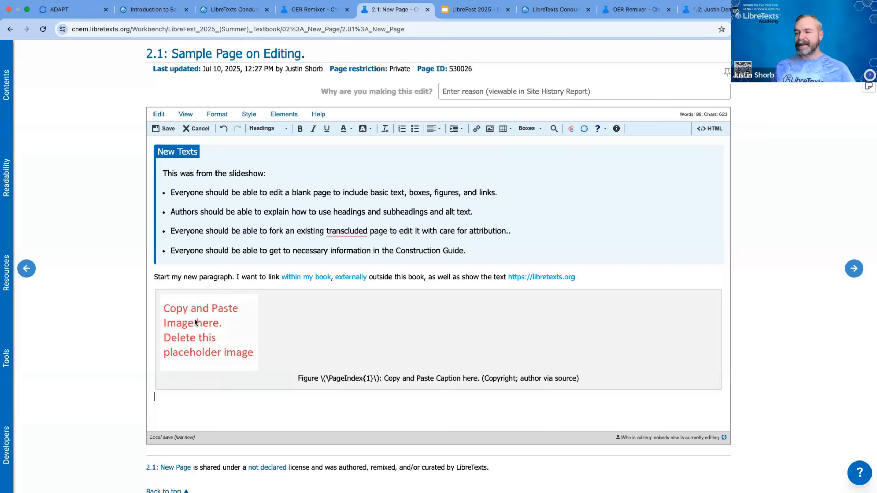
Place the cursor beside the figure's placeholder image and copy the address of the "Open Education Without the Profit" image on the libretexts.org home page.
click(221, 339)
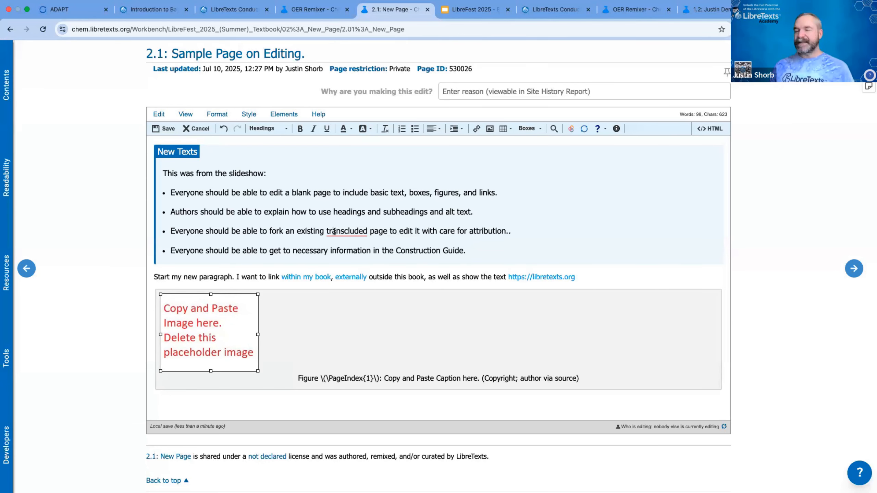
click(213, 328)
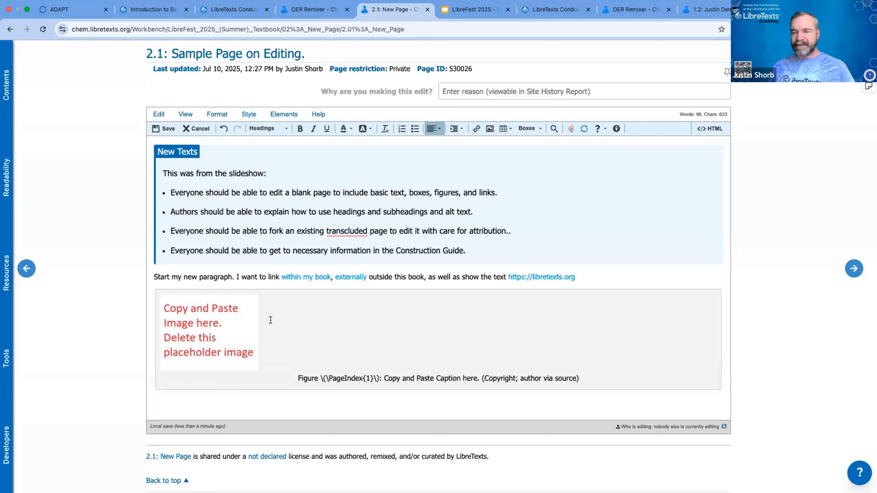
click(151, 10)
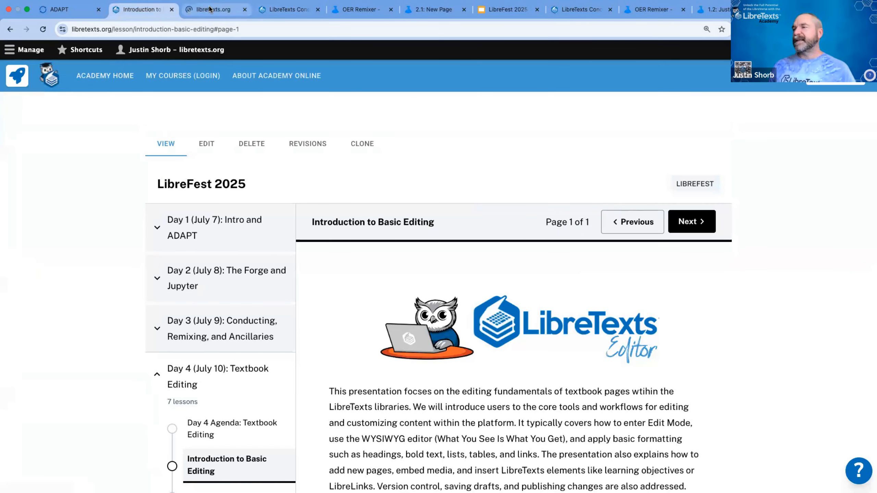
click(209, 10)
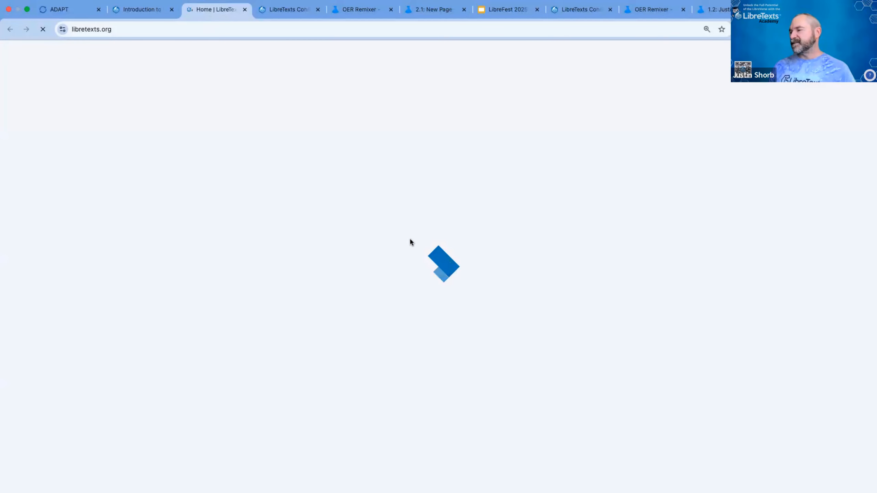
scroll(469, 323, down, 7)
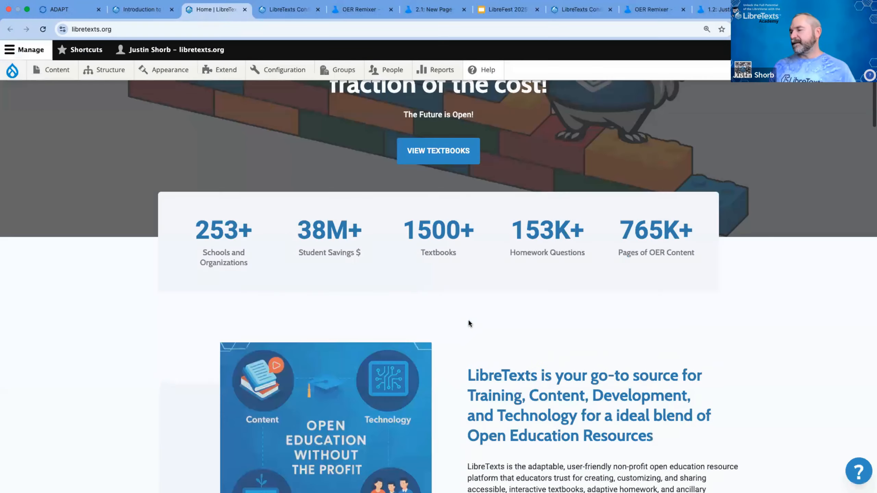
right_click(332, 245)
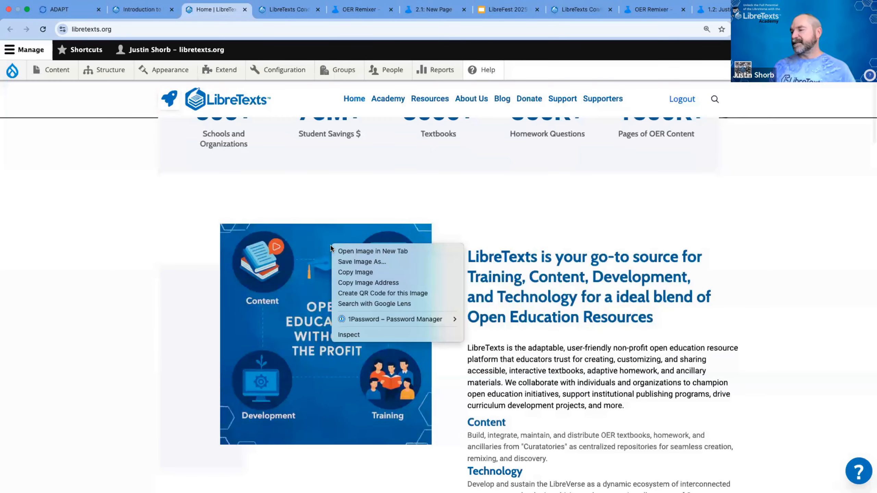
click(362, 282)
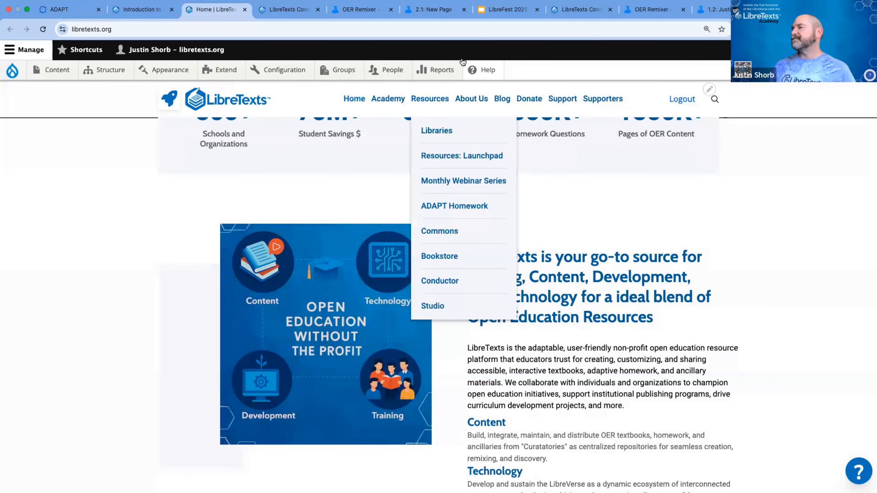
click(435, 9)
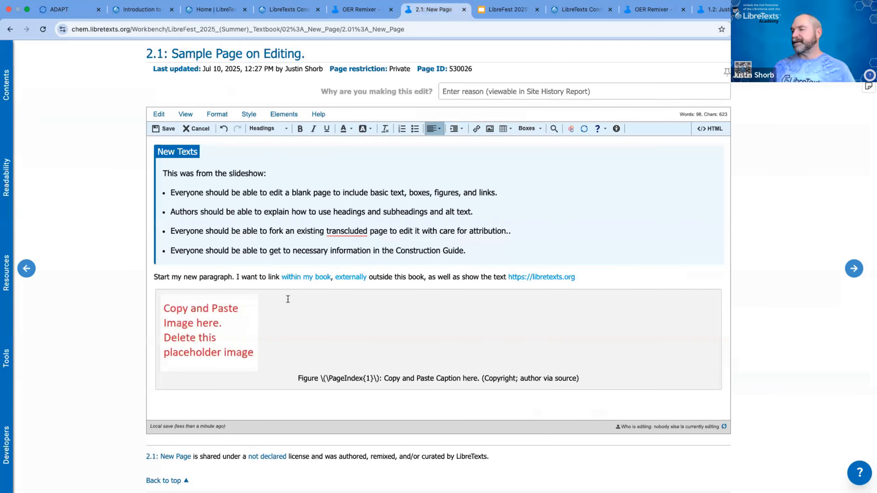
click(490, 129)
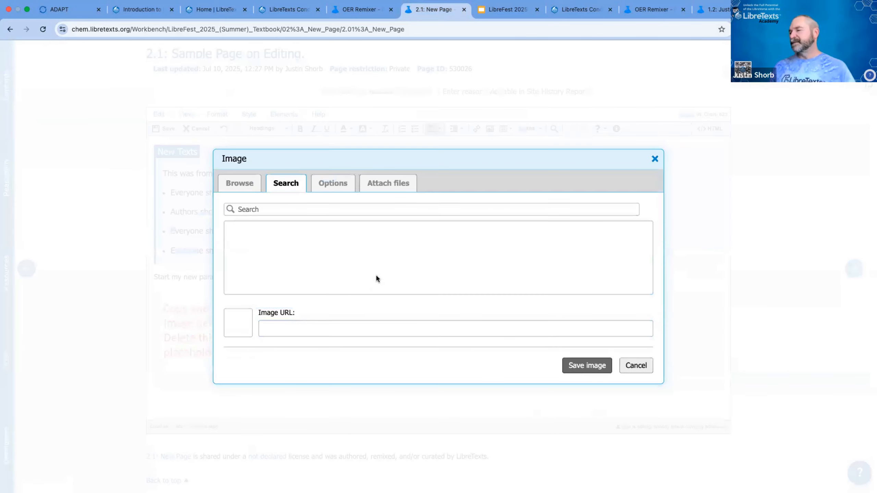
click(330, 324)
key(super+v)
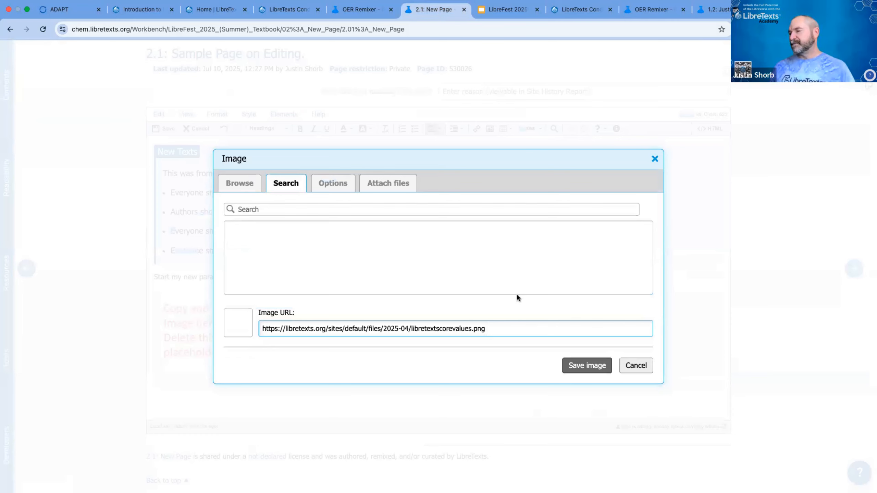
click(344, 187)
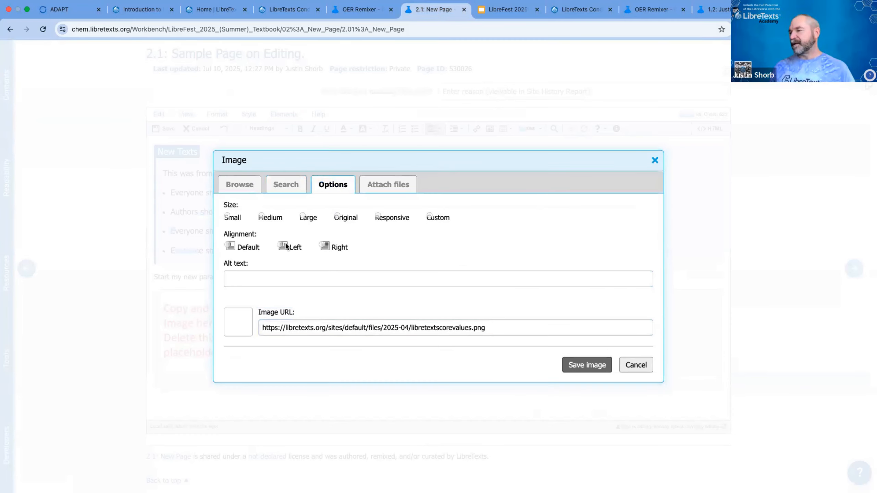
click(587, 366)
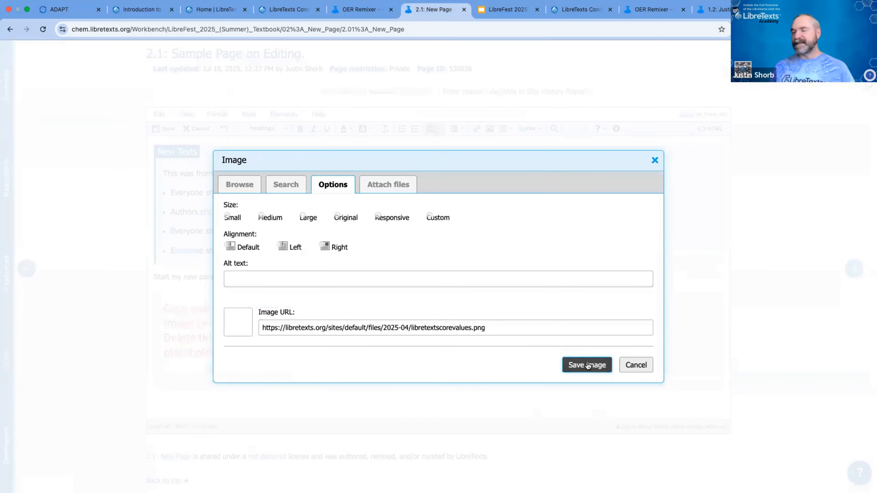
Set the inserted image's alt text to "Long description", save it, and delete the placeholder image from the figure box.
scroll(525, 351, down, 6)
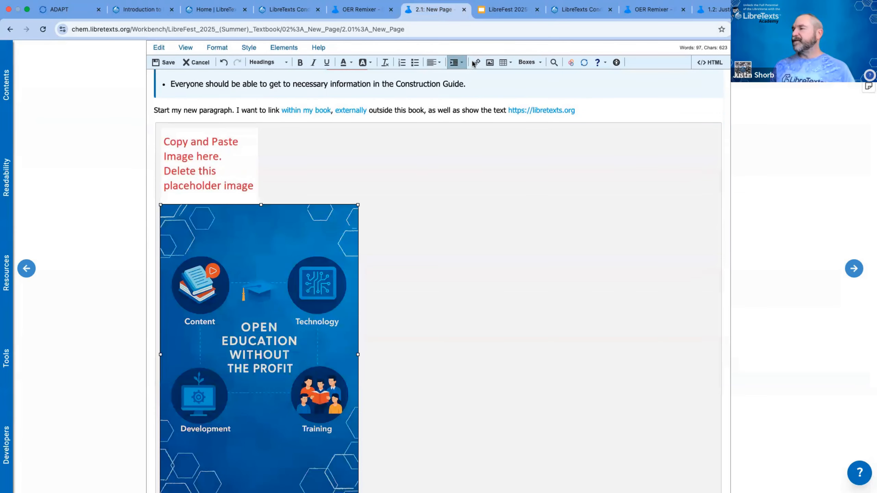
click(486, 62)
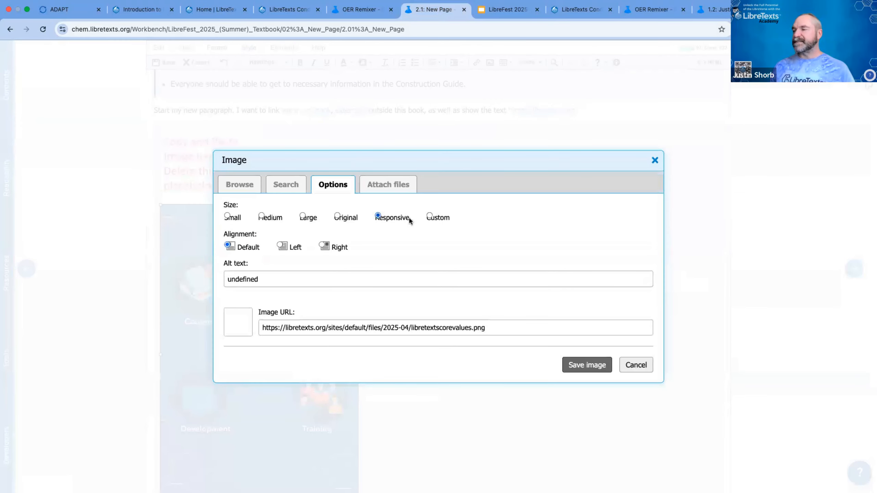
click(370, 184)
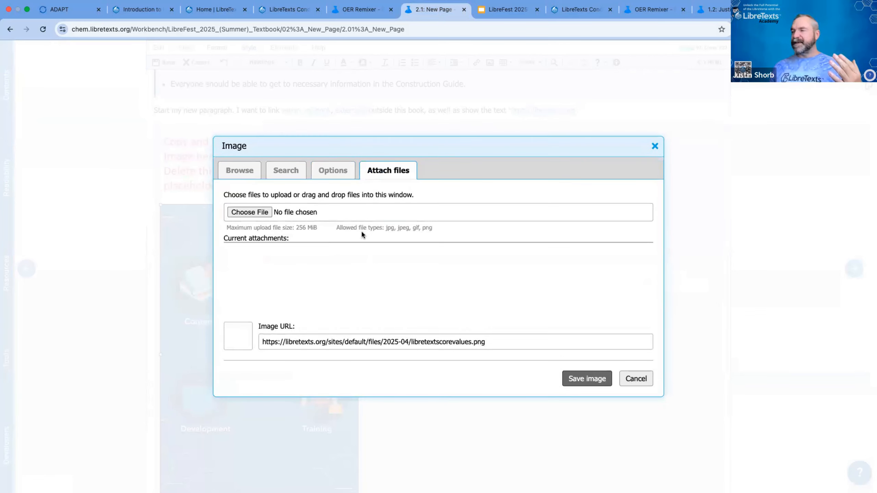
click(333, 173)
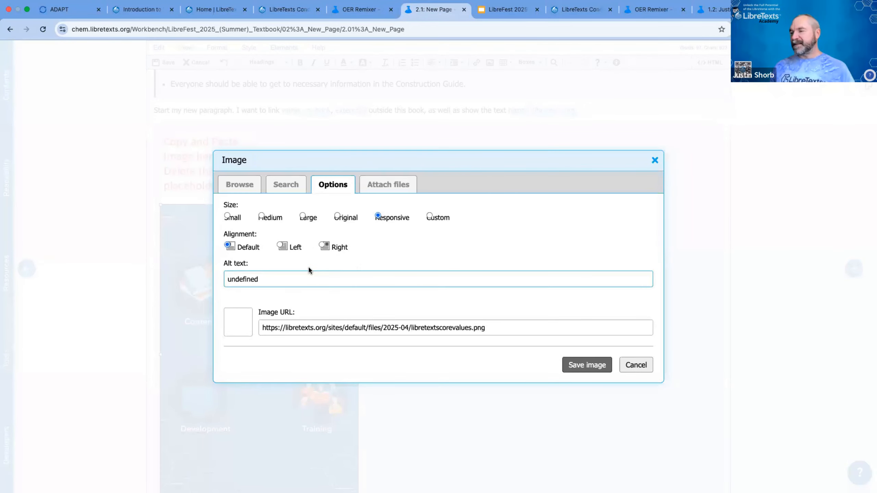
click(283, 280)
double_click(283, 280)
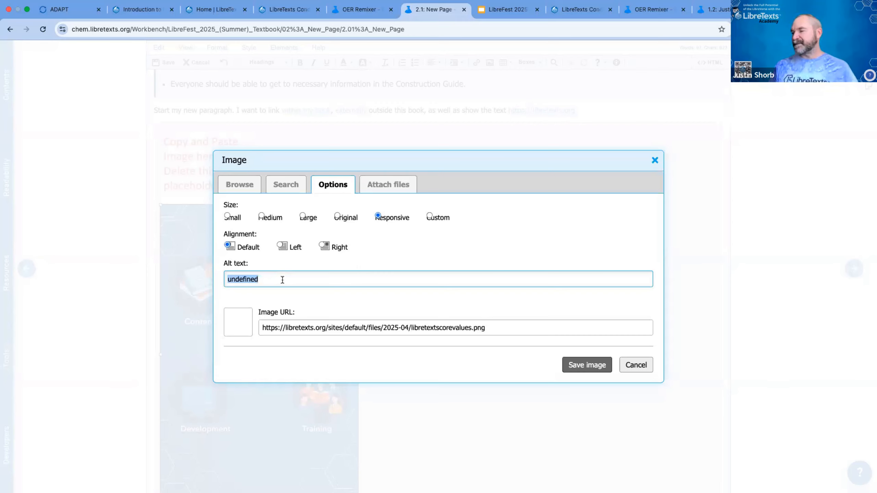
text(Lon)
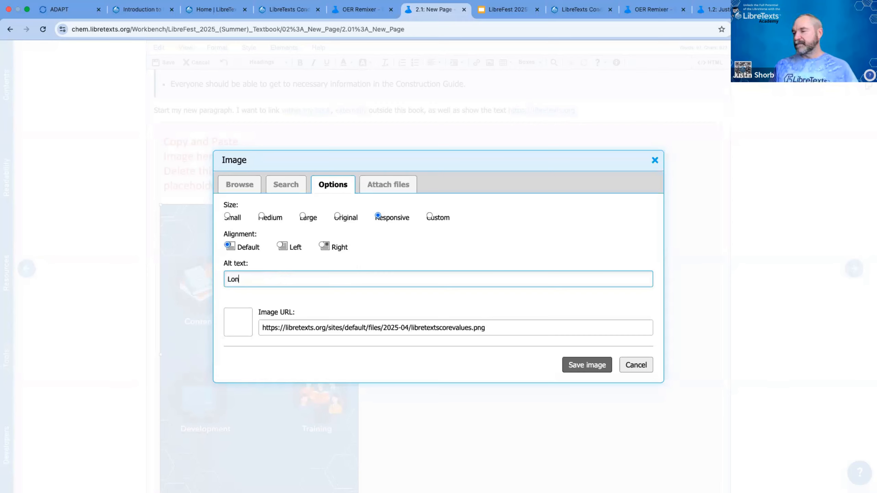
text(g description)
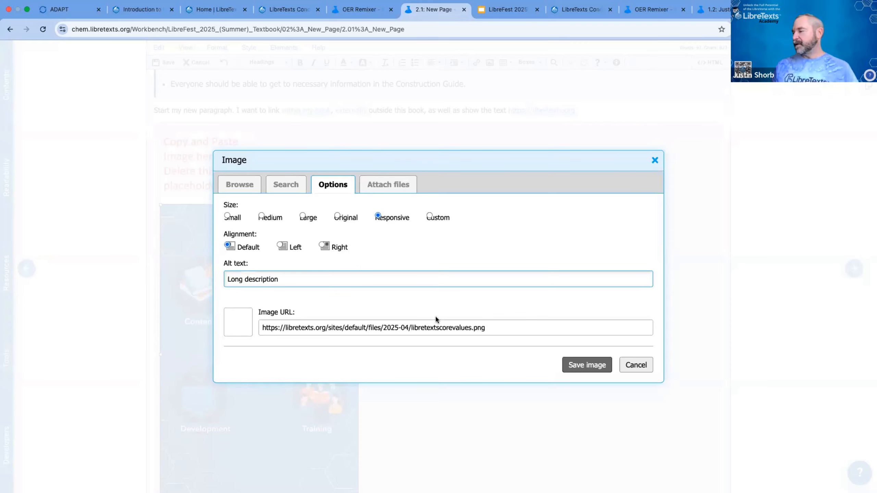
click(587, 365)
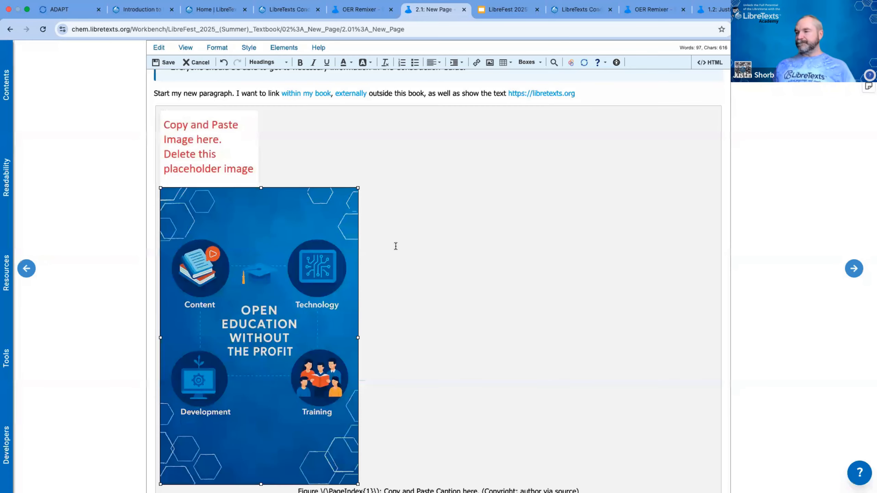
click(225, 173)
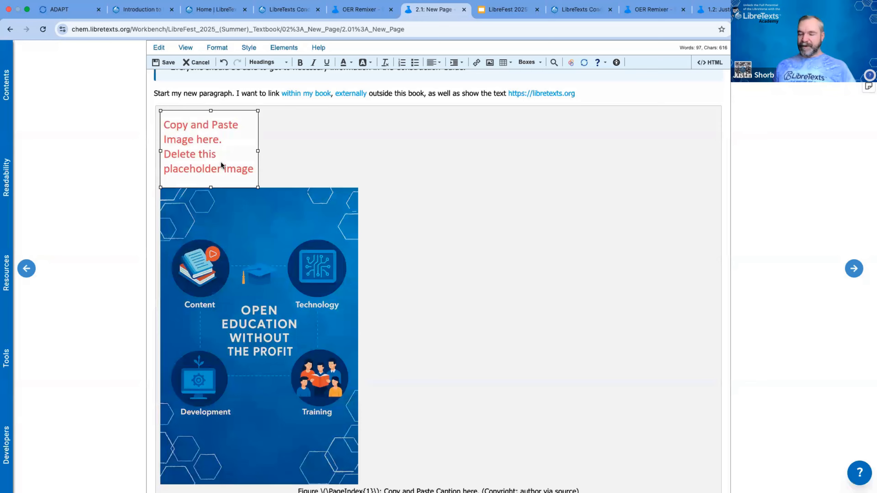
key(BackSpace)
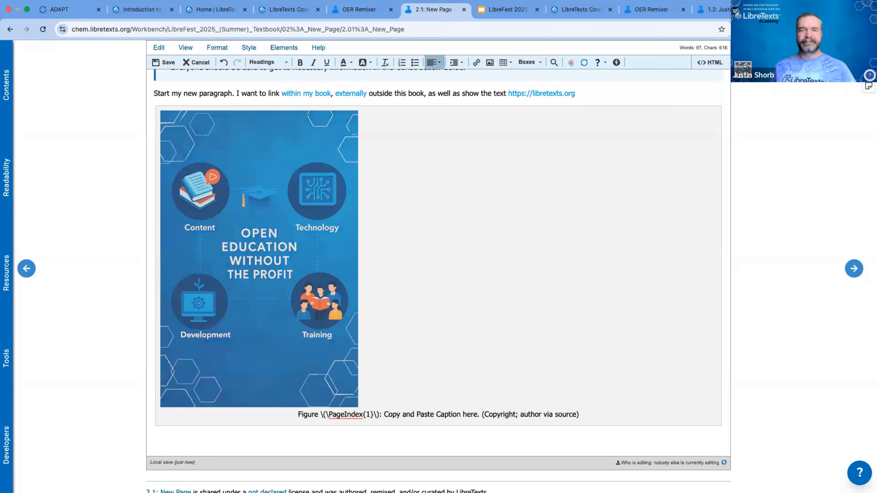
Examine the \(\PageIndex{1}\) figure-numbering code and its opening and closing delimiters in the caption below the image.
scroll(471, 274, down, 4)
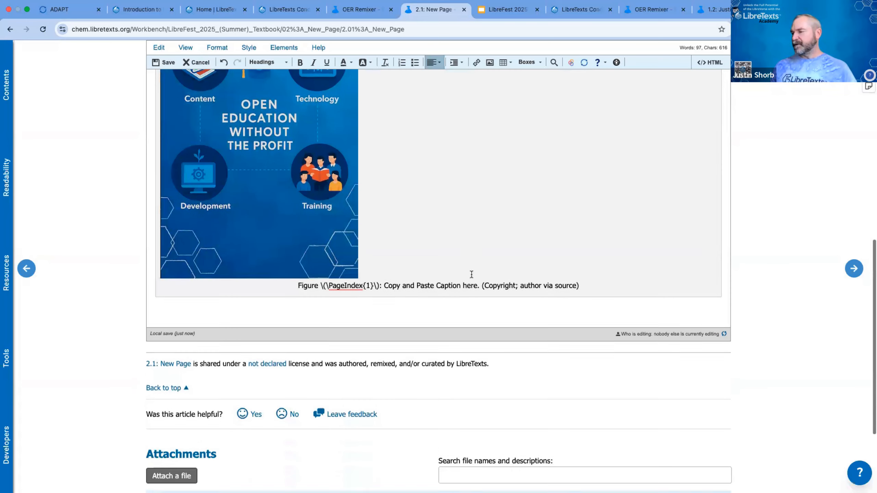
double_click(317, 279)
drag(319, 278, 379, 279)
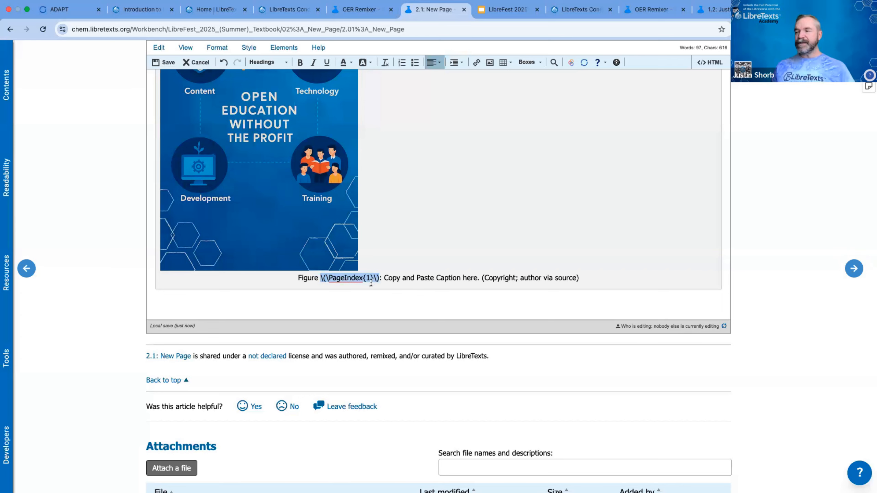
click(351, 279)
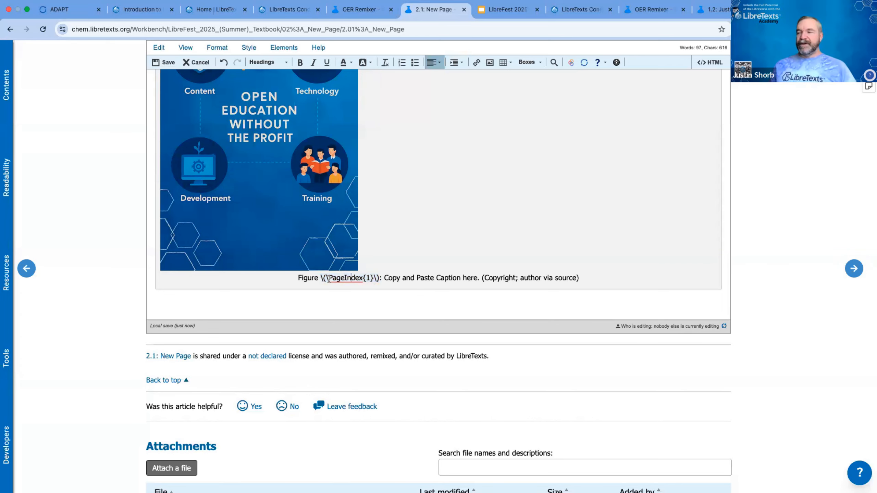
drag(321, 278, 328, 280)
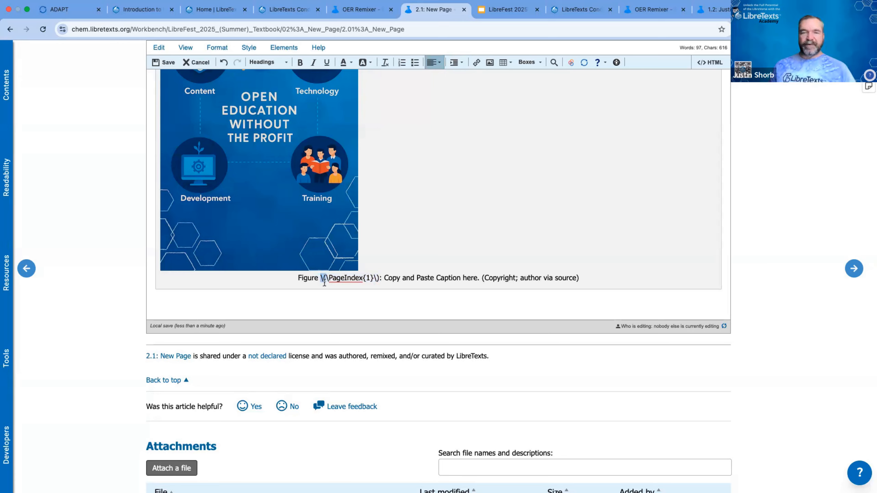
drag(372, 279, 380, 279)
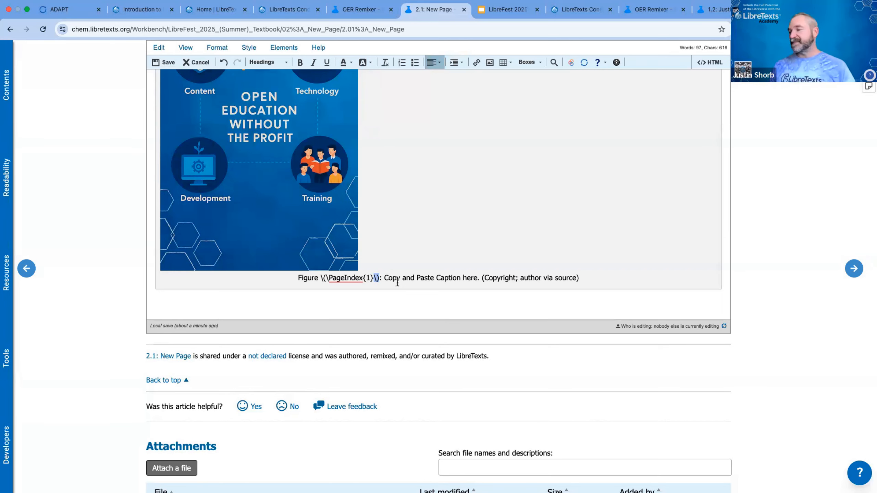
click(387, 279)
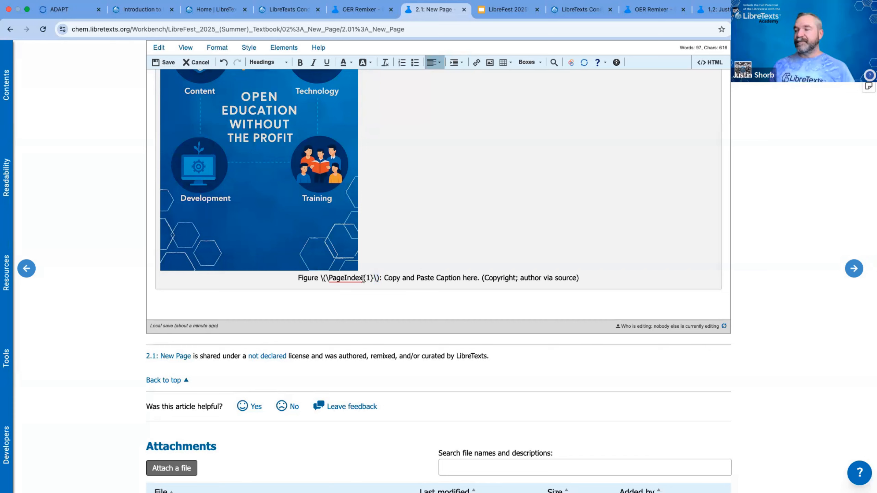
drag(325, 277, 375, 280)
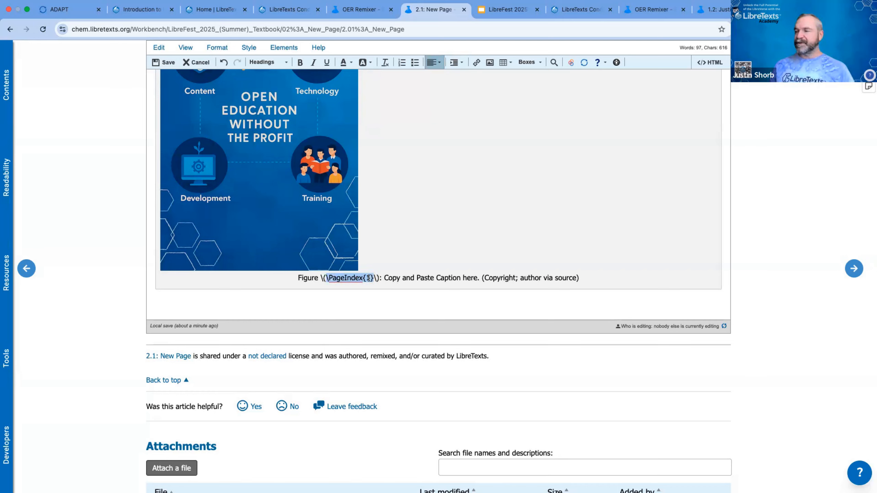
Change the figure number in the caption's PageIndex code to 5 and save the page.
click(367, 277)
double_click(367, 278)
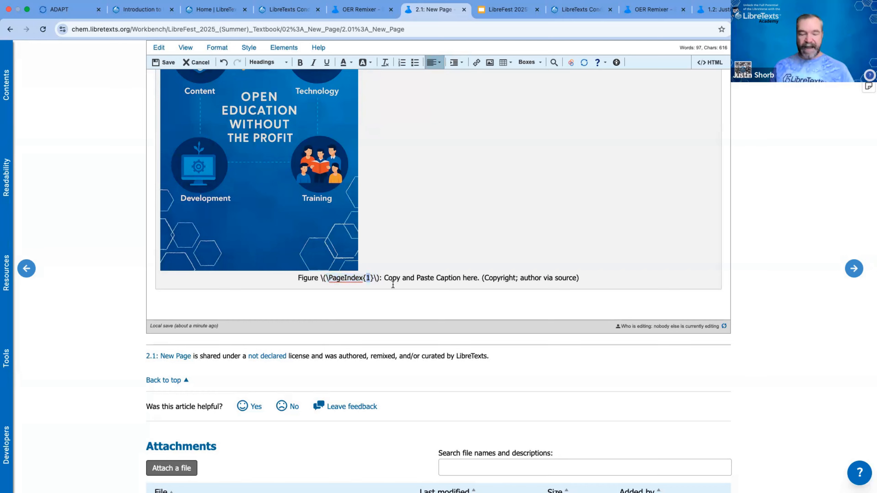
text(5)
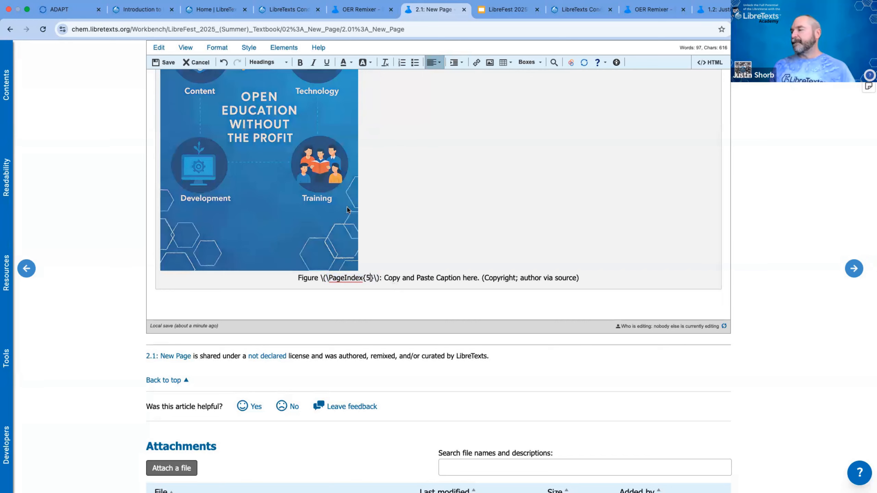
scroll(374, 280, up, 1)
scroll(491, 261, up, 3)
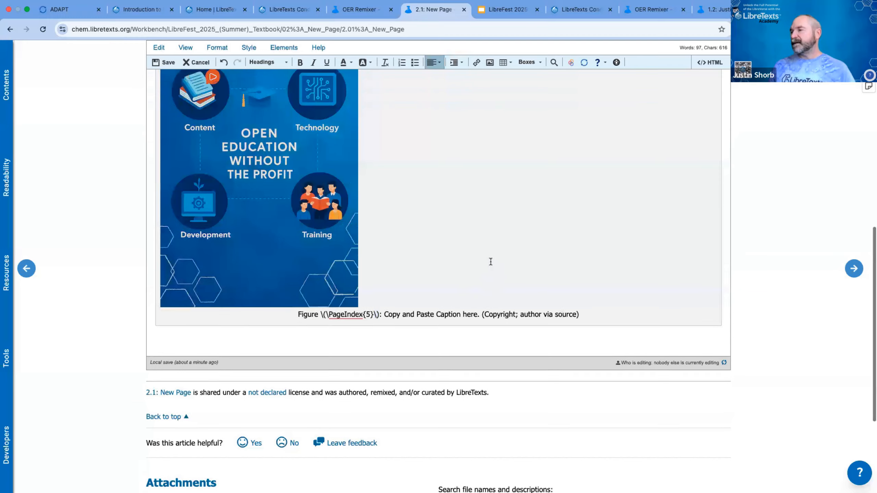
scroll(491, 261, down, 1)
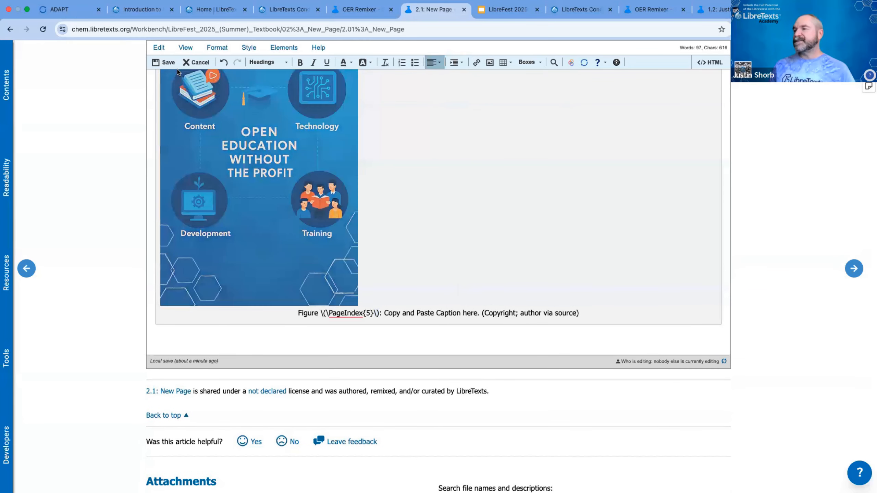
click(162, 63)
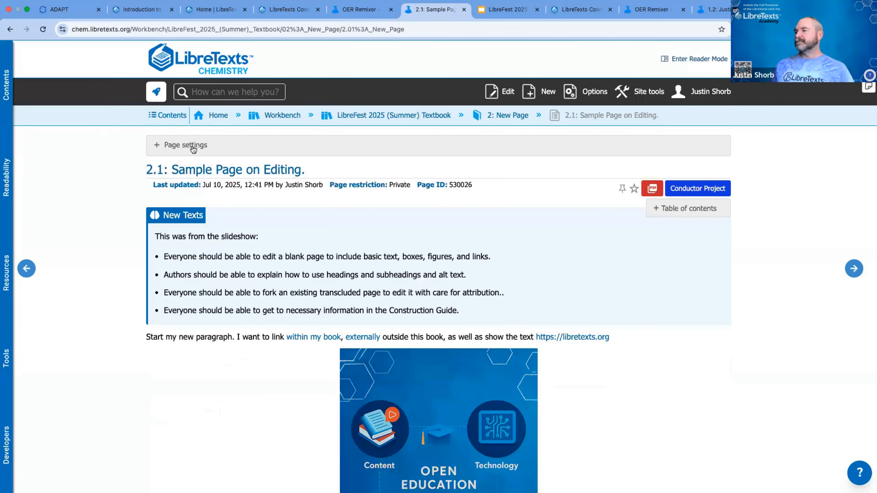
Examine the saved sample page, including its New Texts box, links, figure and the figure number in the caption.
scroll(179, 85, down, 4)
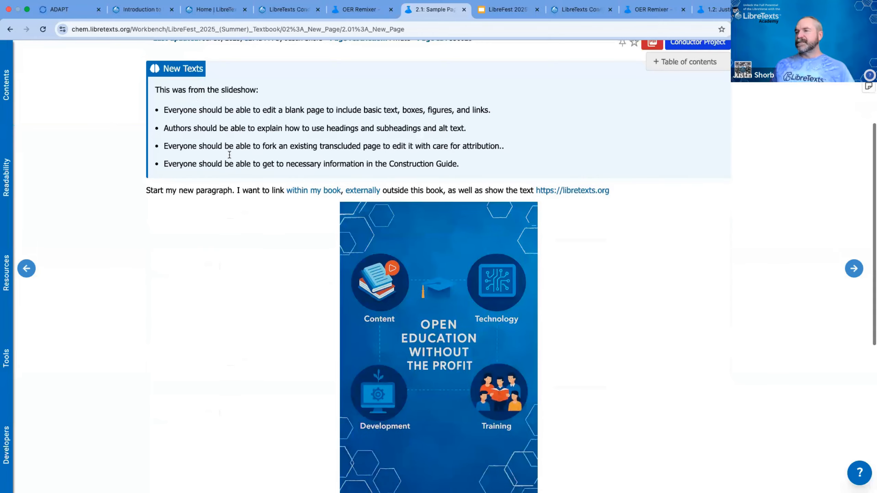
scroll(180, 86, up, 1)
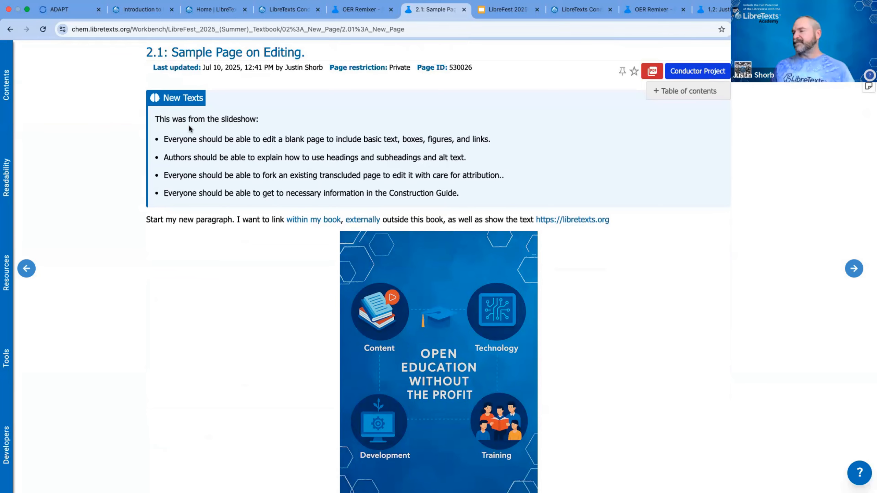
scroll(189, 128, down, 3)
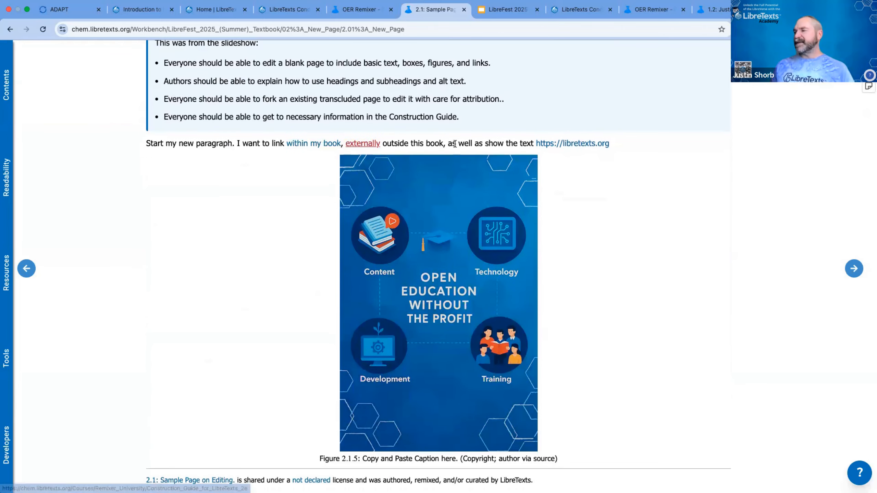
scroll(294, 190, down, 1)
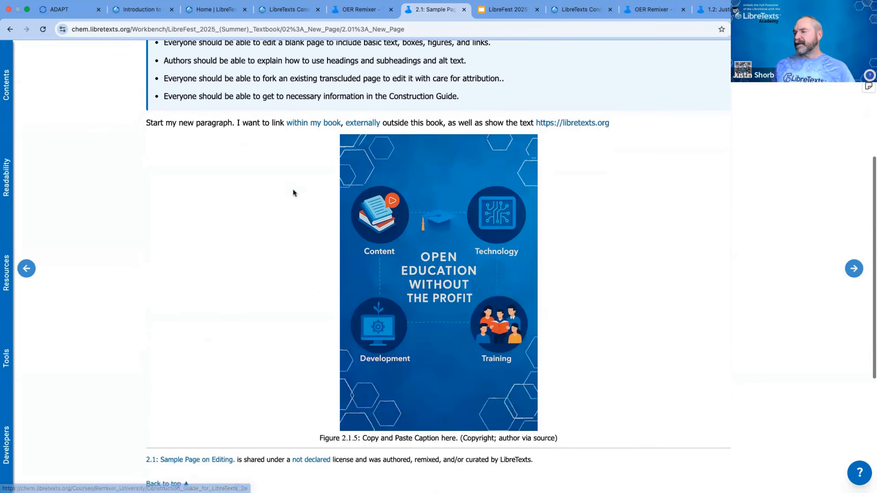
scroll(294, 190, down, 1)
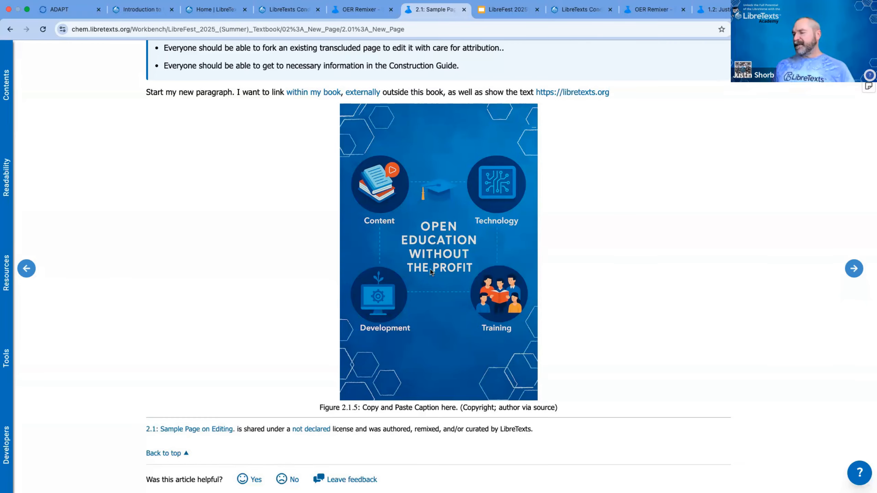
scroll(432, 273, down, 3)
click(167, 359)
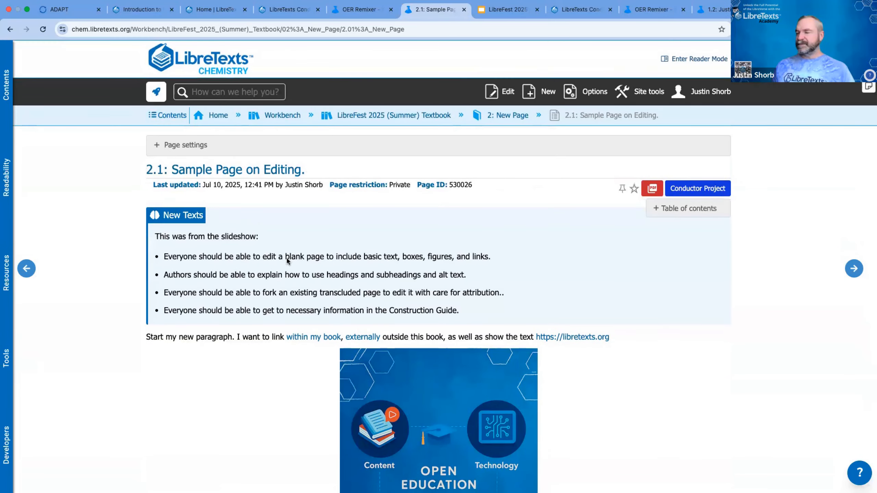
scroll(290, 256, down, 10)
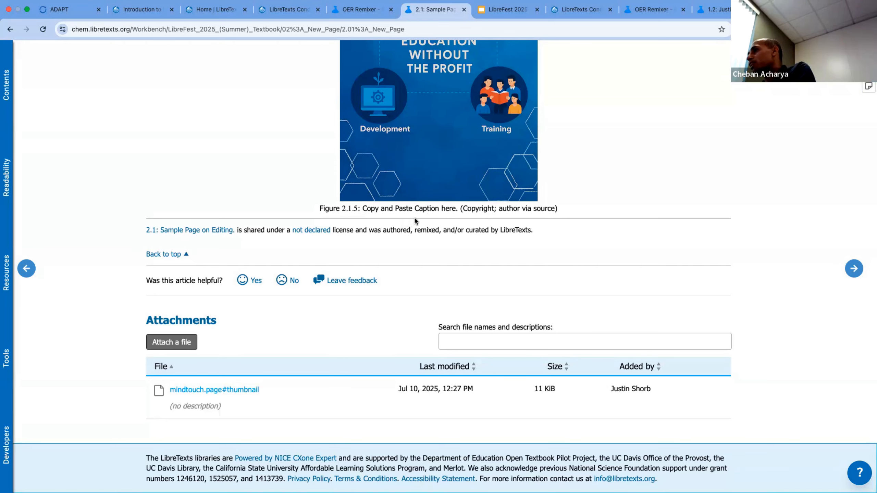
key(Home)
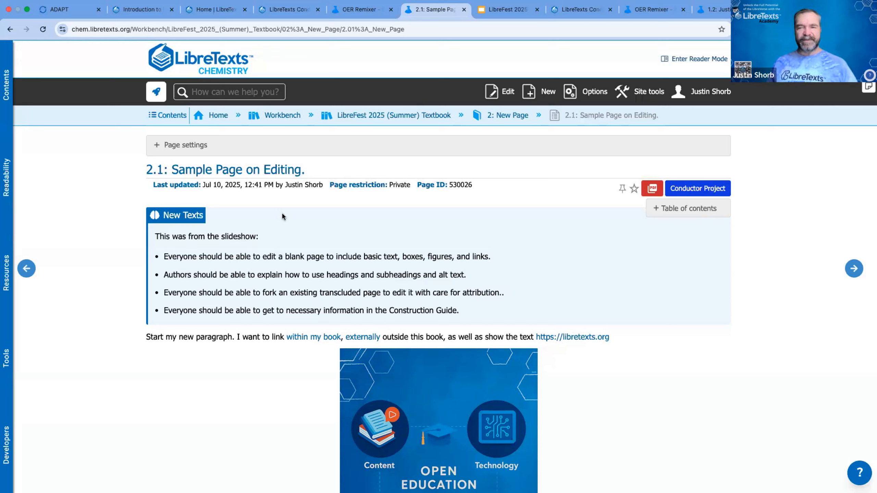
scroll(280, 217, down, 10)
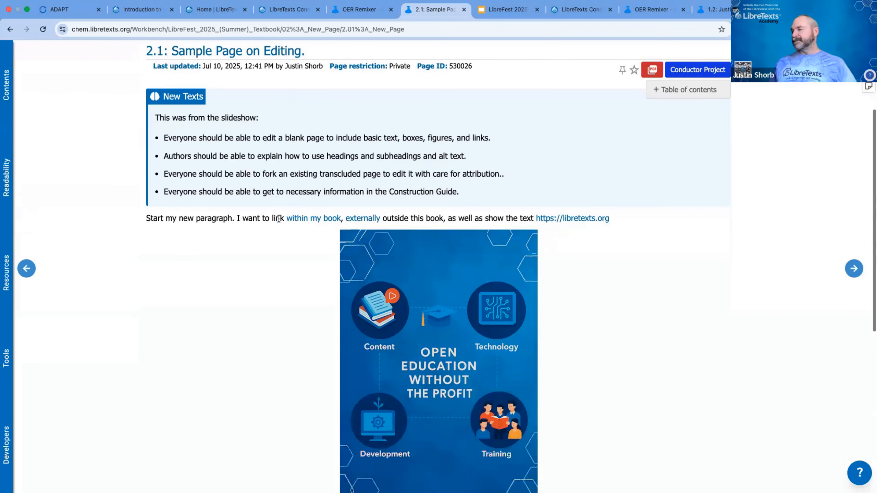
scroll(278, 217, up, 10)
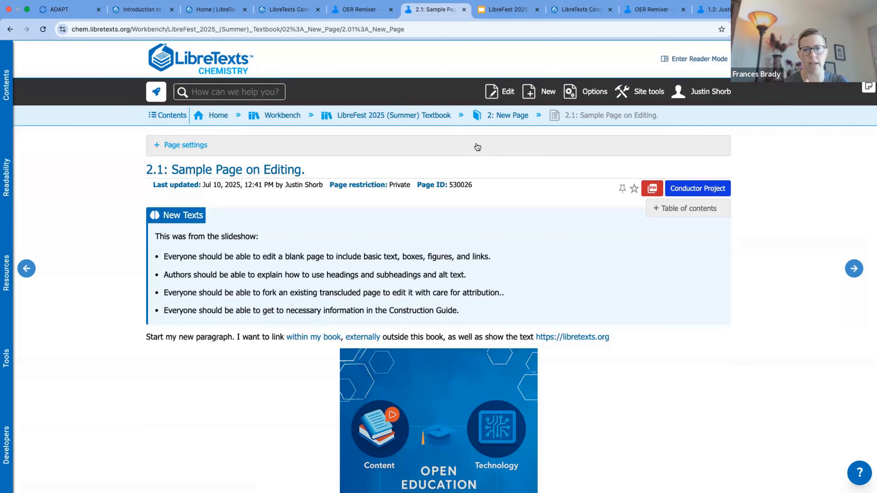
Reopen the sample page for editing and inspect its full HTML source, ending back in the visual view.
click(507, 91)
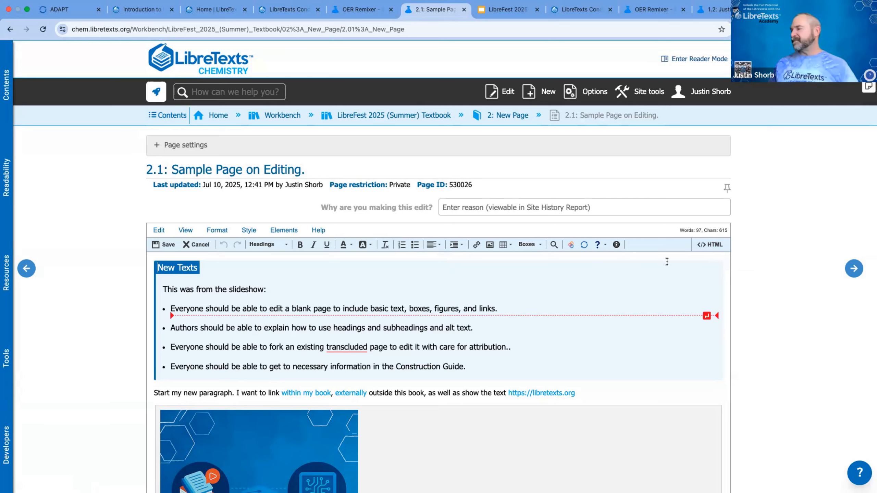
click(721, 245)
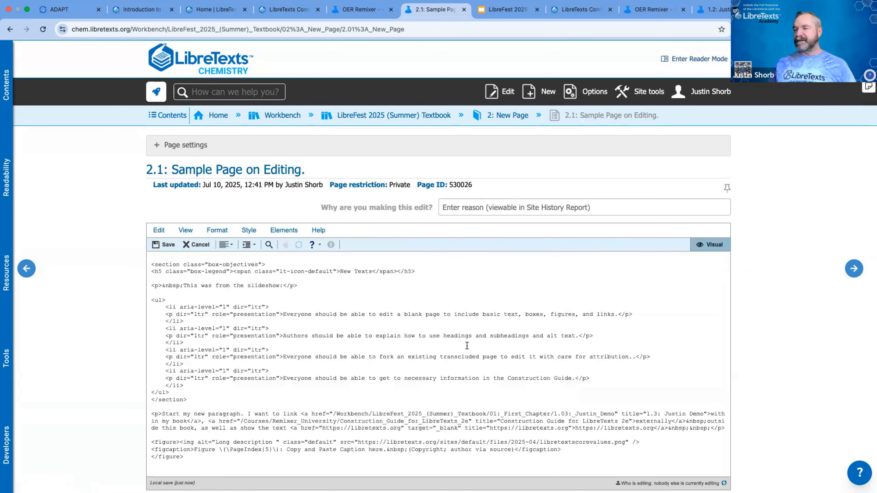
key(super+a)
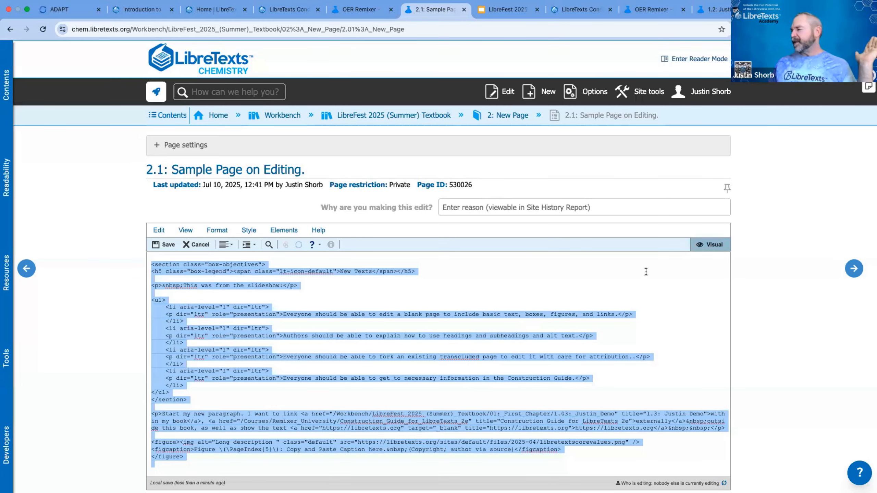
click(718, 246)
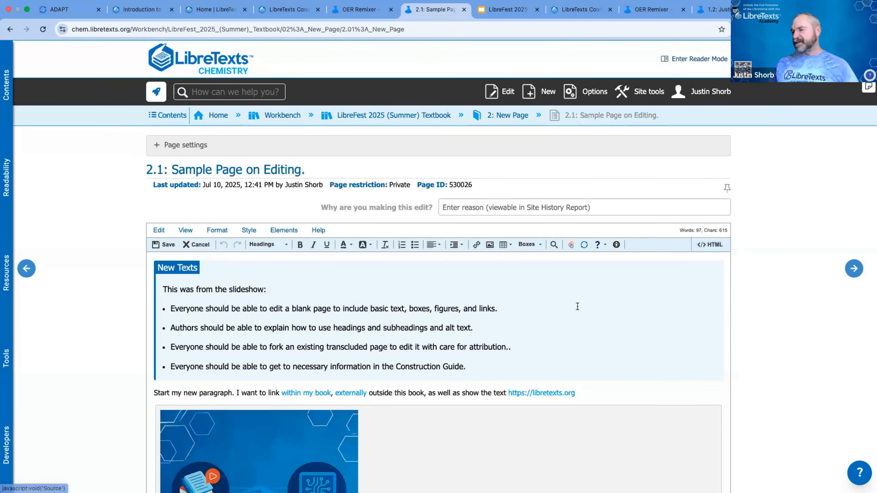
Add a new paragraph below the figure reading "Give an interactive example:" and start an empty line beneath it.
scroll(577, 307, down, 15)
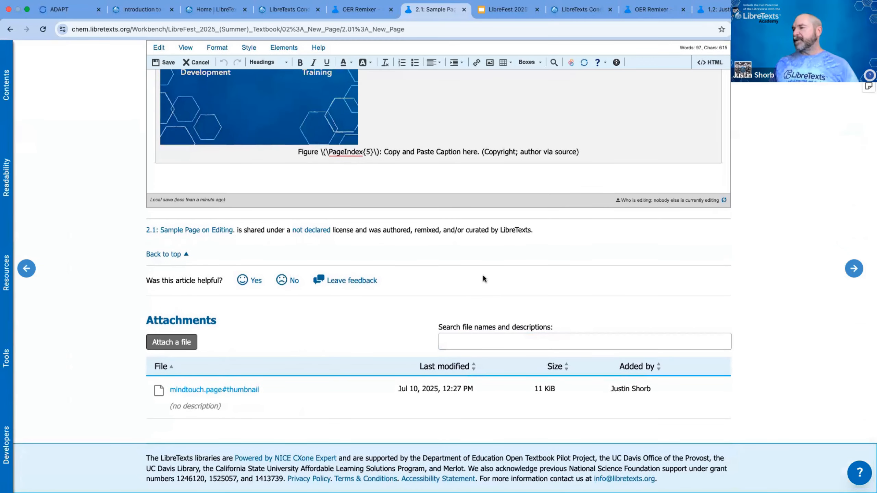
scroll(483, 276, up, 3)
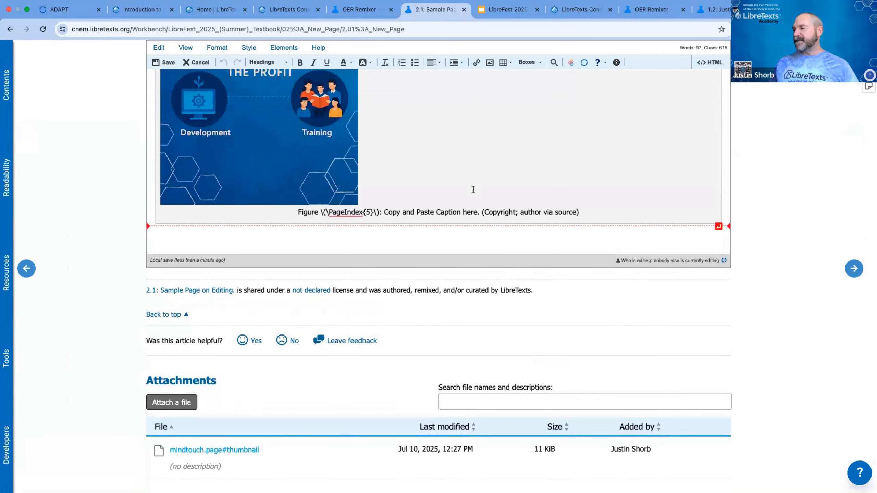
scroll(605, 256, up, 1)
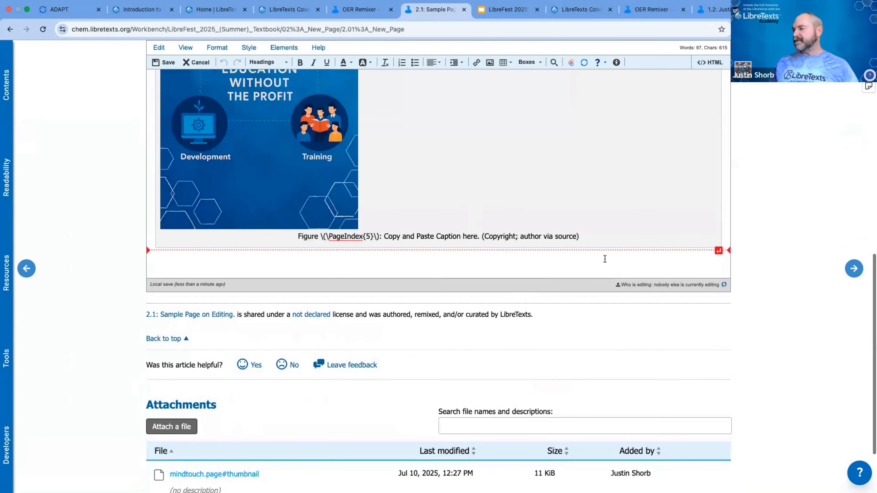
click(718, 251)
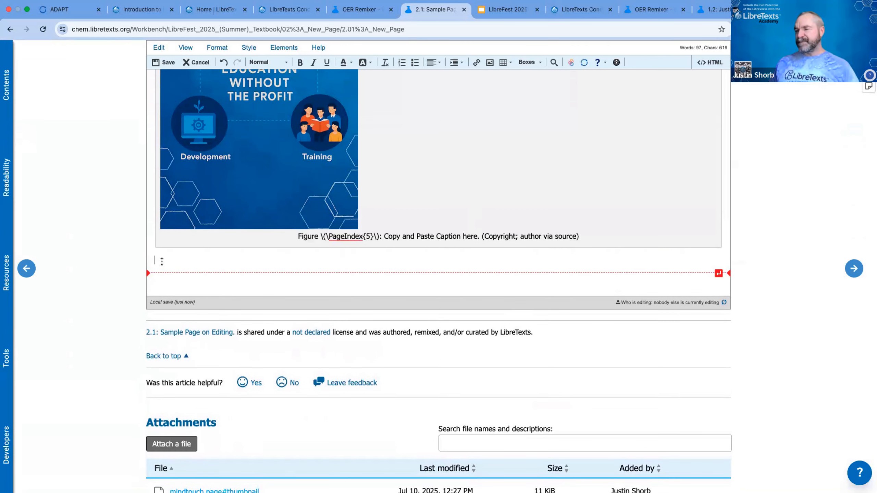
click(190, 265)
text(Give an inte)
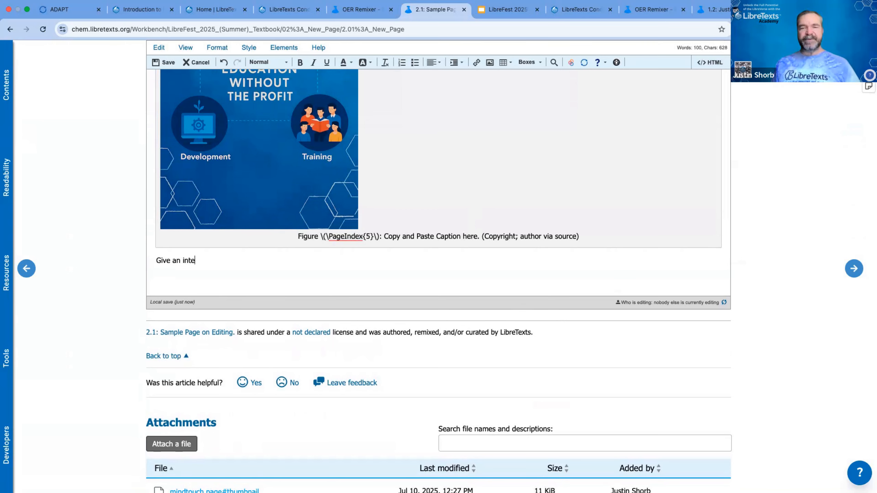
text(rctive)
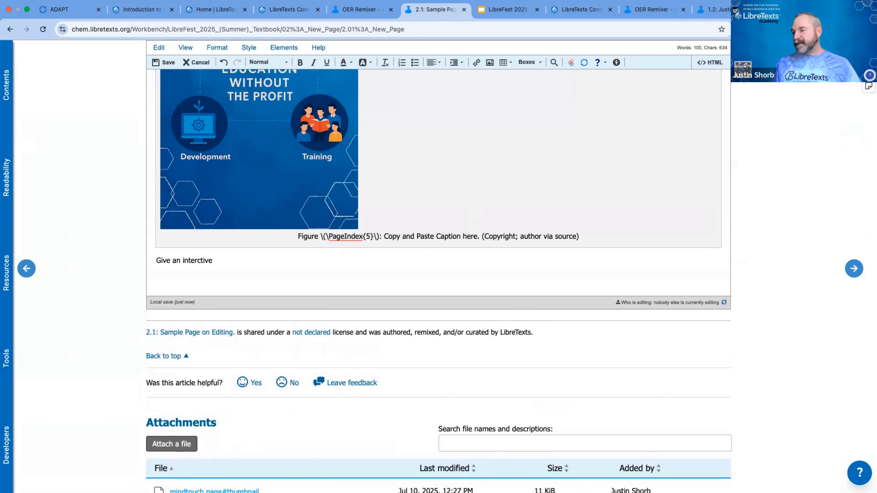
key(BackSpace)
key(BackSpace)
key(BackSpace)
key(BackSpace)
key(BackSpace)
text(activ)
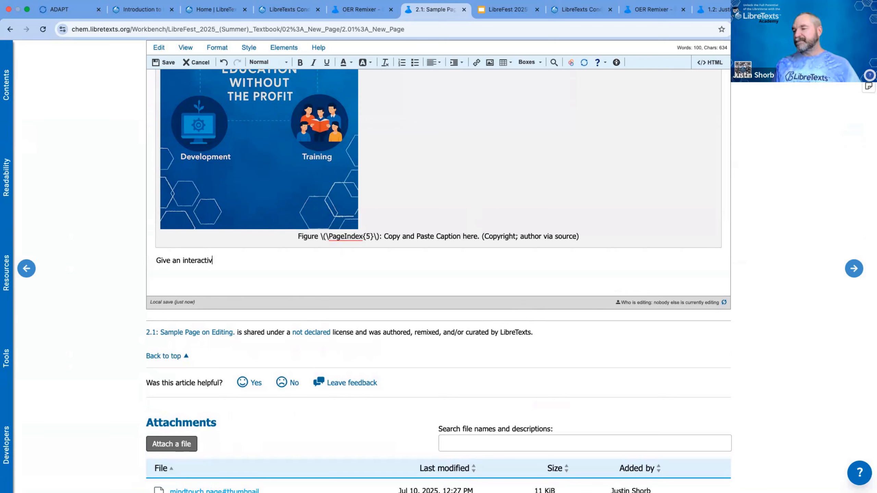
text(e example:)
key(Return)
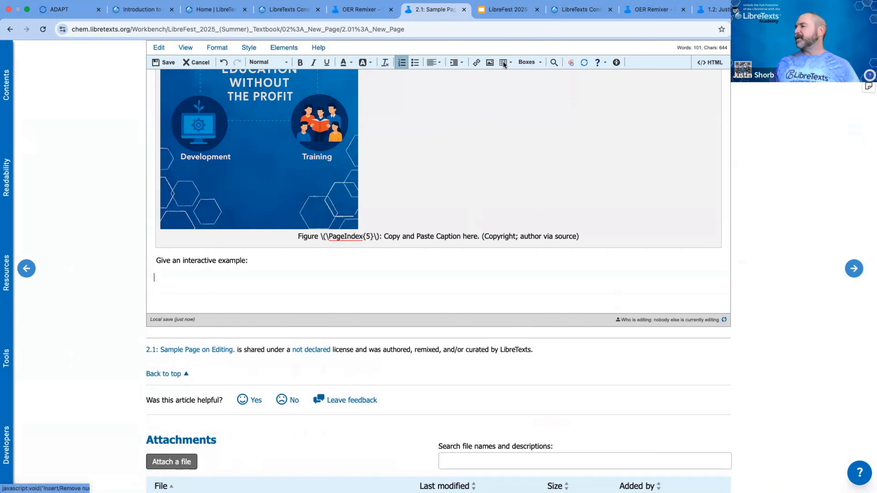
Insert an Exercise box on the empty line below "Give an interactive example:".
click(531, 63)
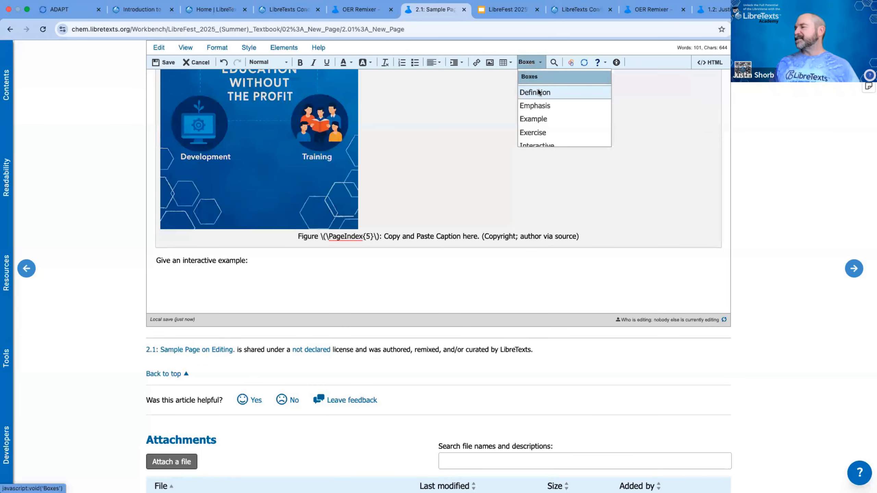
click(547, 132)
scroll(398, 172, down, 5)
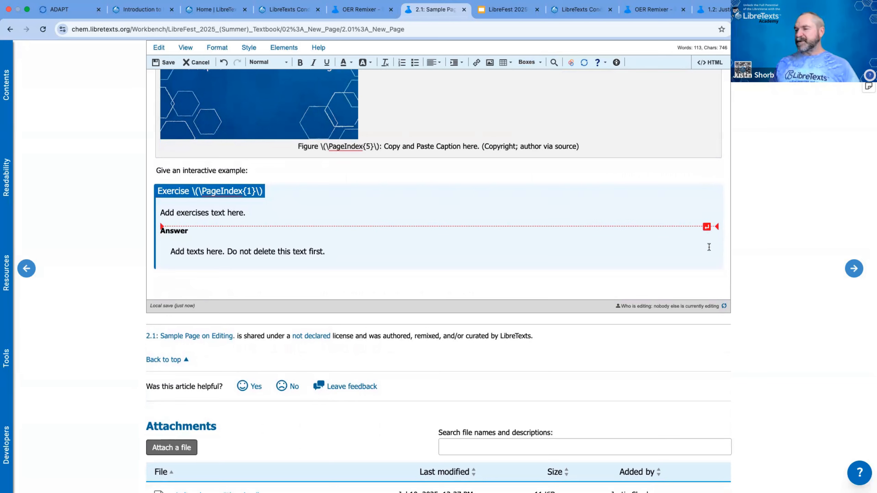
Add "Write out the equation y = mx+b nicer." after the placeholder sentence in the Exercise box.
click(255, 213)
text(Write )
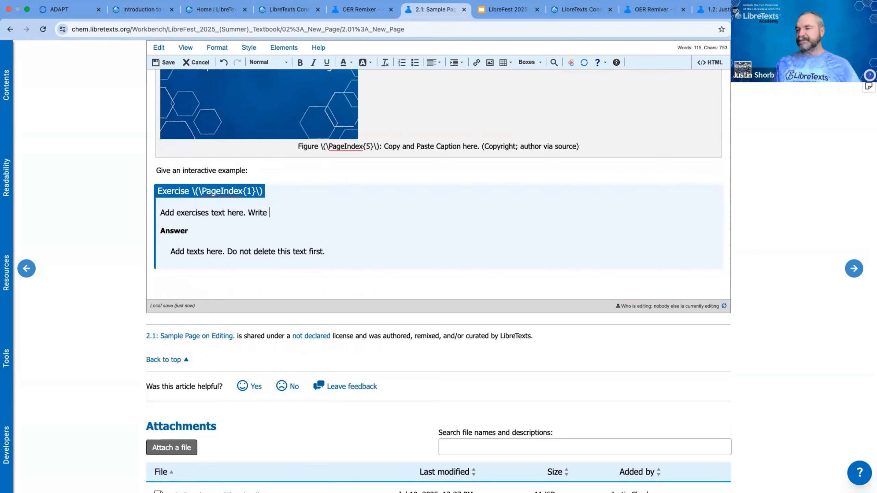
text(out the structu)
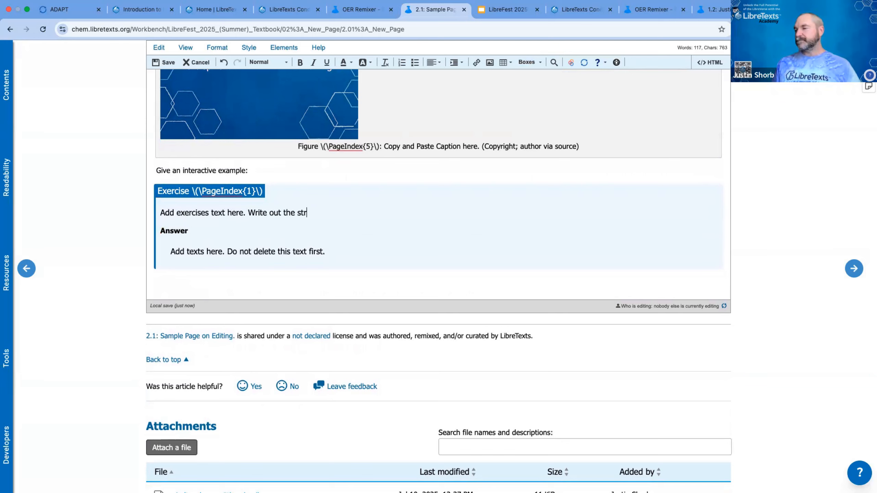
key(BackSpace)
key(BackSpace)
key(BackSpace)
key(BackSpace)
key(BackSpace)
key(BackSpace)
key(BackSpace)
text(equation y = )
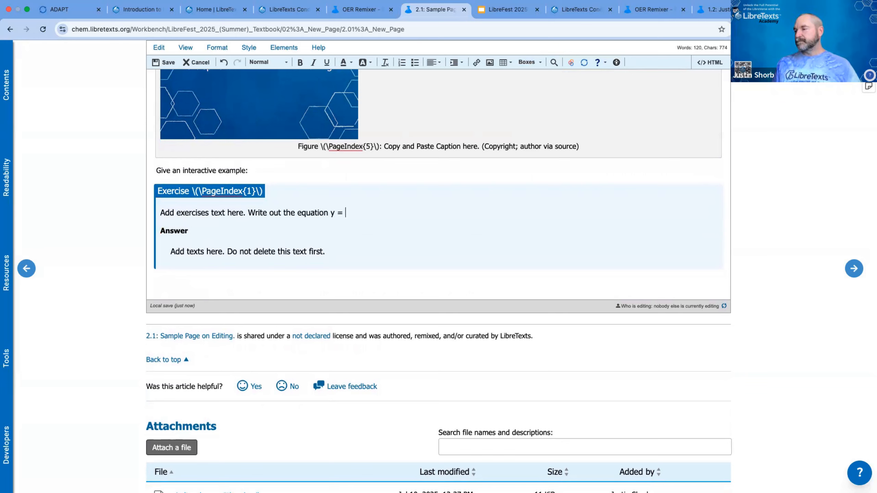
text(mx+p)
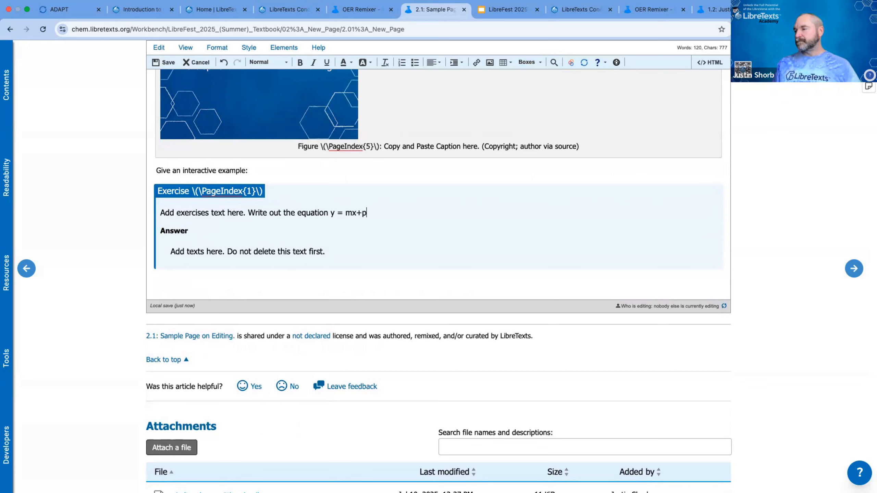
text( nicer.)
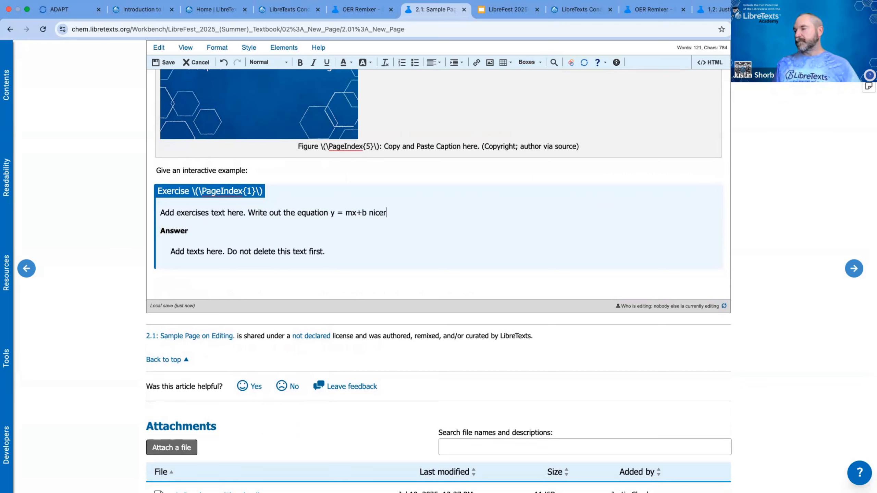
Delete the placeholder sentence "Add exercises text here." from the start of the exercise text.
drag(175, 212, 236, 211)
key(BackSpace)
key(Delete)
key(BackSpace)
key(Delete)
key(Delete)
key(BackSpace)
key(BackSpace)
key(Delete)
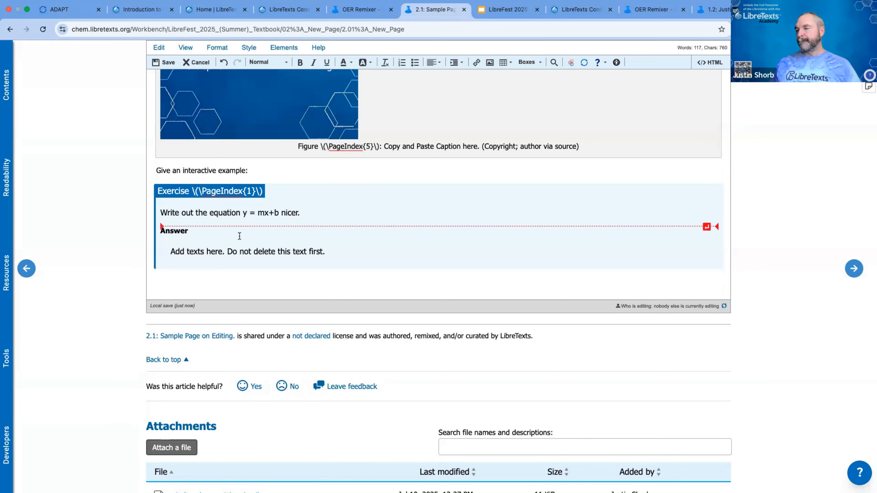
Add "\(y=mx+b\} with LaTeX" after the placeholder text under Answer in the Exercise box.
text(\)
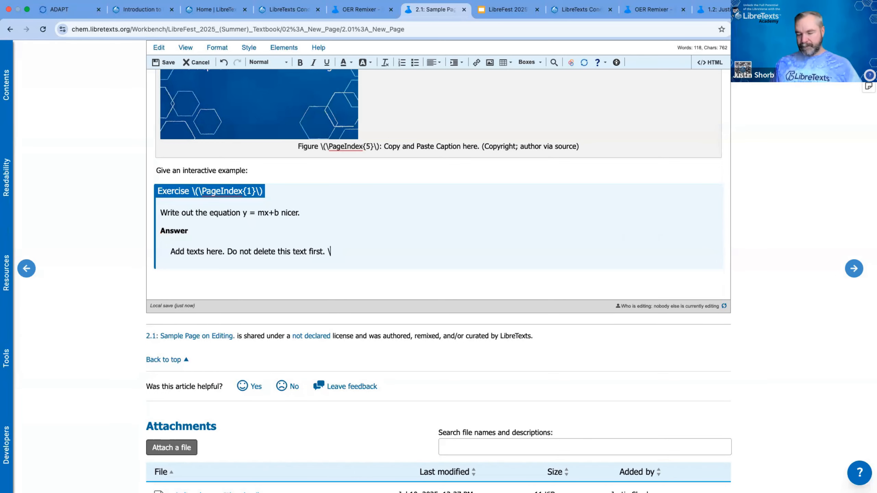
text((y=mx)
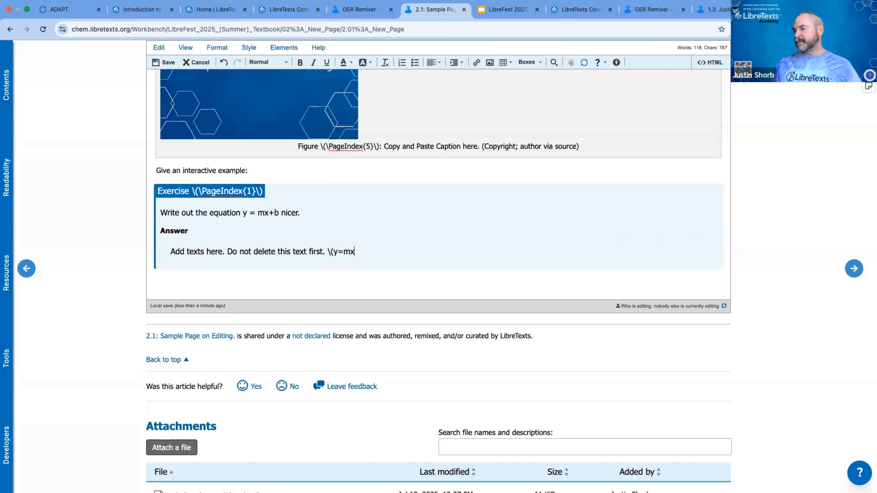
text(+b\} )
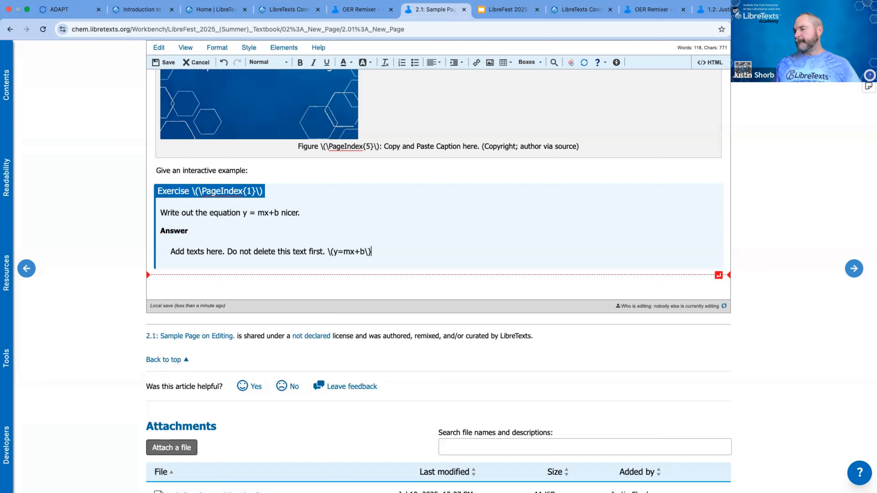
text(with LaTeX)
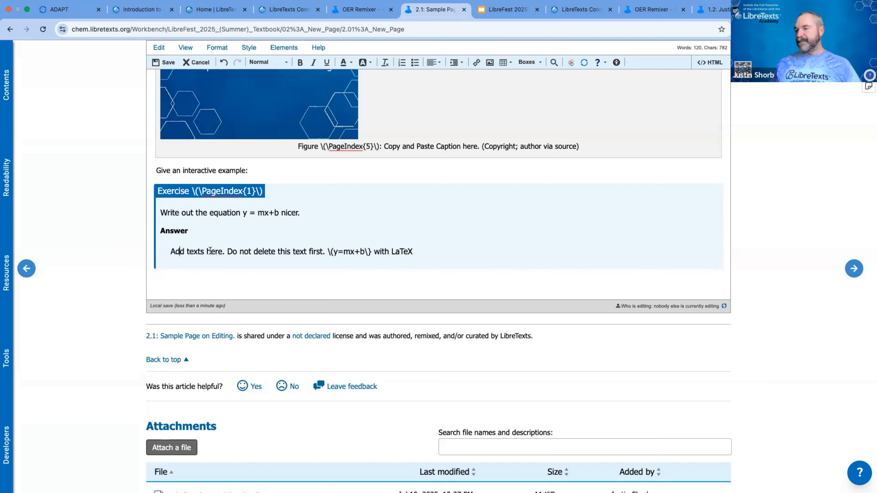
Delete the placeholder "Add texts here. Do not delete this text first." from the exercise answer and save the page.
drag(171, 251, 327, 249)
key(BackSpace)
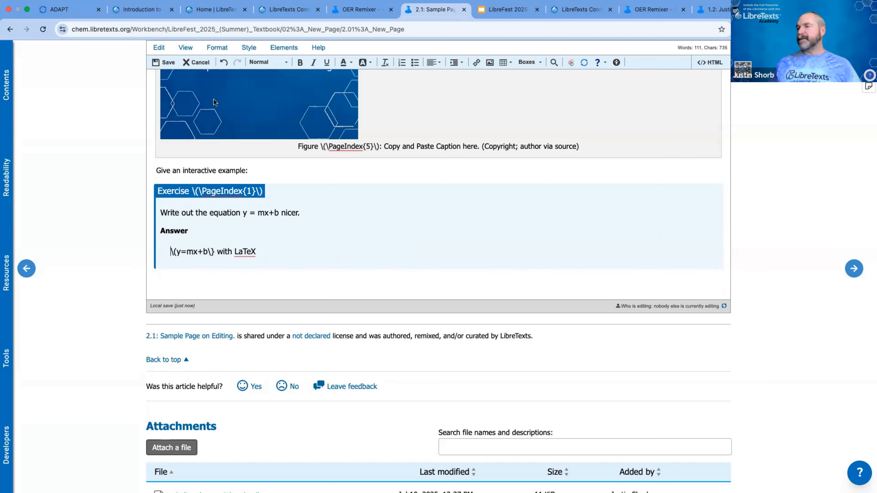
click(168, 66)
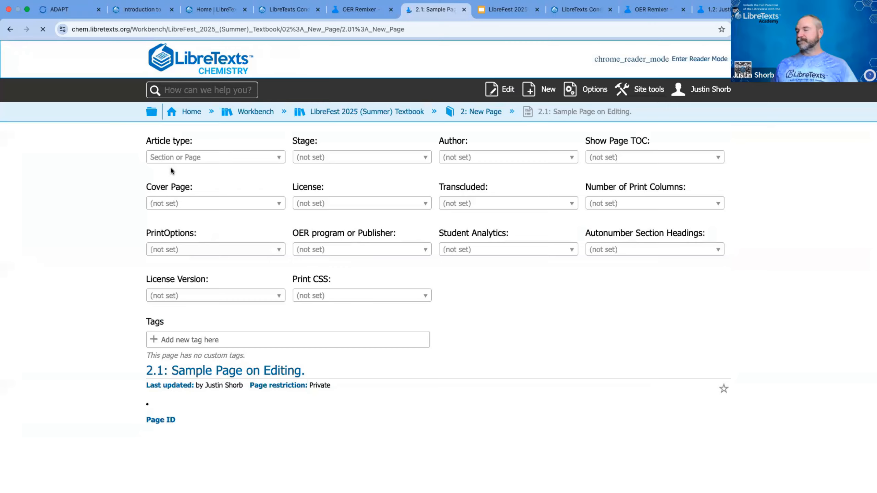
Reveal the exercise answer on the saved page and examine how the equation's closing delimiter is written.
scroll(189, 179, down, 10)
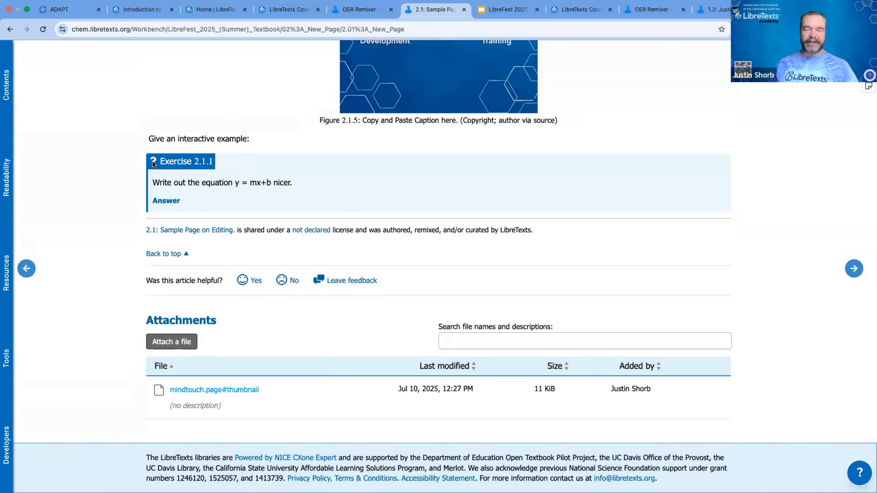
click(169, 202)
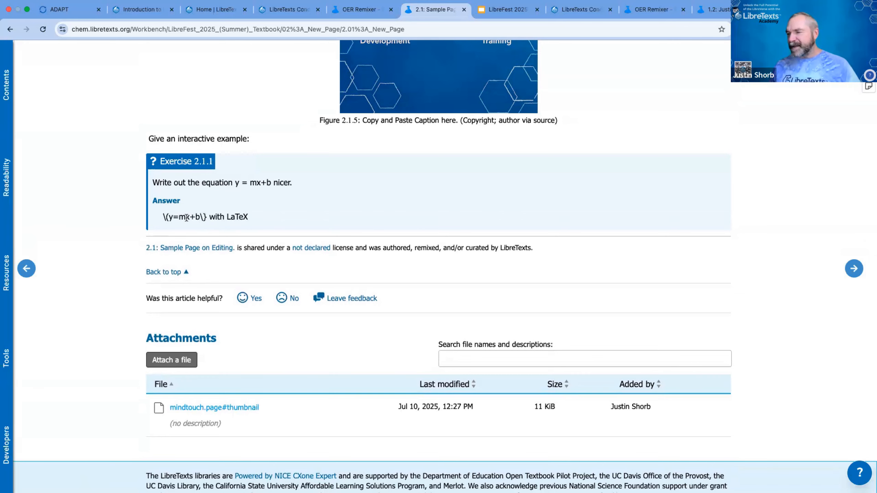
drag(202, 217, 207, 217)
click(219, 215)
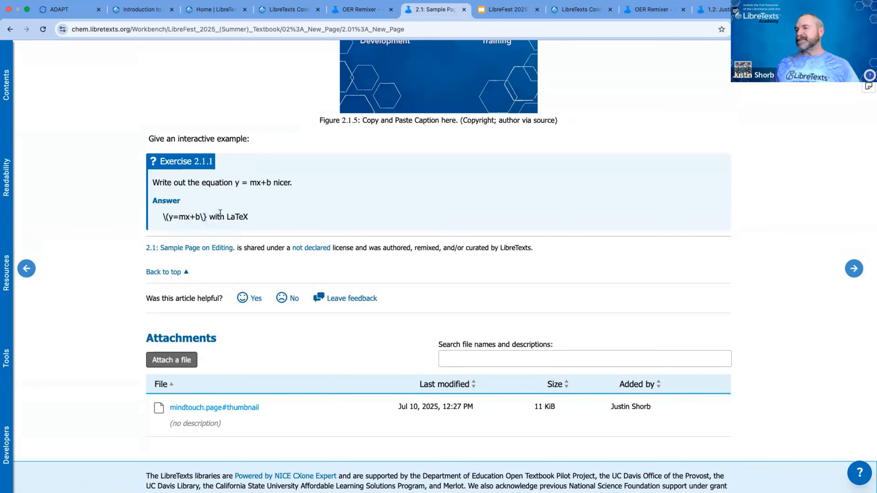
Reopen the page for editing, replace the closing brace of the answer's equation with a parenthesis, and save the page.
scroll(219, 213, up, 15)
click(501, 91)
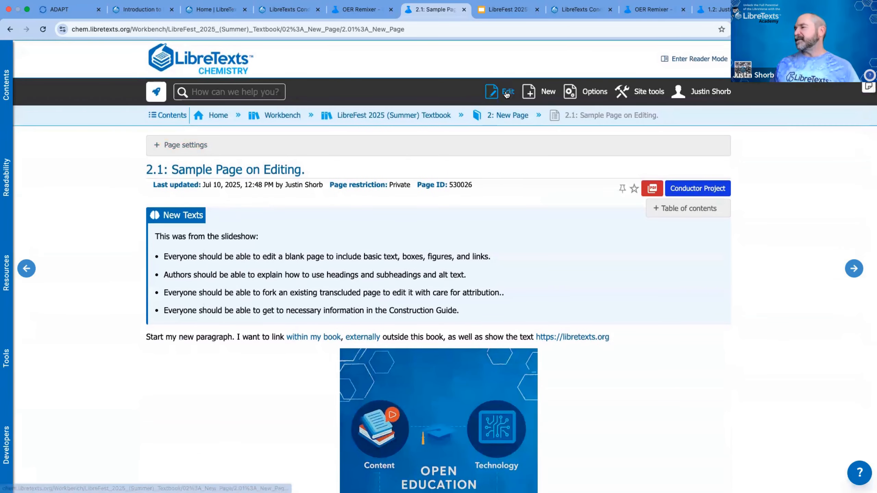
scroll(153, 218, down, 10)
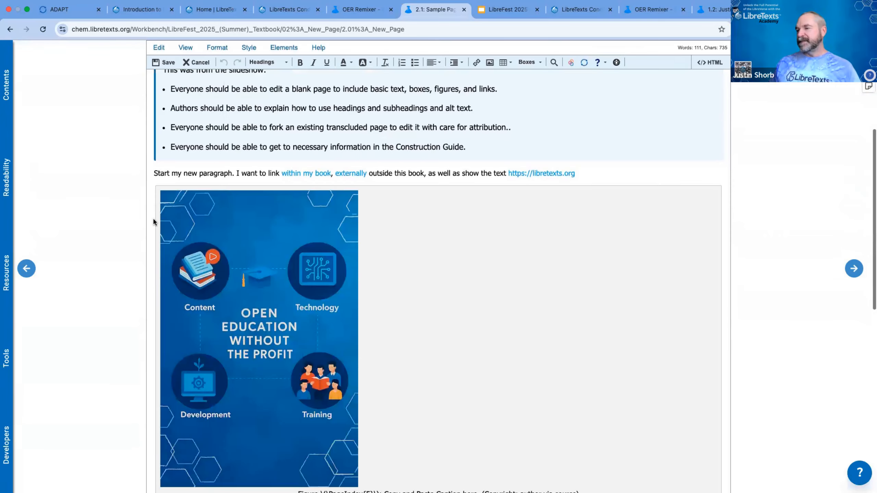
click(217, 240)
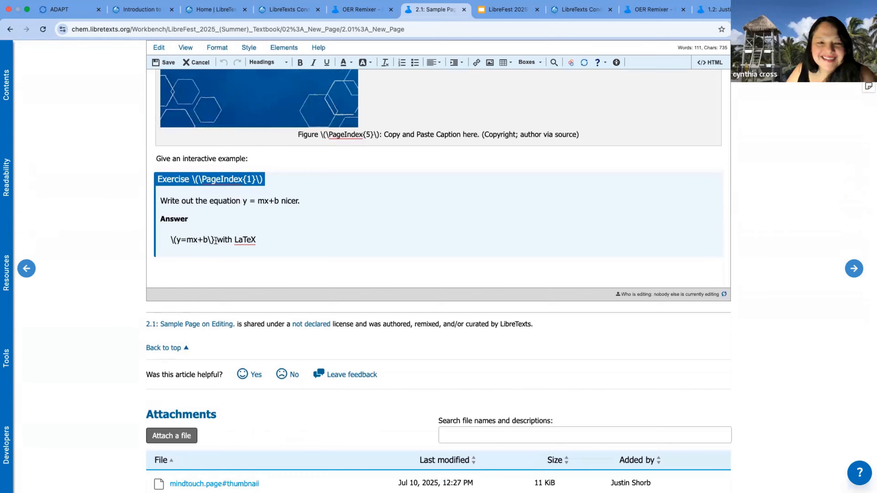
key(BackSpace)
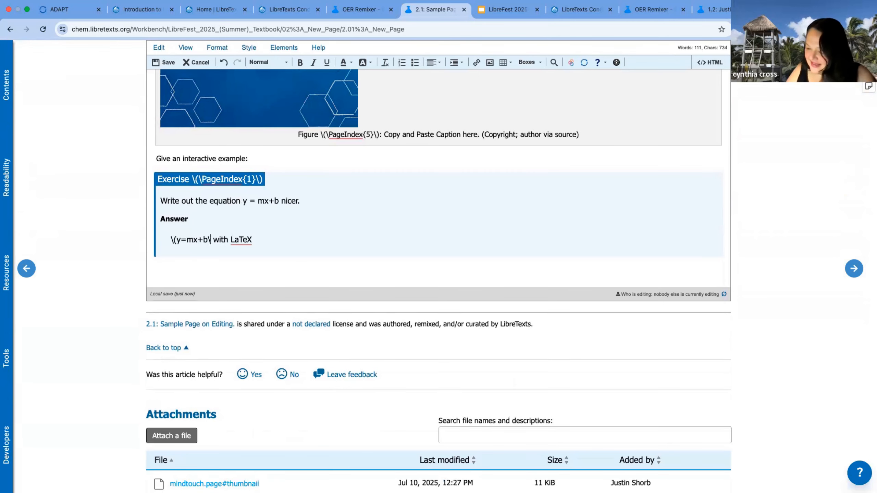
click(164, 63)
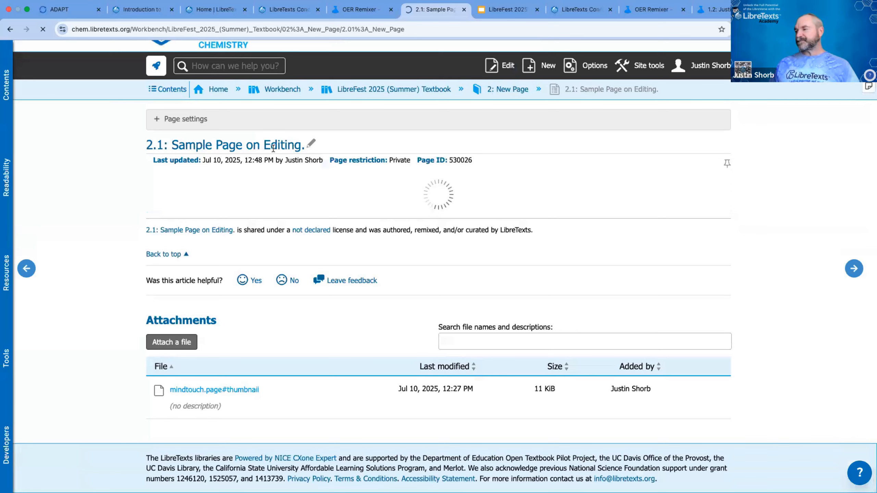
Reveal the answer of Exercise 2.1.1 on the saved page to check how the equation renders.
scroll(277, 156, down, 2)
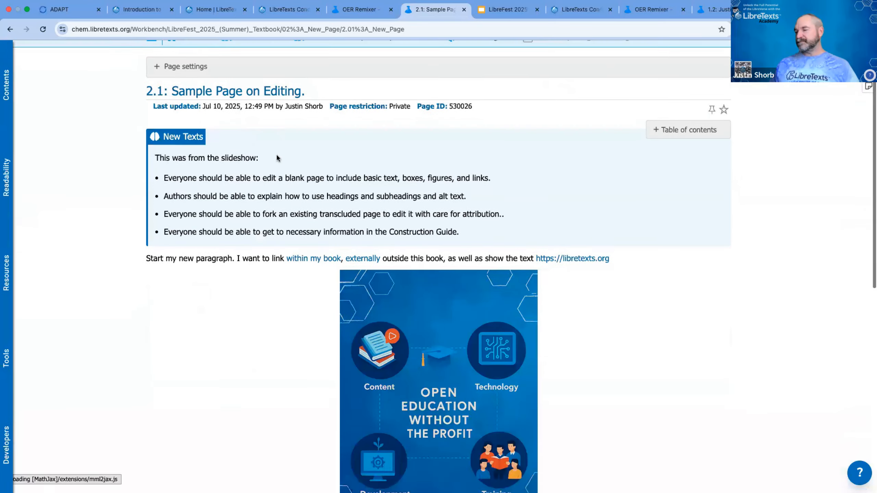
scroll(277, 155, down, 10)
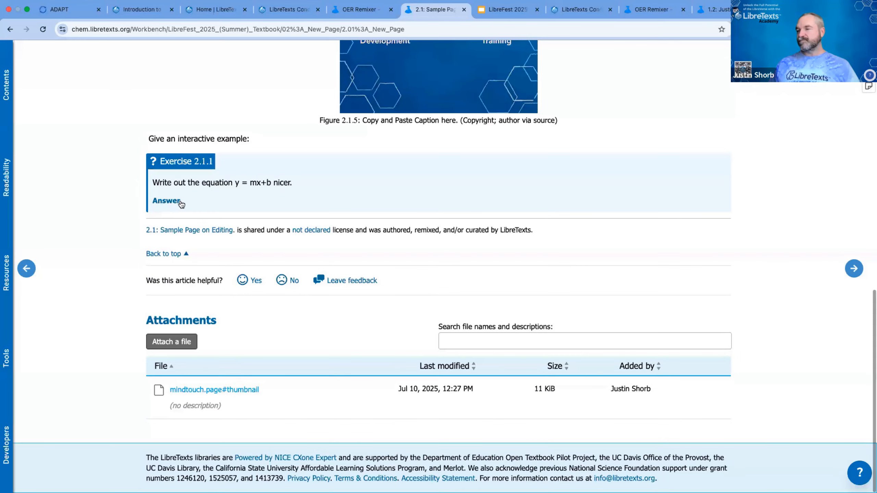
click(181, 202)
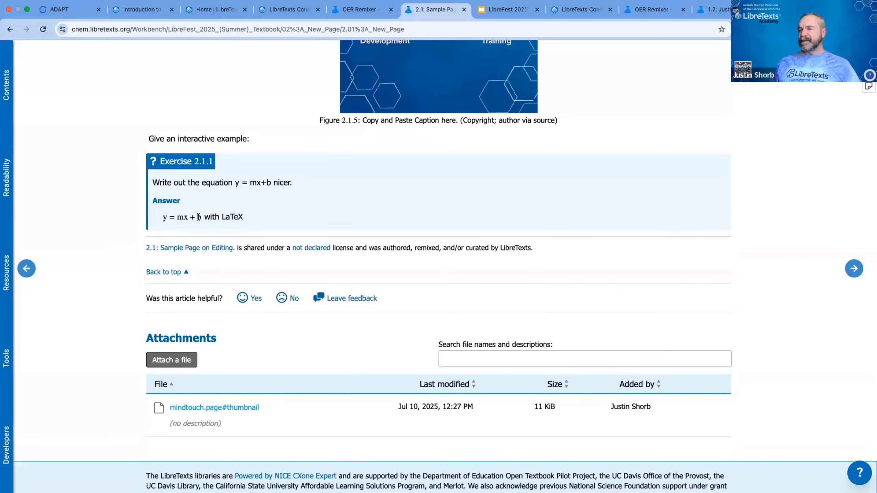
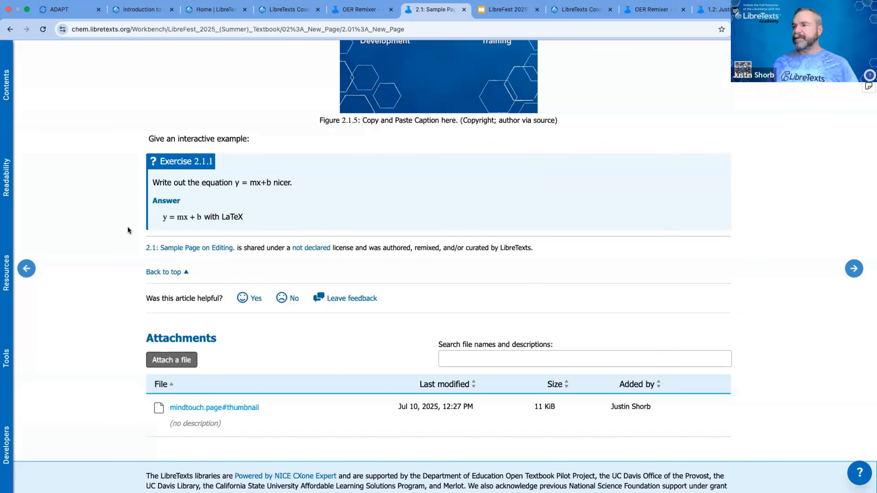
Search the web for "latexit" in a new browser tab, view the LaTeXiT home page, and return to the sample page.
key(super+t)
text(latexit)
key(Return)
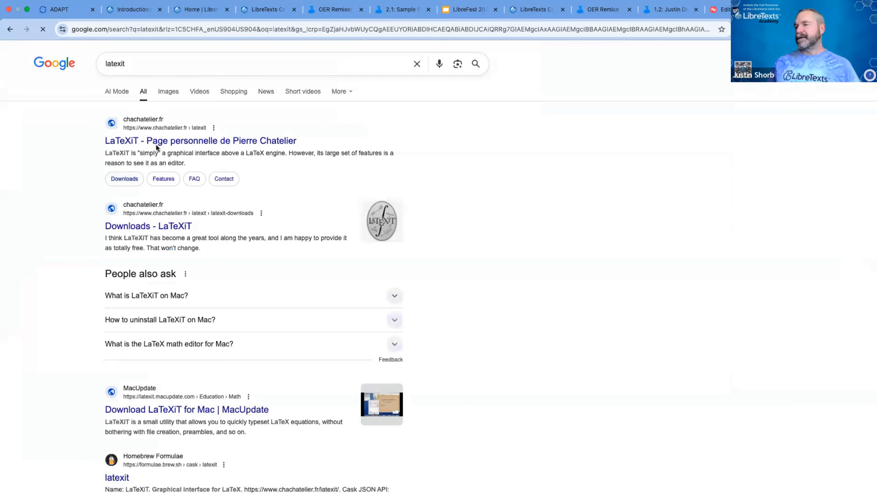
click(188, 143)
click(183, 31)
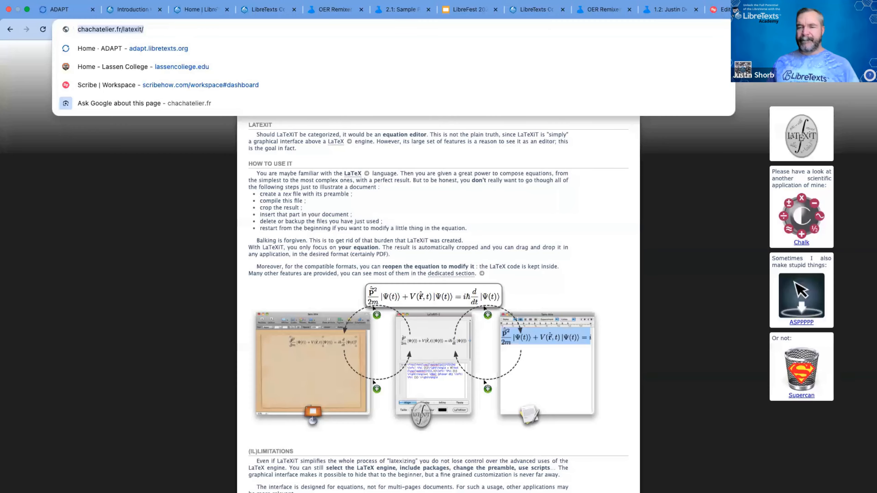
key(super+Tab)
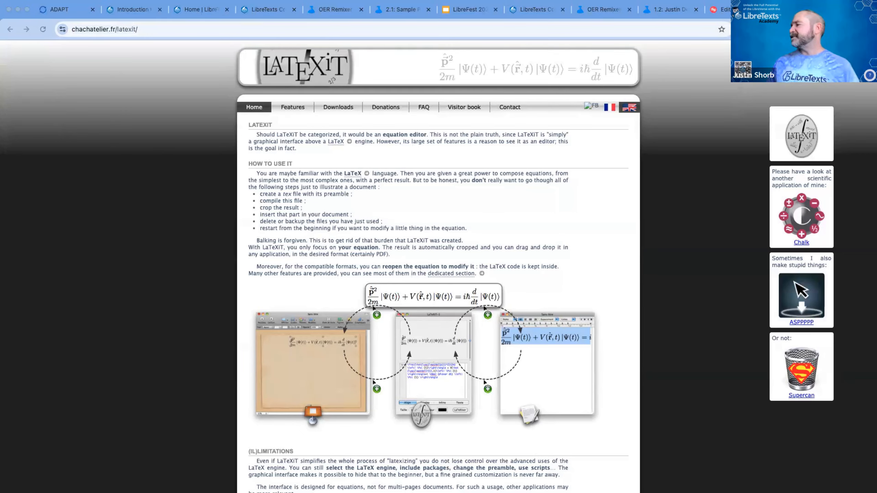
click(830, 10)
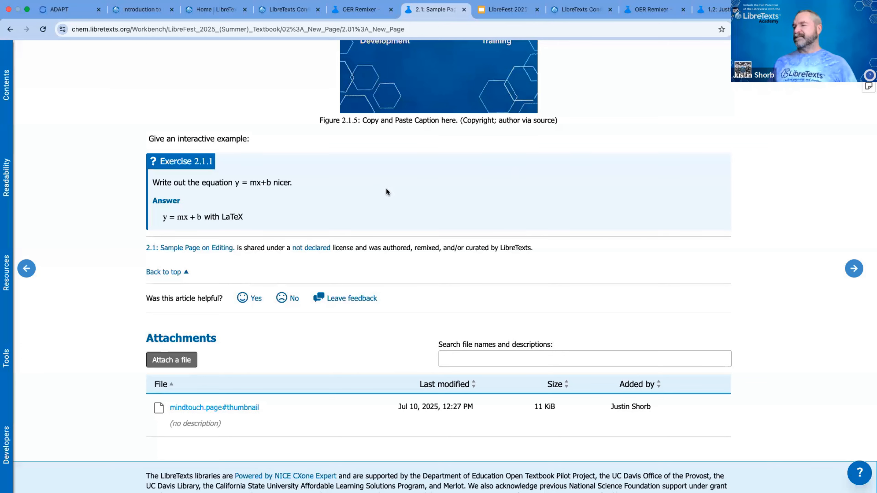
Hide the exercise answer, look up "mathpix" and its Image to LaTeX page in a new browser tab, and return to the sample page.
click(169, 203)
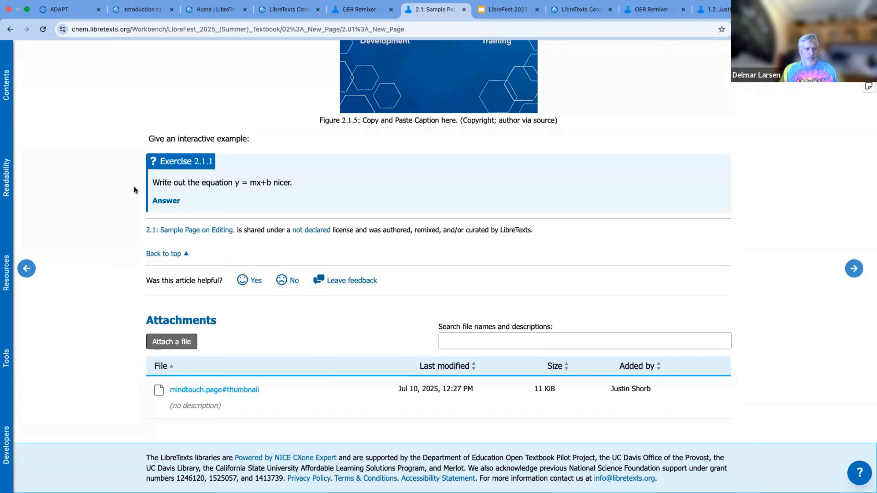
key(ctrl+t)
text(math)
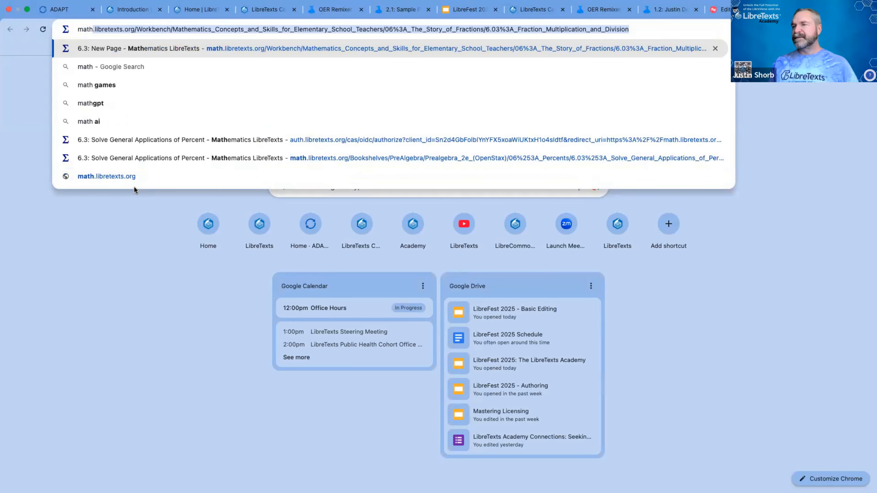
text(pix)
key(Return)
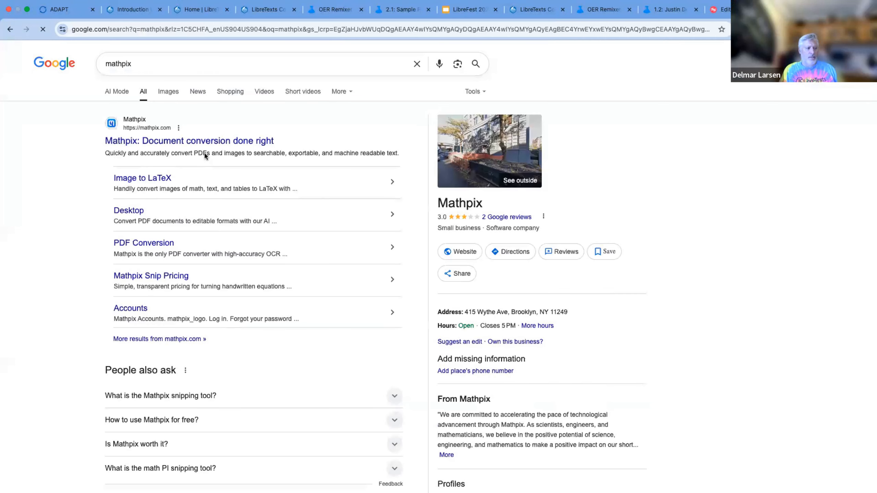
click(152, 183)
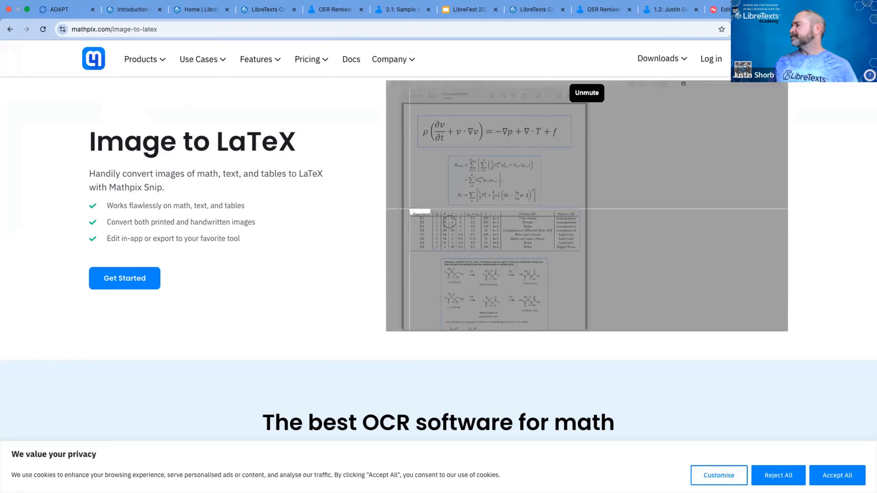
key(super+w)
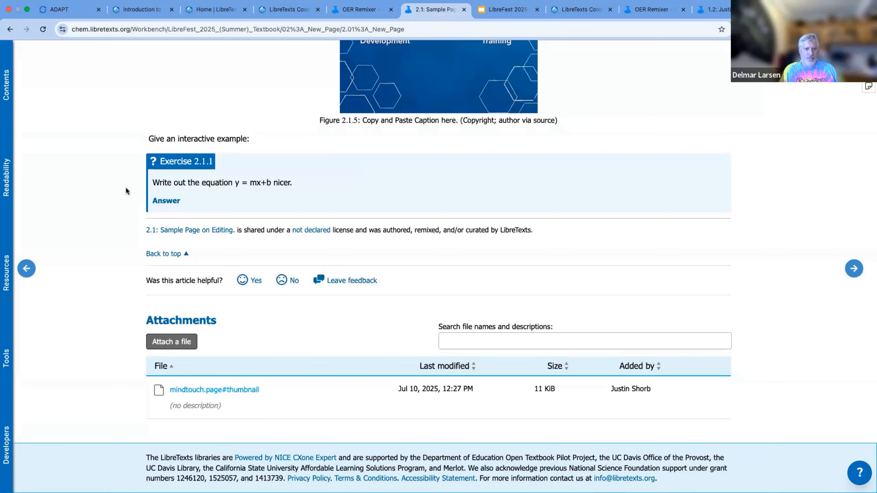
Toggle the answer of Exercise 2.1.1 open and closed to demonstrate its behaviour, leaving the answer shown.
click(167, 201)
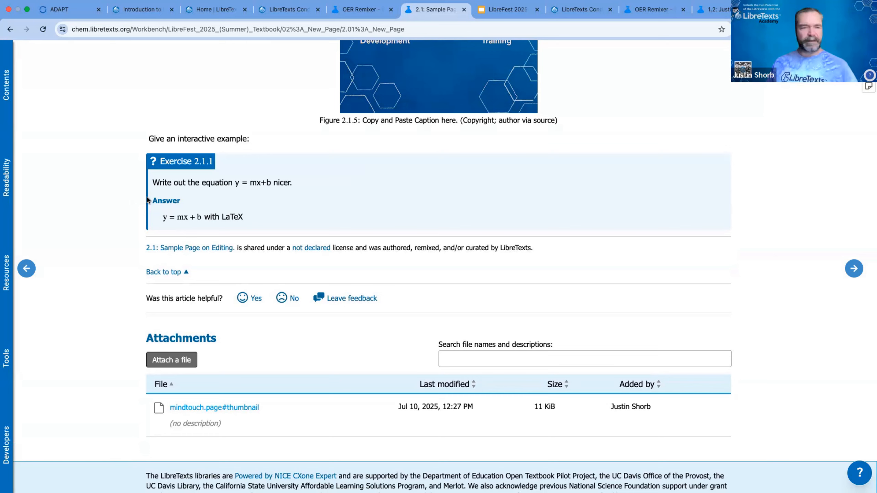
click(175, 203)
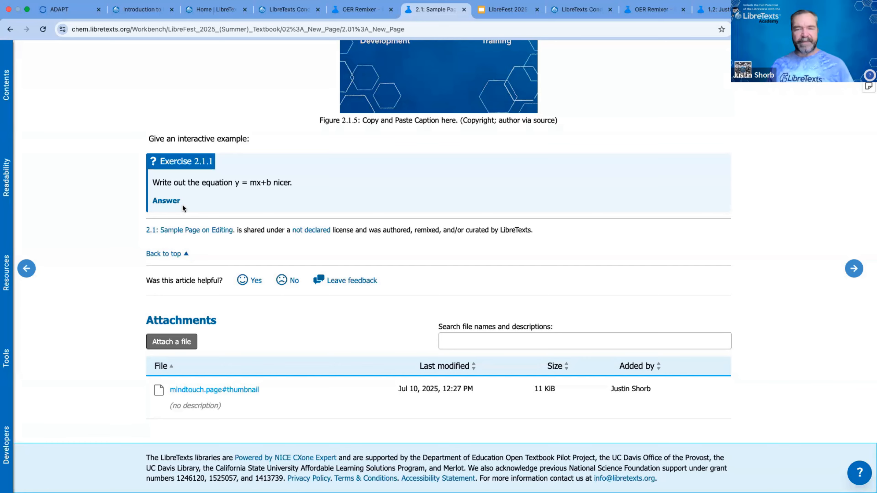
scroll(173, 207, up, 10)
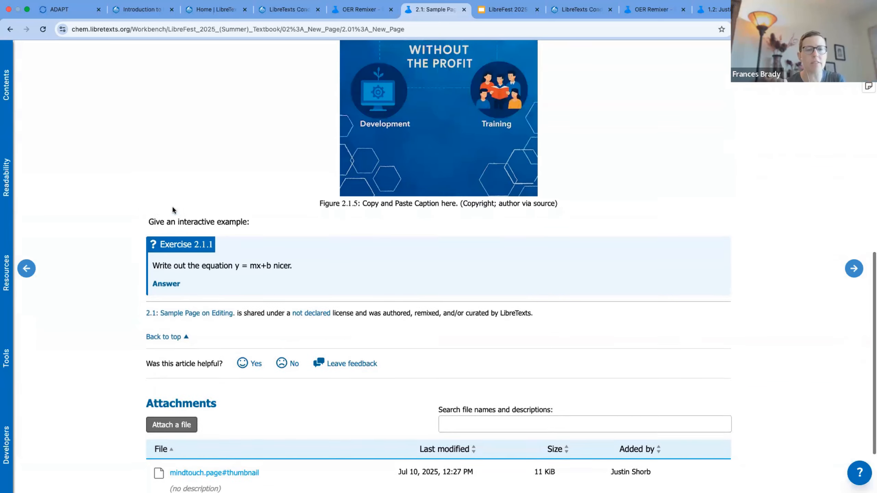
scroll(173, 210, down, 8)
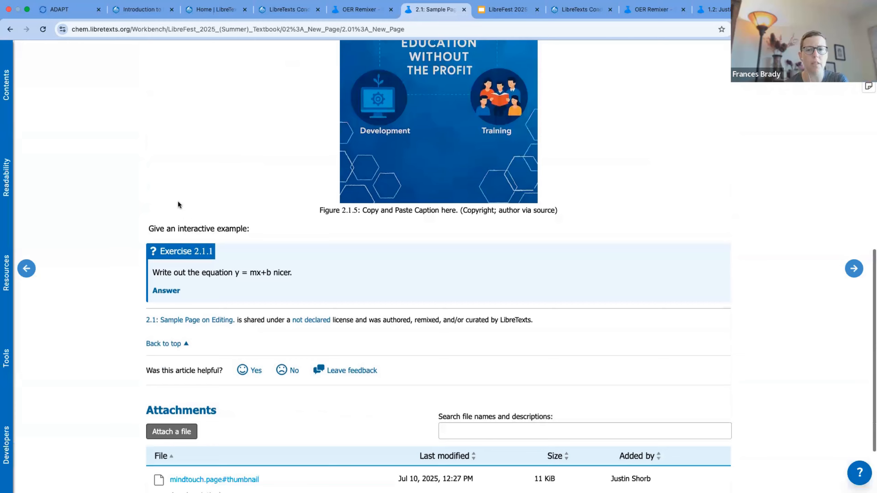
scroll(180, 218, down, 1)
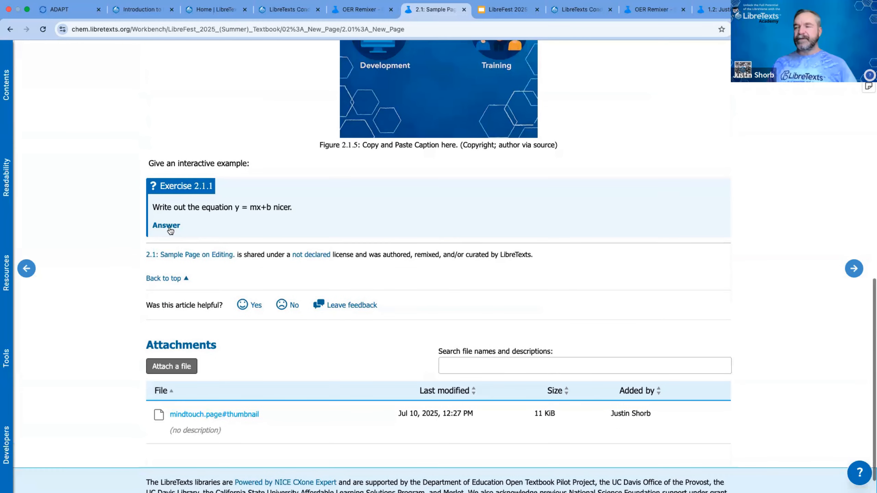
click(162, 225)
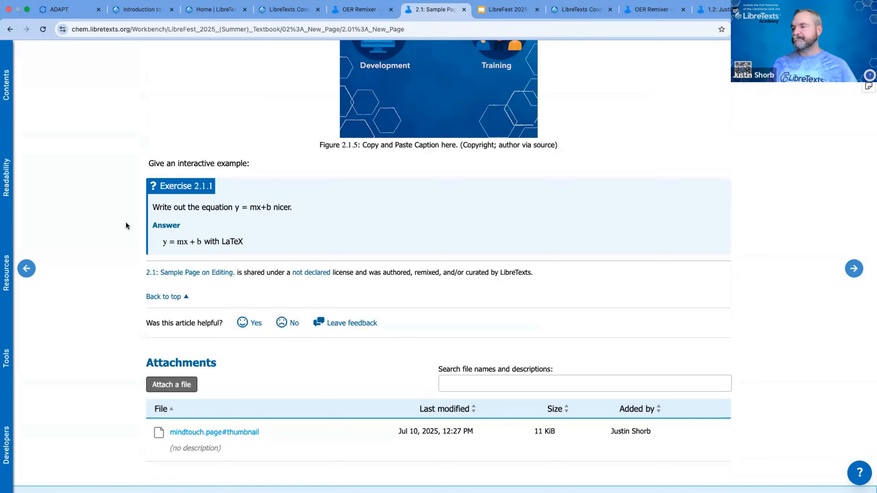
Open the PDF options for the sample page.
scroll(126, 226, up, 12)
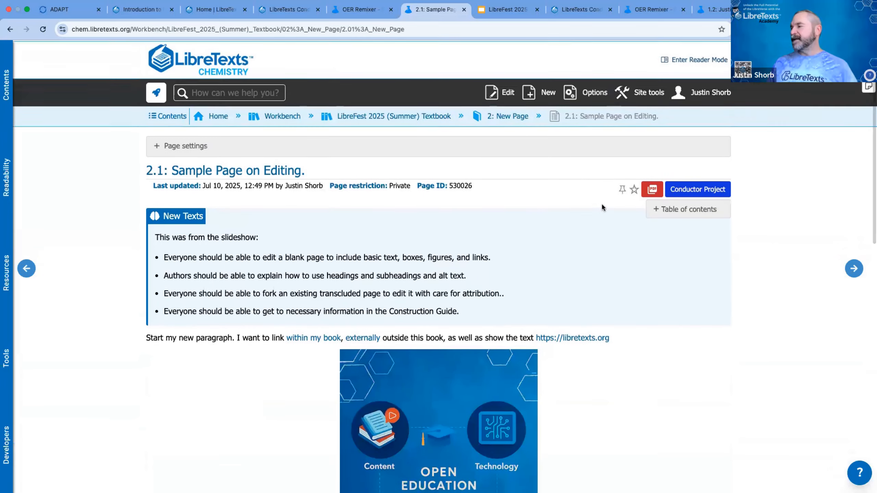
click(652, 190)
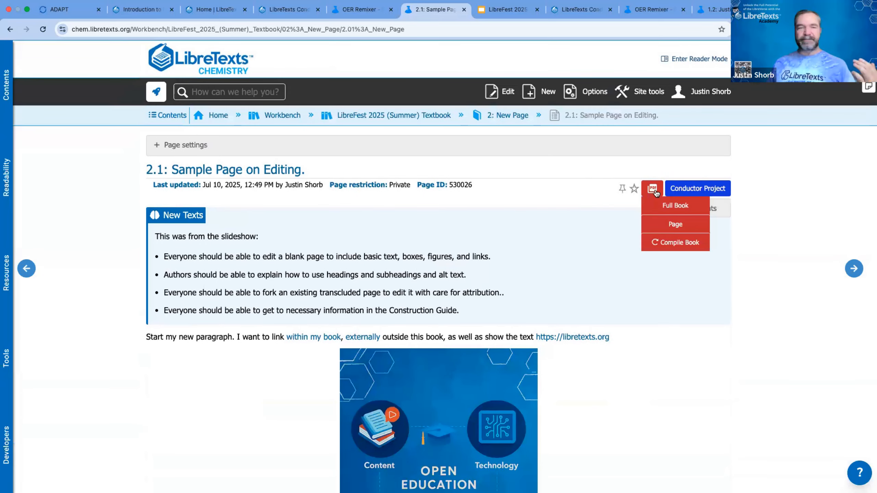
Open the PDF version of the sample page in a new browser tab, close that tab and return to the sample page.
click(668, 223)
click(652, 189)
click(669, 225)
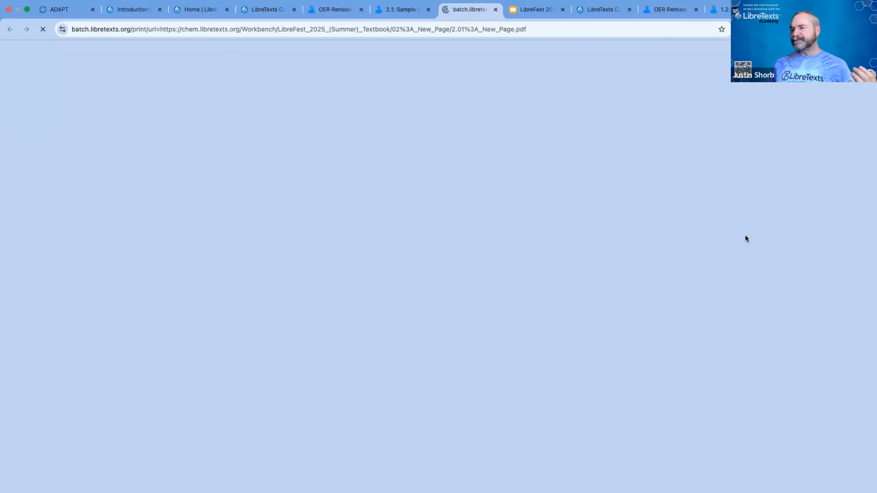
click(495, 9)
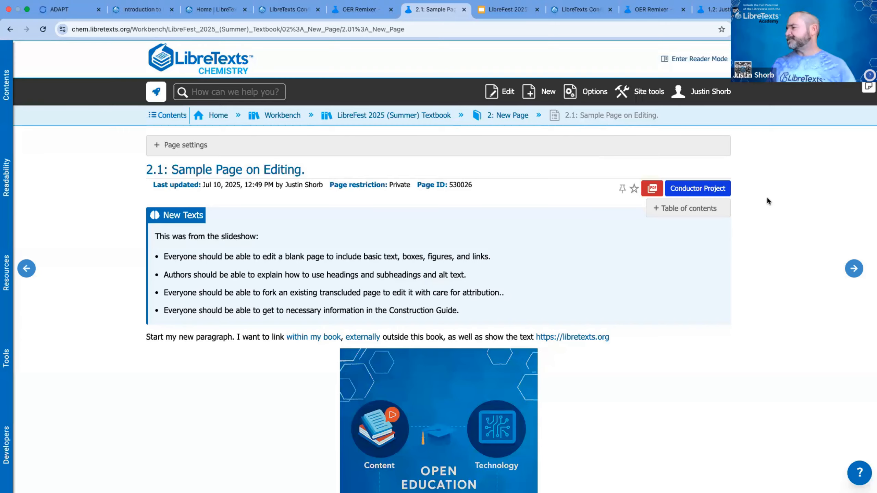
Open the sample page for editing and add an empty paragraph below the exercise box.
scroll(767, 199, down, 2)
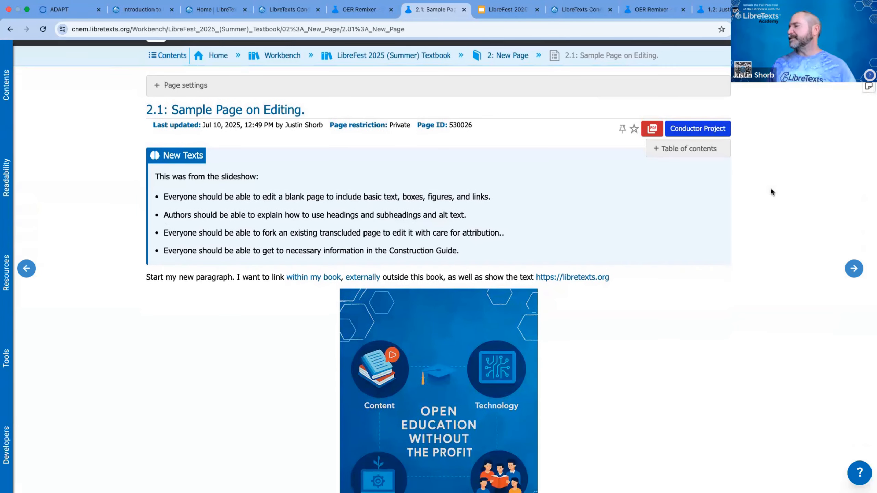
scroll(761, 194, down, 3)
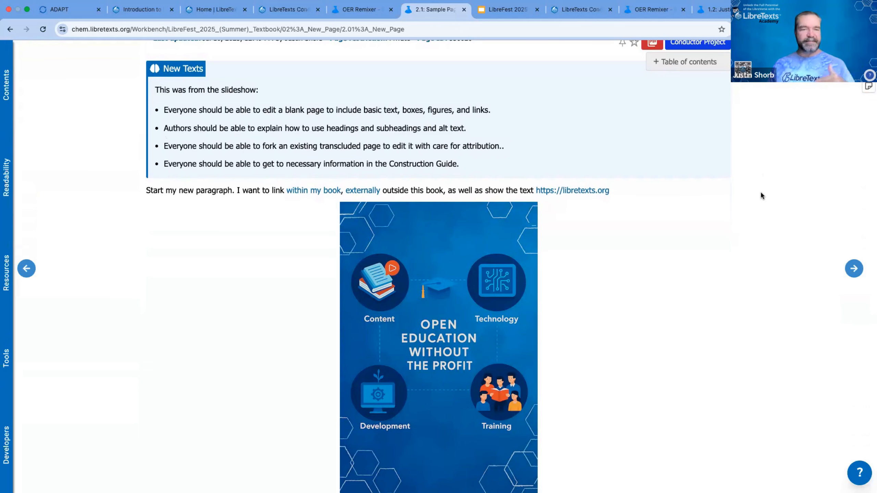
scroll(761, 194, down, 3)
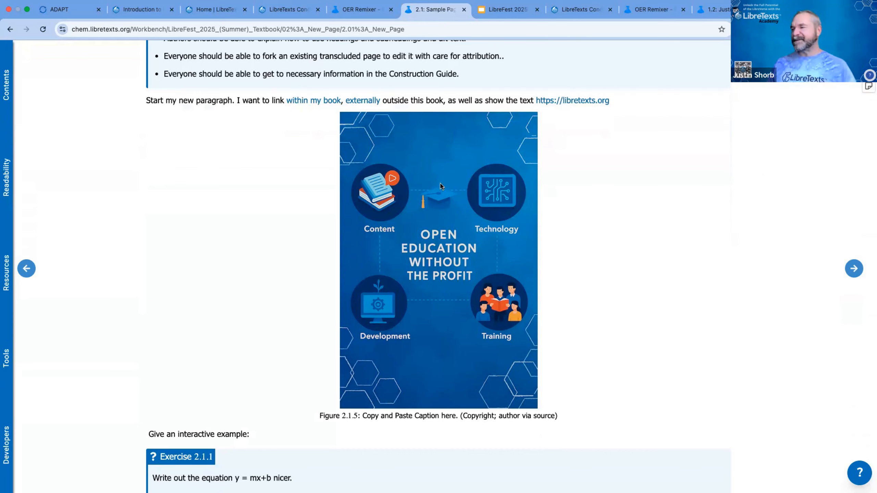
scroll(182, 182, up, 7)
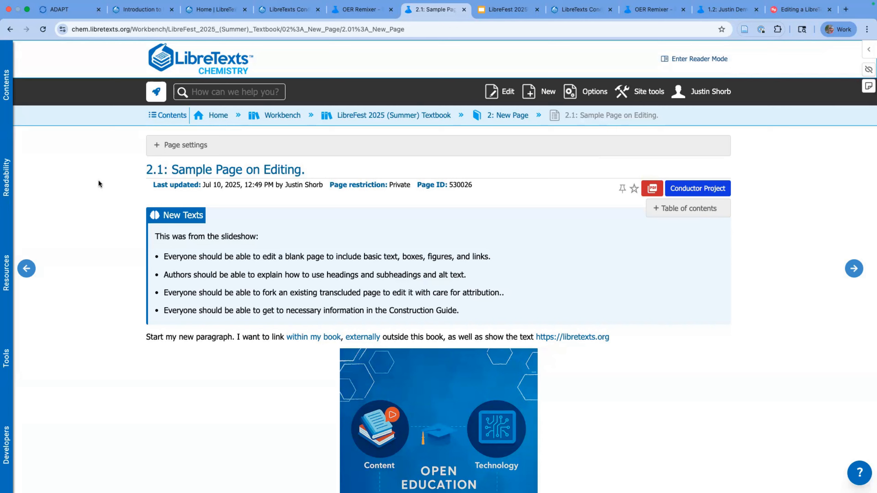
scroll(100, 182, down, 6)
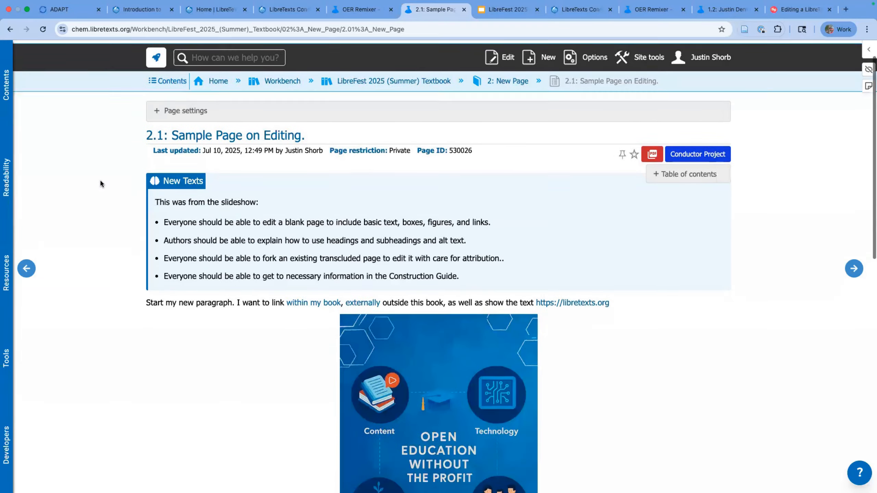
scroll(337, 190, up, 6)
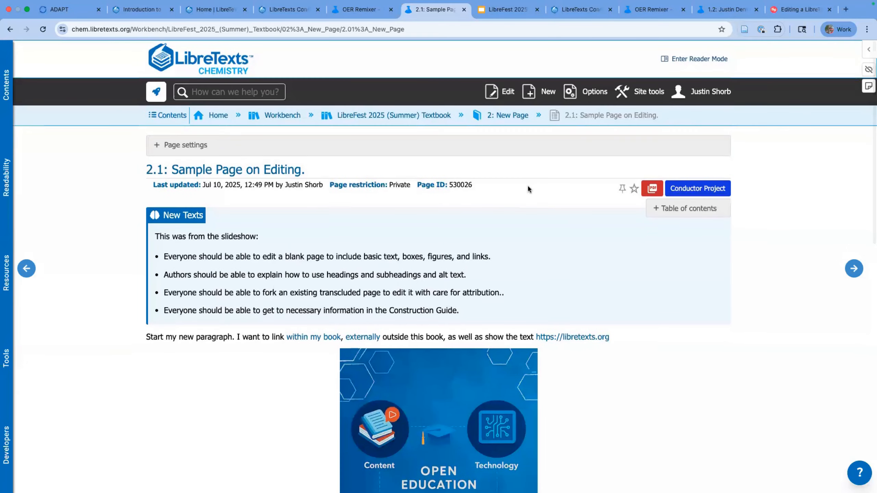
click(506, 92)
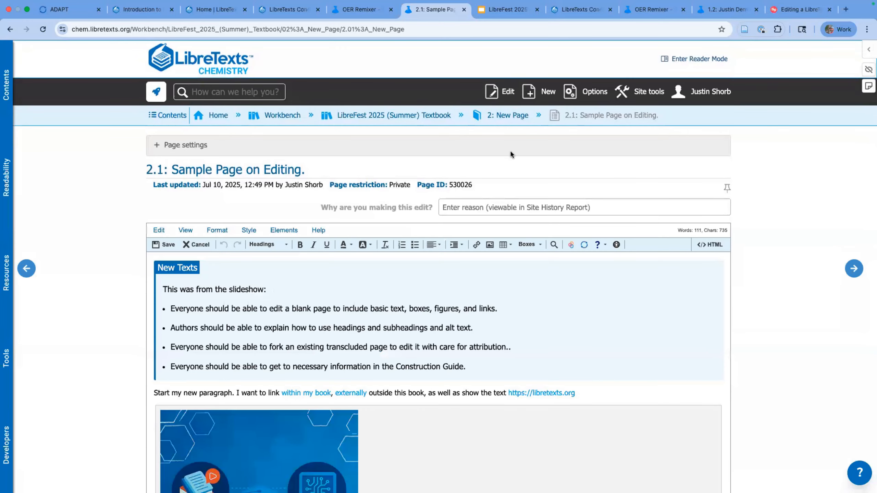
scroll(511, 154, down, 10)
scroll(525, 183, down, 3)
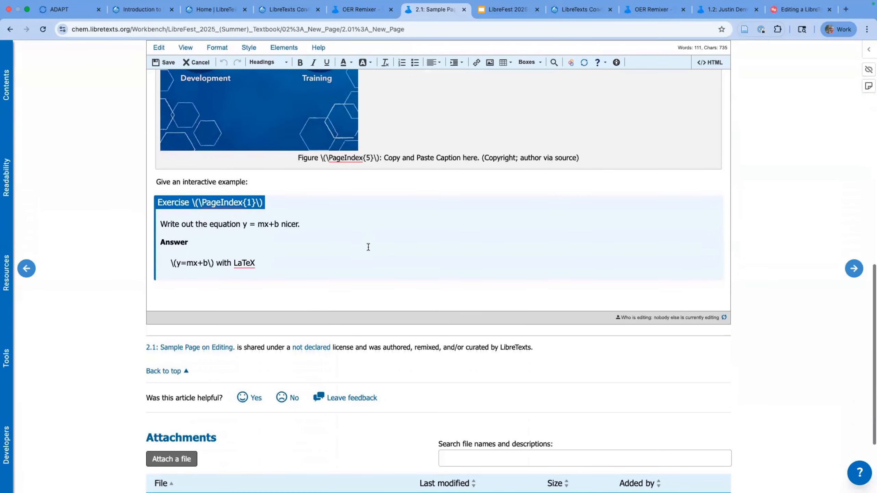
click(719, 287)
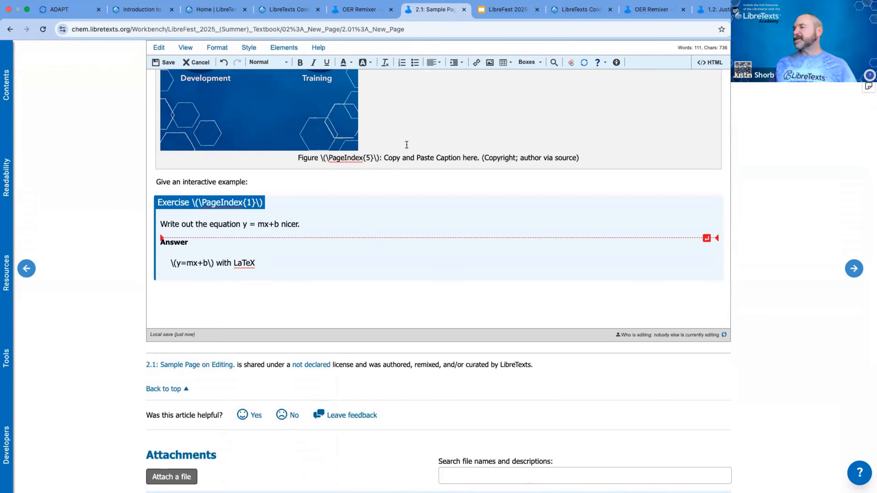
click(528, 63)
scroll(538, 116, down, 5)
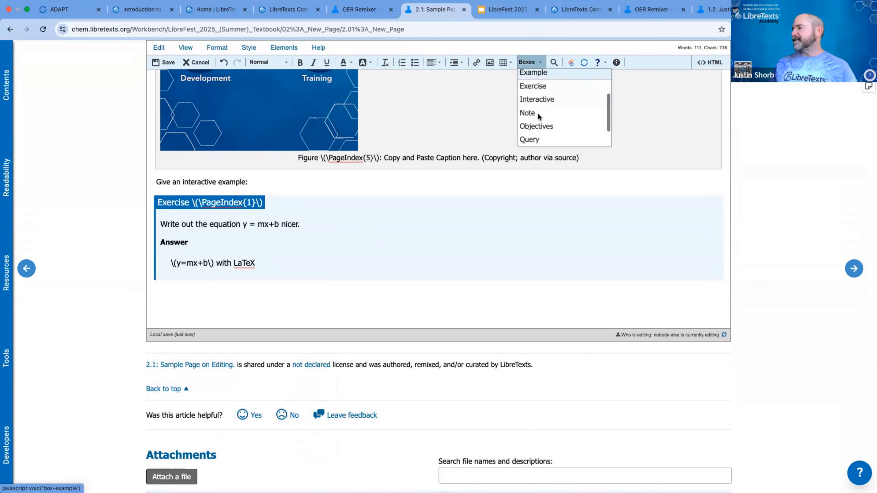
scroll(537, 117, up, 6)
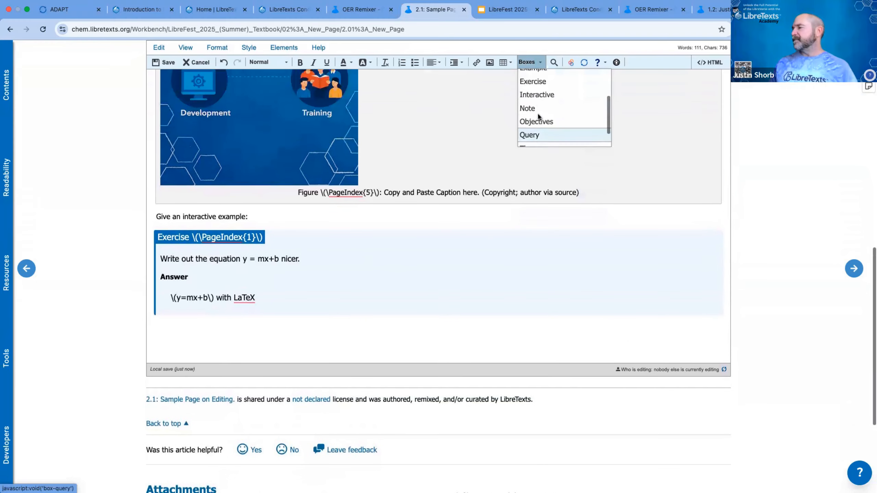
Insert the Template:Video Block template below the exercise box.
click(284, 48)
click(301, 189)
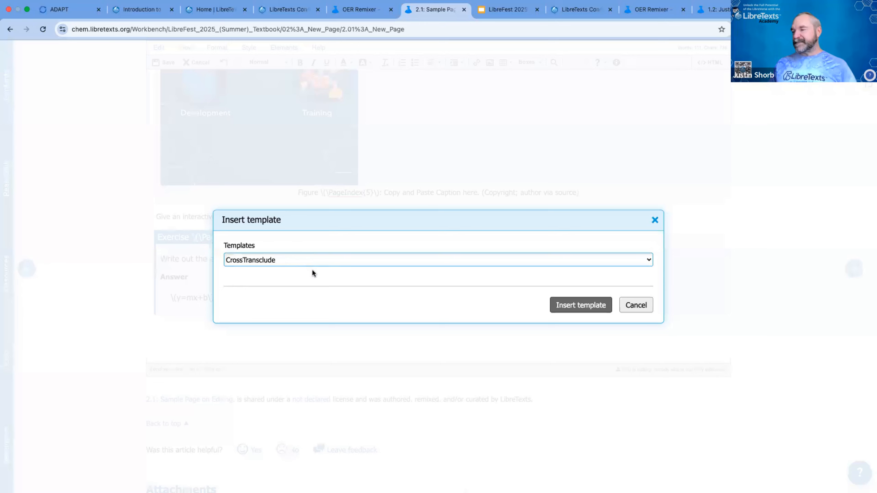
click(294, 259)
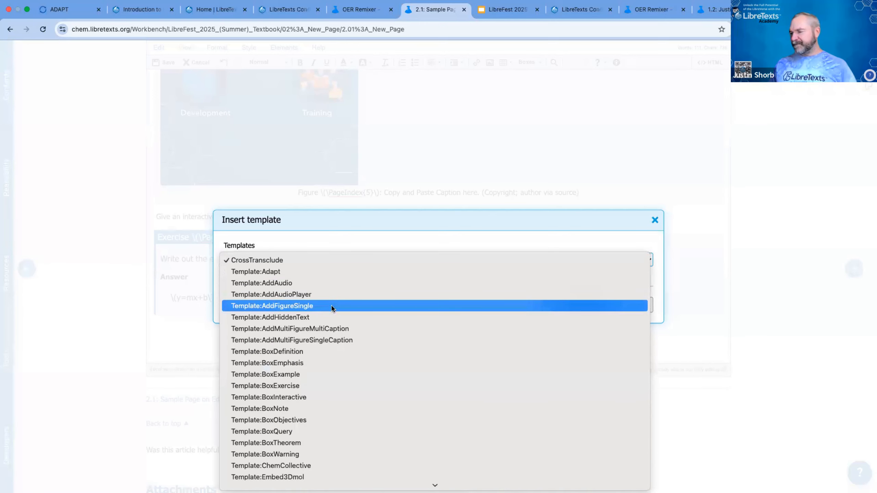
scroll(331, 308, down, 3)
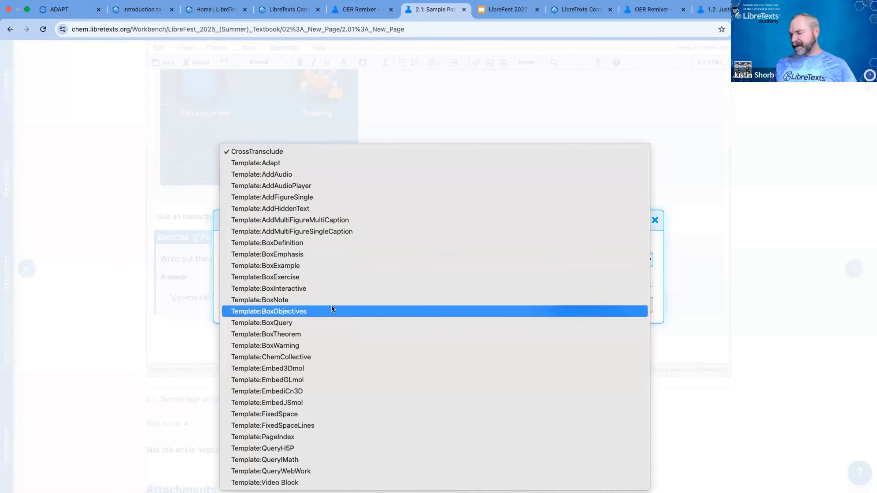
click(311, 483)
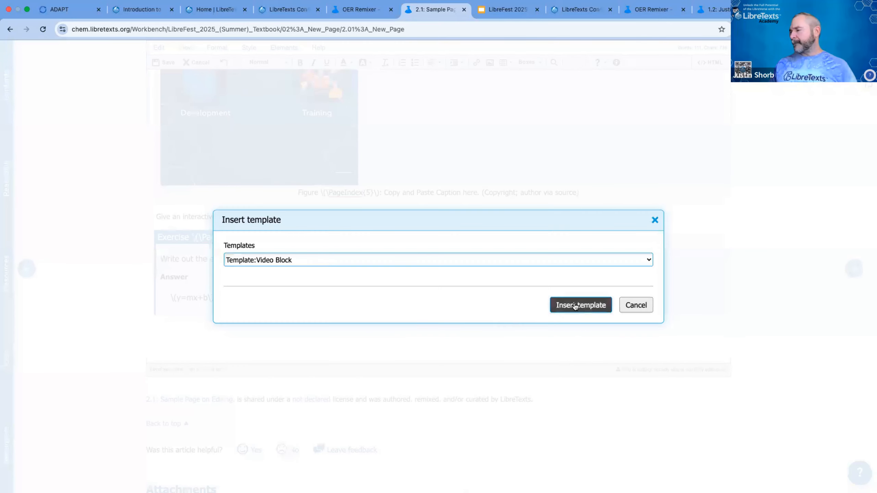
click(580, 304)
scroll(553, 317, down, 5)
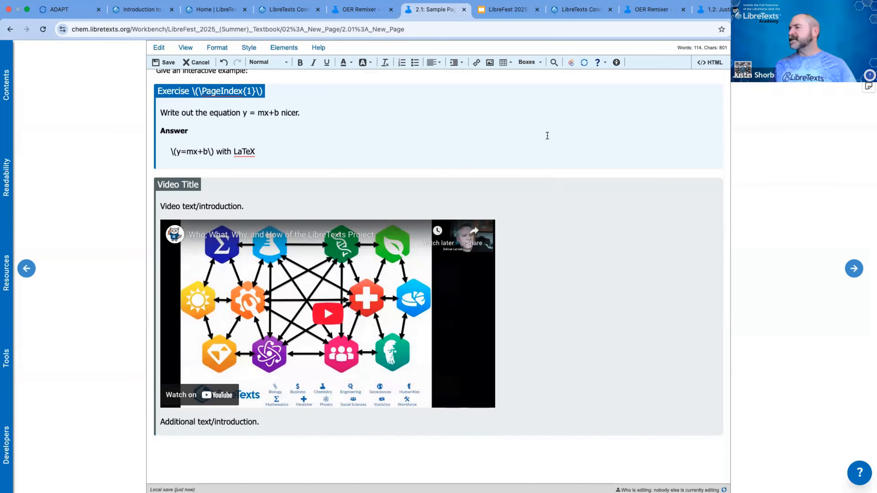
Examine the new video block's introduction text, embedded YouTube video and additional text, ending with the video selected.
click(529, 62)
click(364, 125)
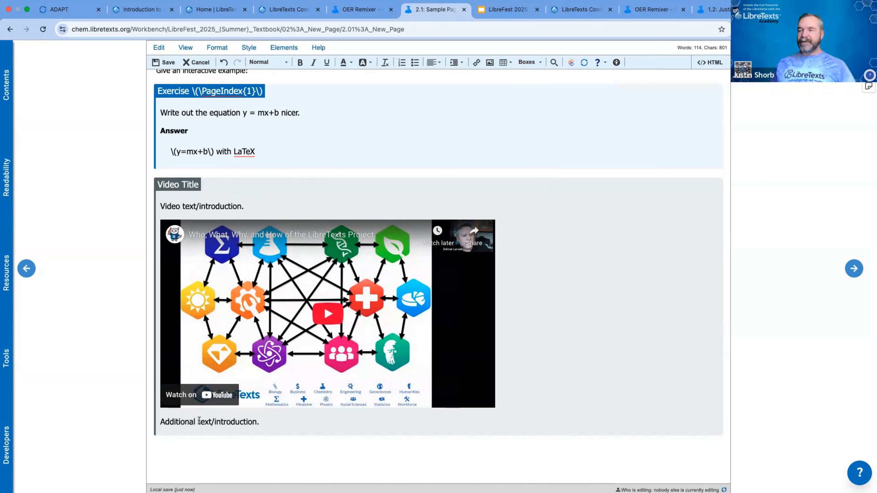
click(520, 324)
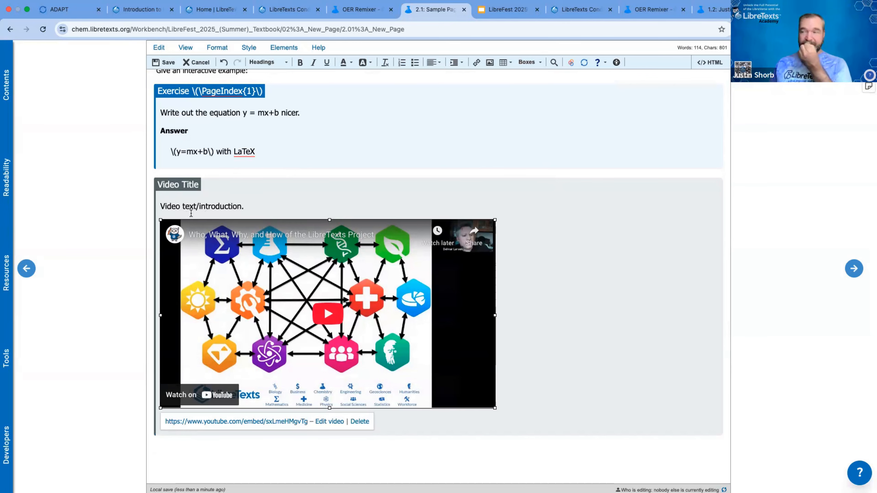
click(170, 206)
drag(170, 206, 221, 207)
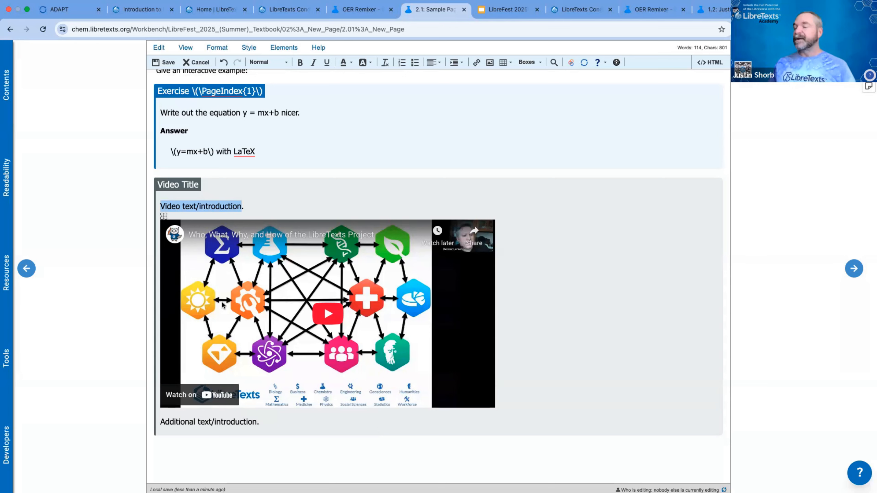
scroll(230, 386, down, 1)
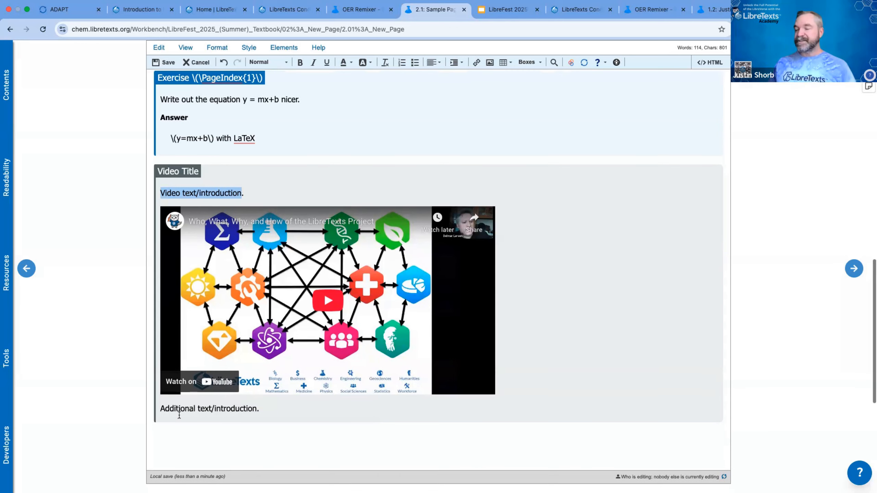
drag(179, 409, 247, 408)
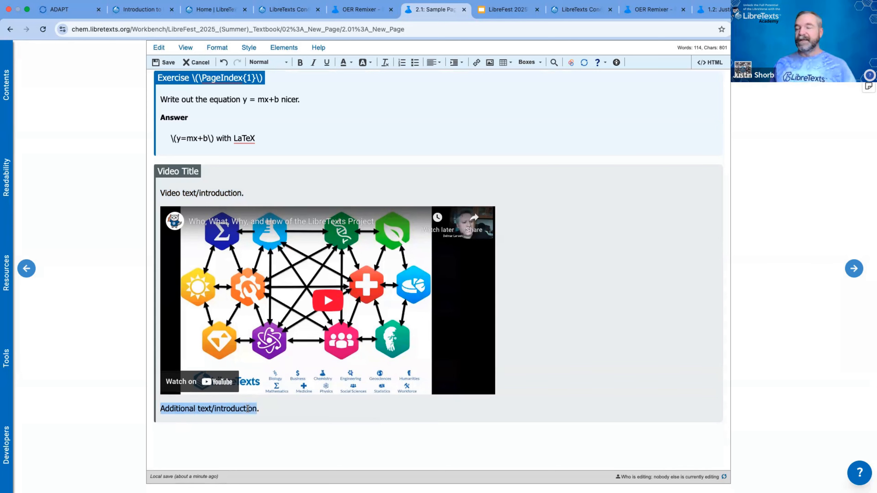
click(273, 409)
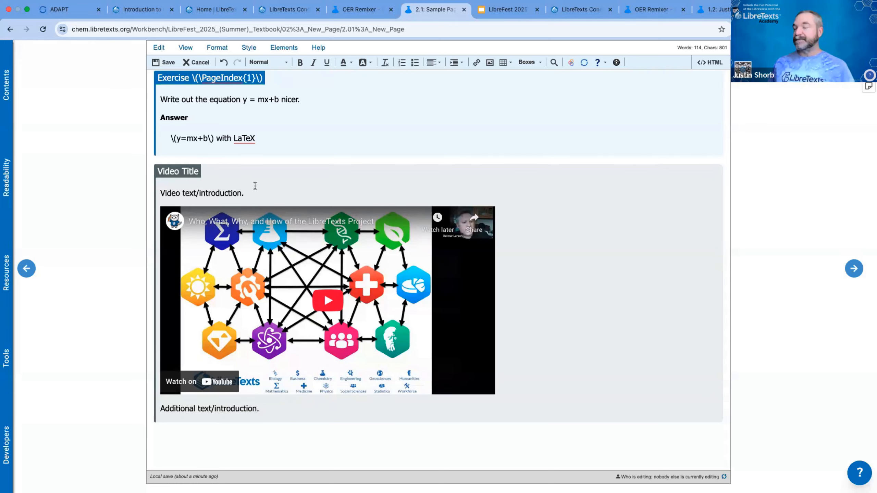
scroll(256, 204, up, 2)
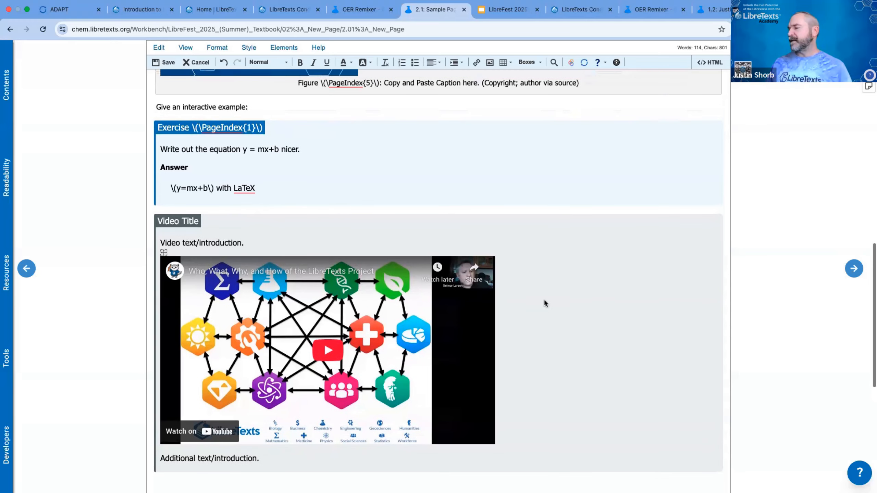
click(539, 312)
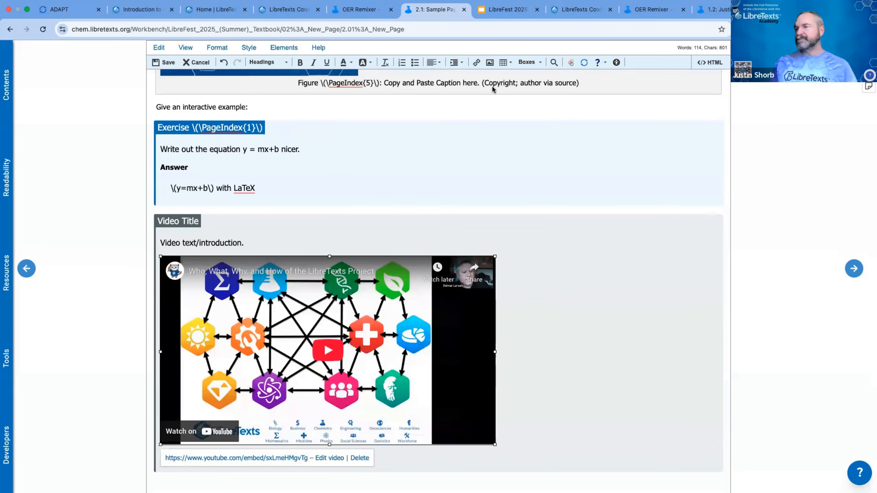
Open the LibreTexts YouTube channel in a new browser tab, browse its playlists and show its list of videos.
key(super+t)
text(youtube)
key(Return)
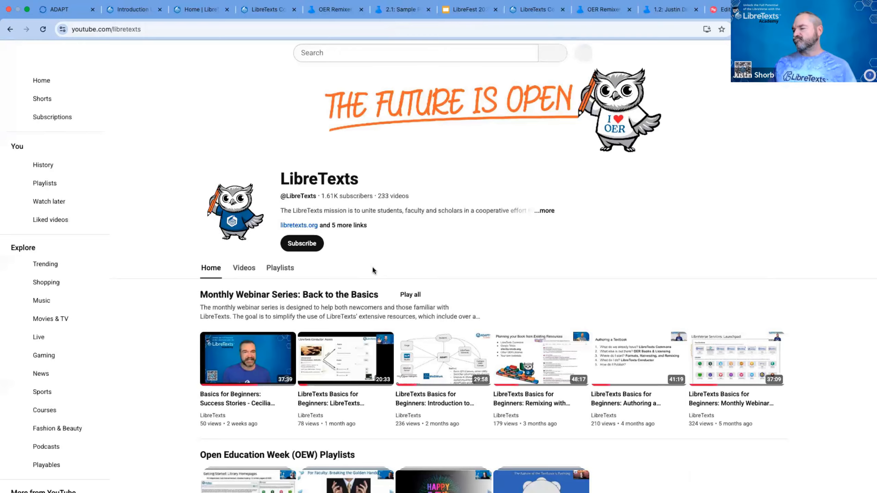
scroll(372, 266, down, 3)
scroll(370, 284, down, 3)
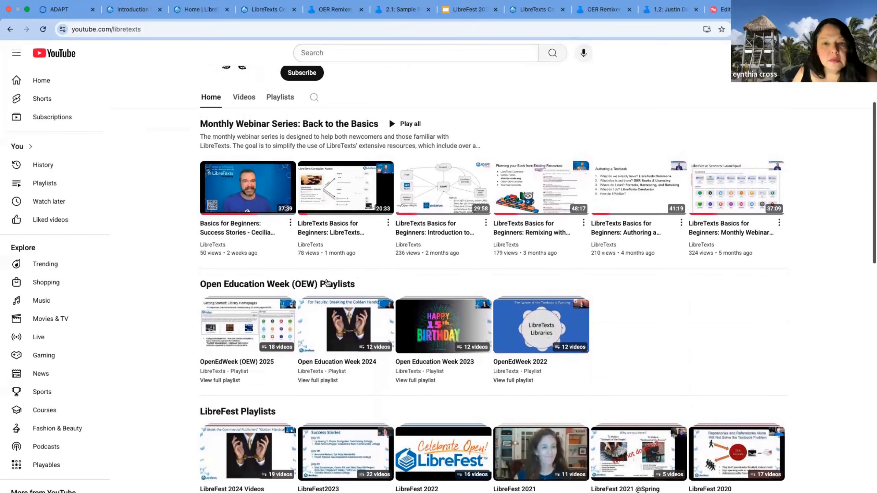
scroll(352, 380, down, 4)
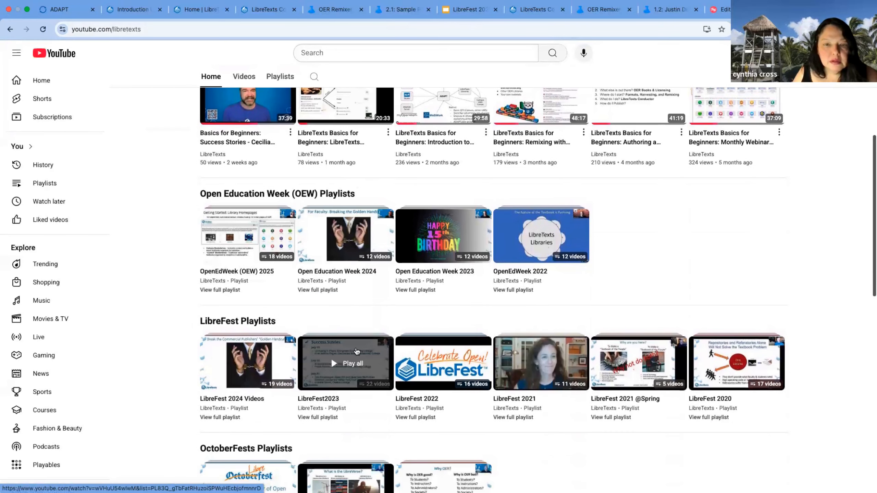
scroll(284, 300, up, 8)
click(246, 268)
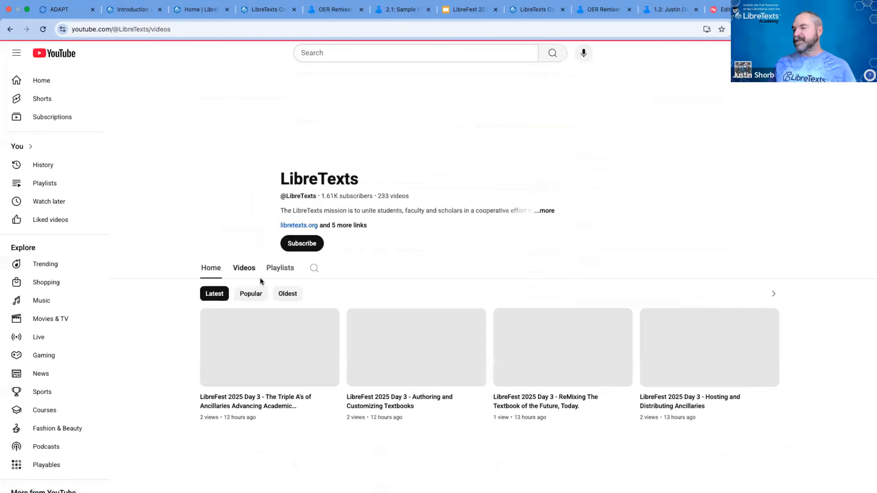
Open the video "LibreFest 2025 Day 3 - ReMixing The Textbook of the Future, Today.", copy its web address and pause playback.
scroll(262, 279, down, 3)
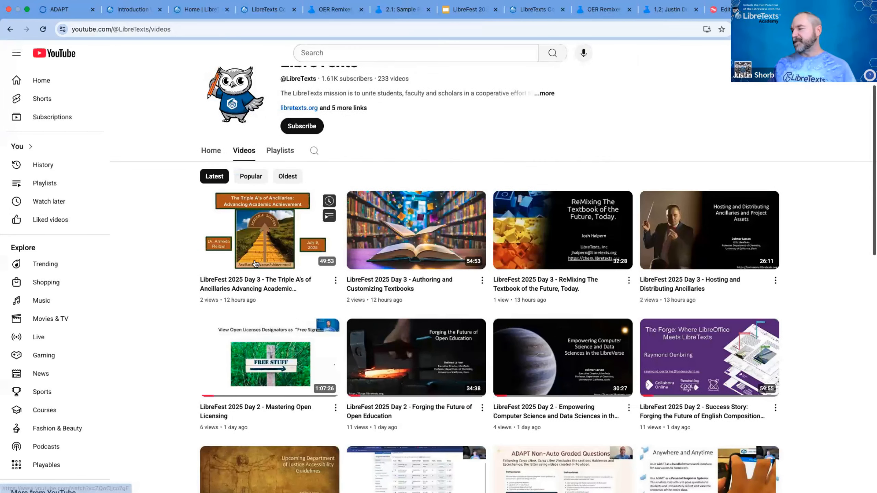
scroll(274, 275, down, 1)
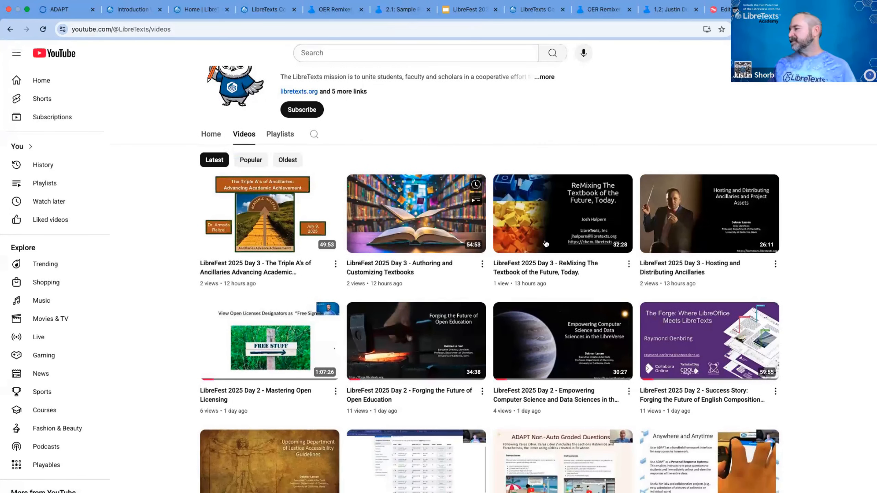
click(568, 234)
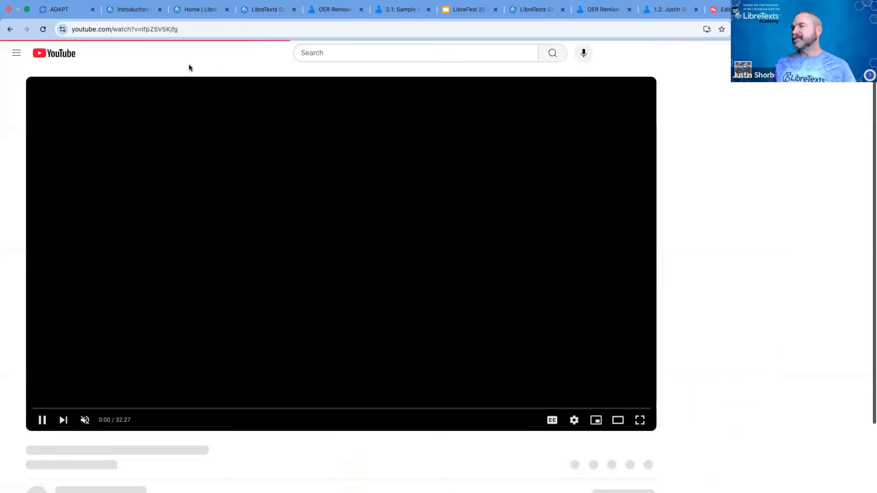
click(174, 29)
key(super+c)
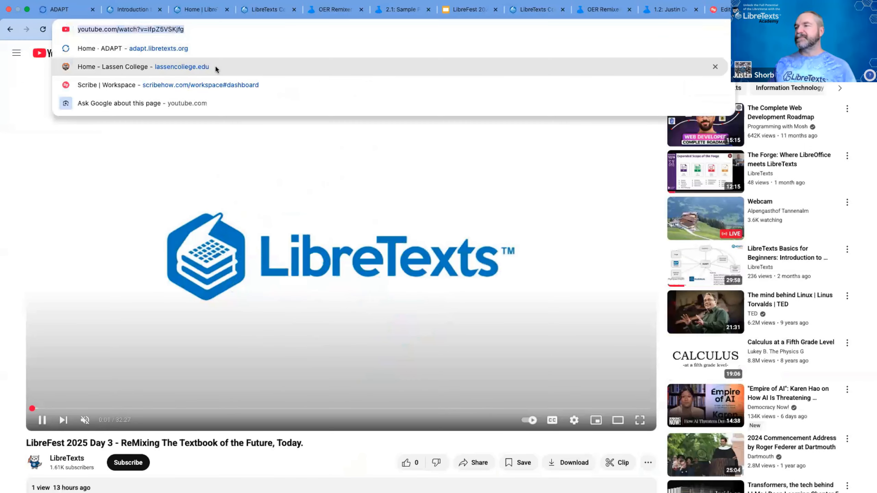
click(43, 420)
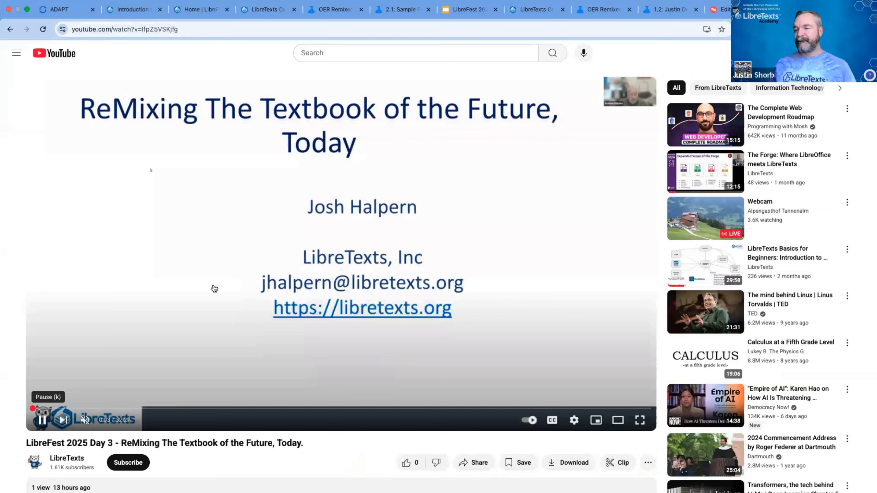
Return to the sample page and replace the video block's video with the copied LibreFest 2025 Day 3 YouTube address.
click(402, 9)
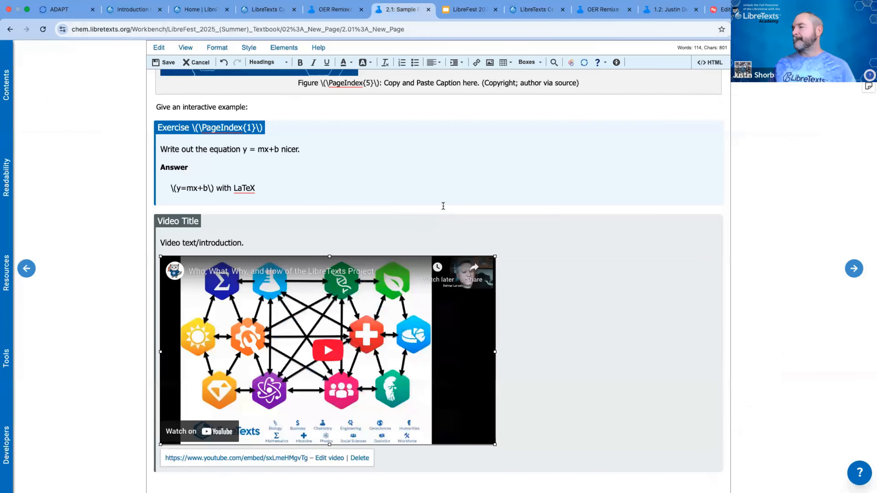
scroll(542, 323, down, 1)
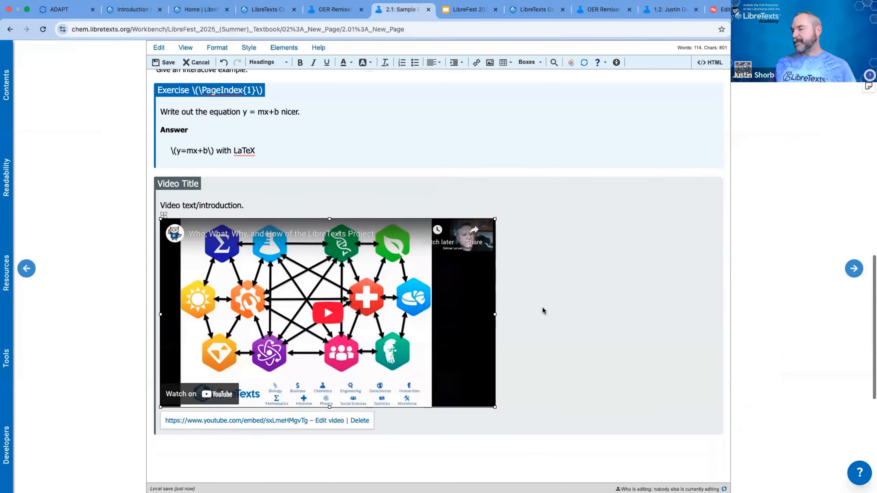
click(329, 420)
click(299, 202)
key(super+a)
key(super+v)
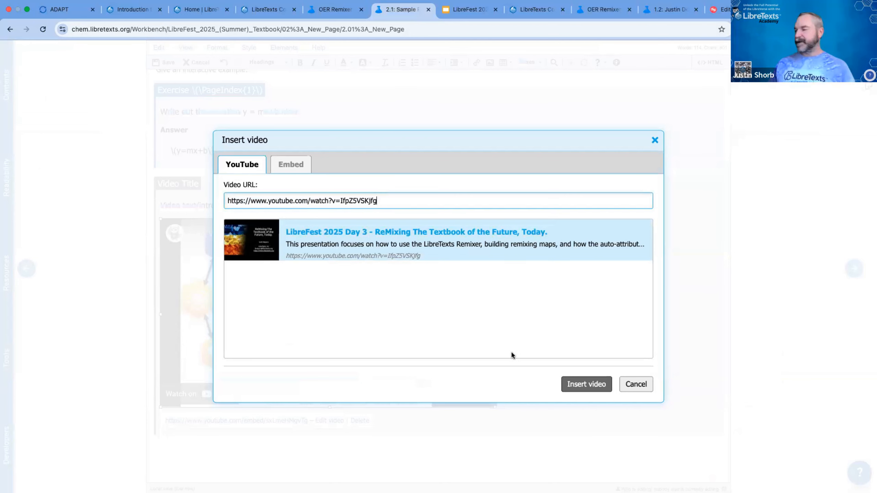
click(586, 384)
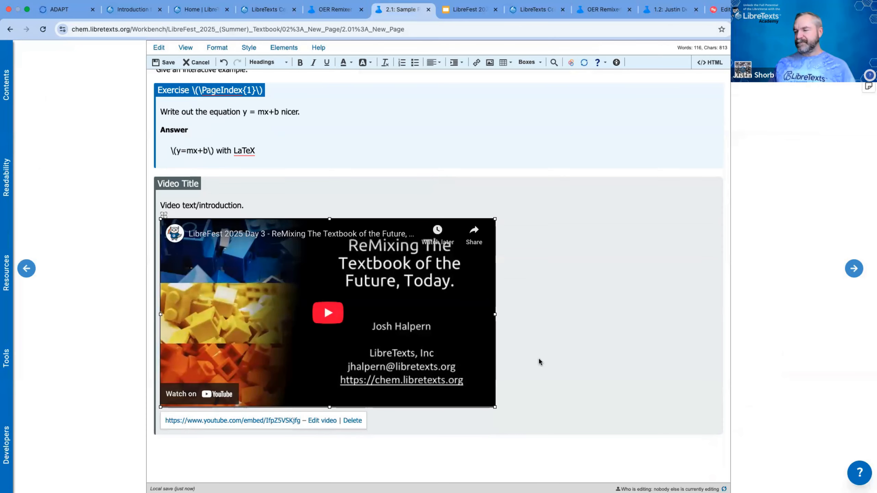
Save the page and review its published view, from the video block back up to the New Texts box.
click(164, 63)
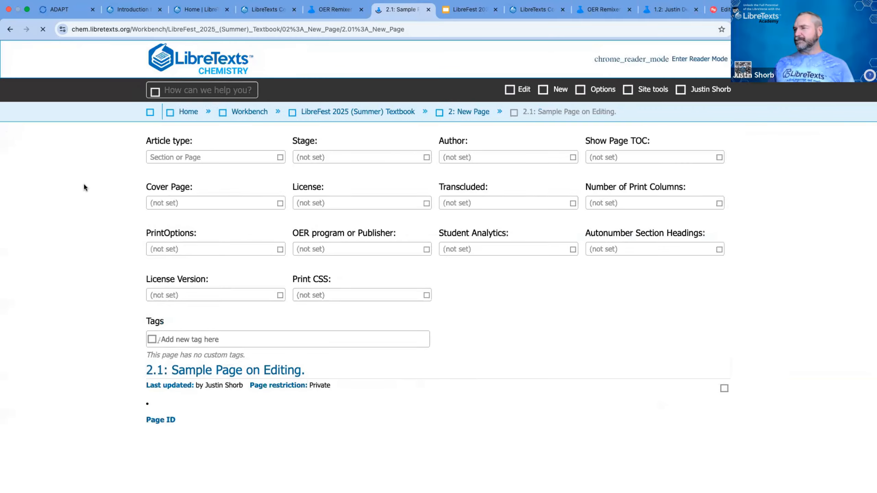
scroll(195, 205, down, 5)
scroll(194, 204, down, 10)
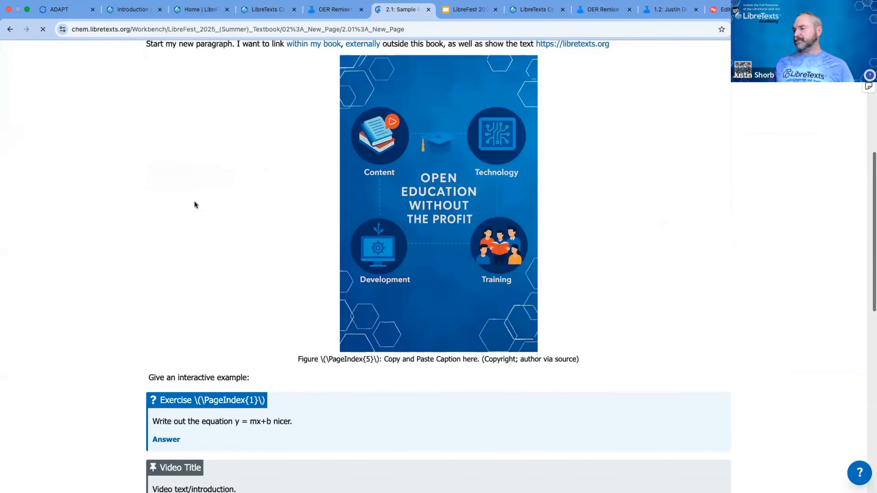
scroll(194, 204, down, 2)
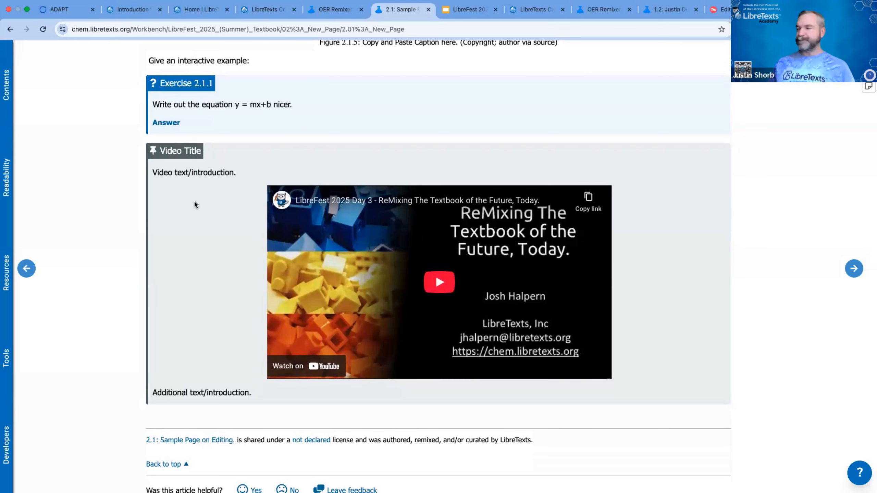
scroll(194, 205, up, 5)
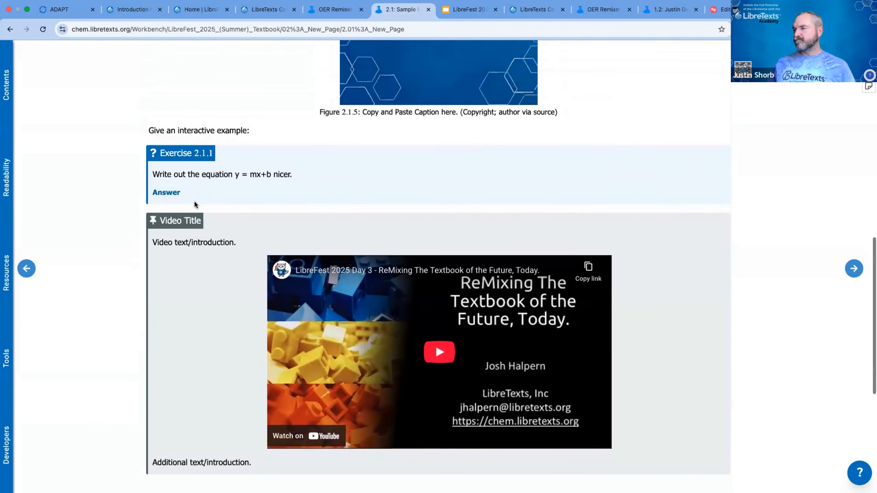
scroll(194, 204, up, 6)
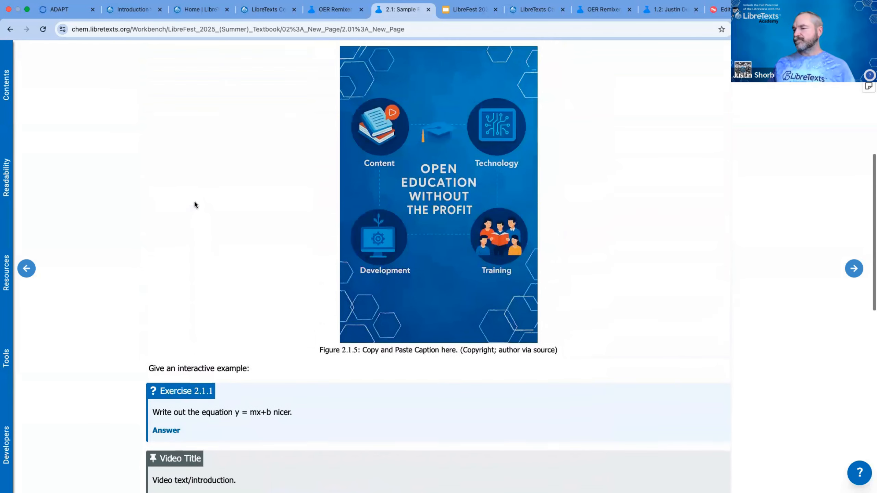
scroll(194, 205, up, 5)
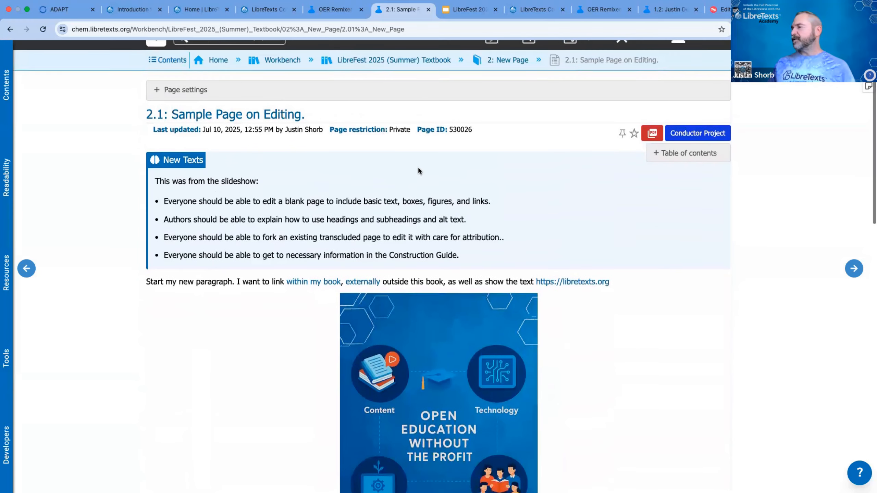
Reopen the sample page for editing and look through the available box types from Definition to Warning.
click(499, 58)
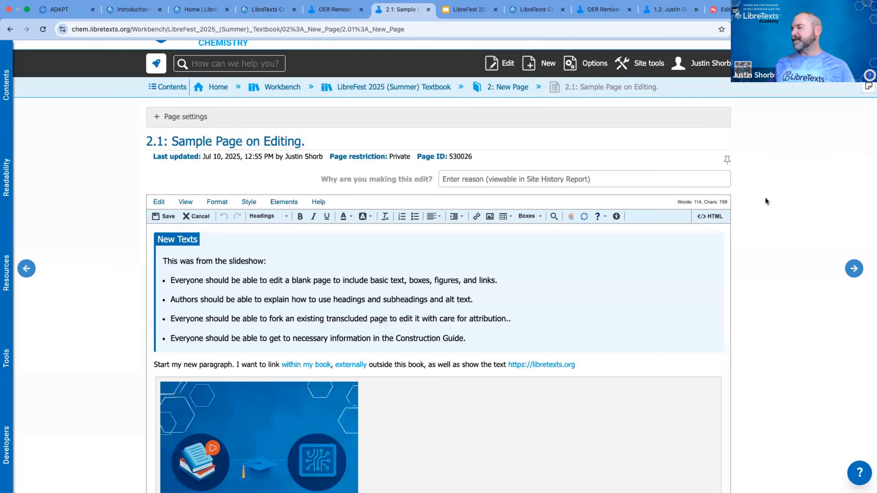
scroll(766, 209, down, 2)
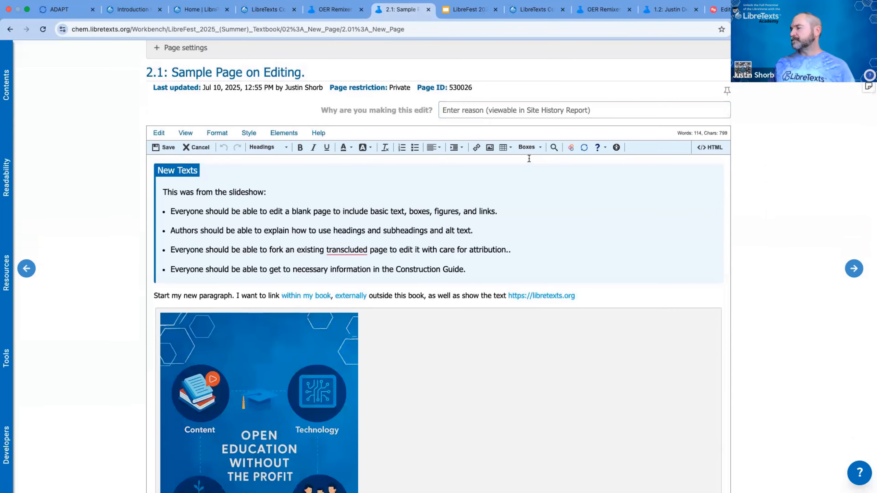
click(532, 147)
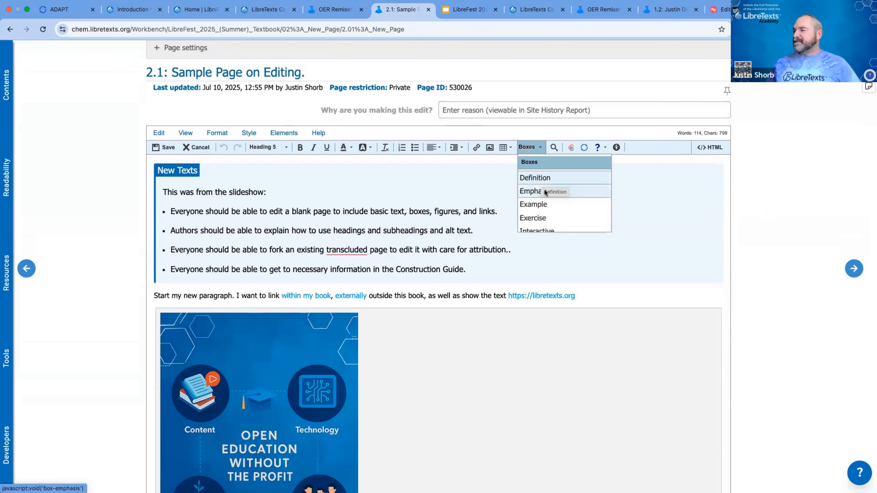
scroll(560, 210, down, 5)
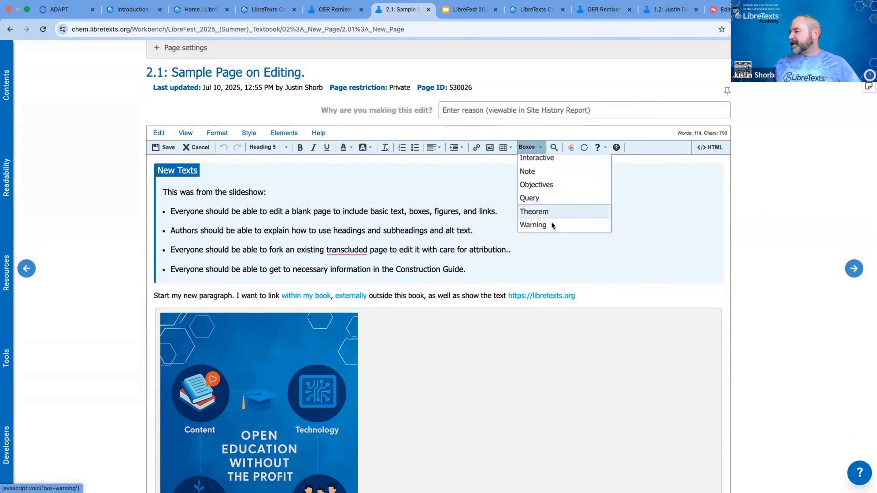
click(814, 205)
Add an empty paragraph below the New Texts box and insert a Warning box there.
click(702, 294)
click(717, 291)
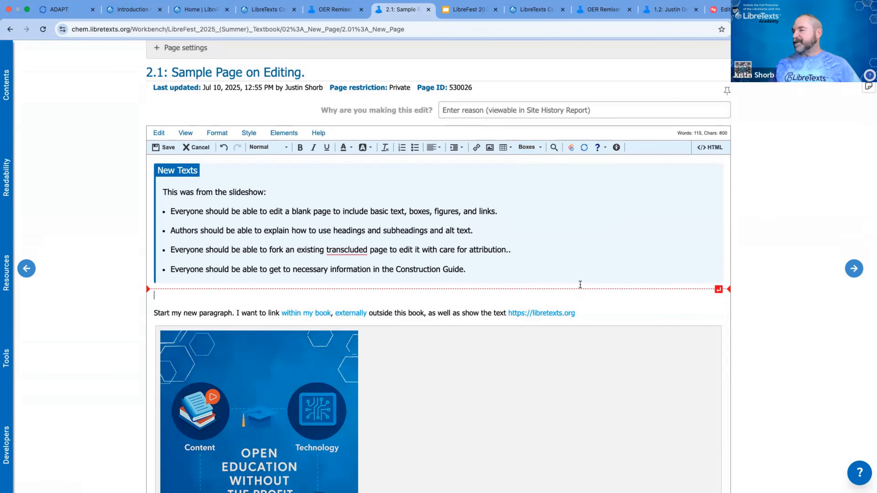
click(527, 151)
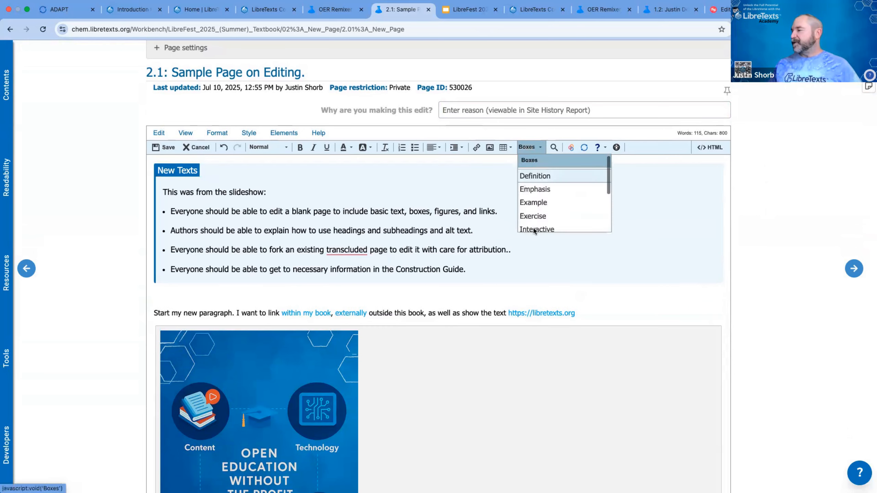
scroll(535, 230, down, 3)
click(539, 225)
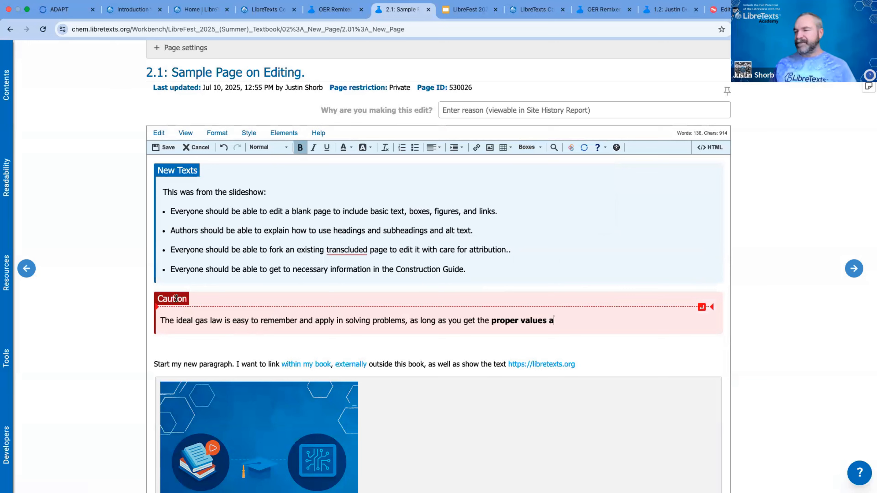
Change the warning box's title to "Safety Precautions:".
click(211, 300)
key(Right)
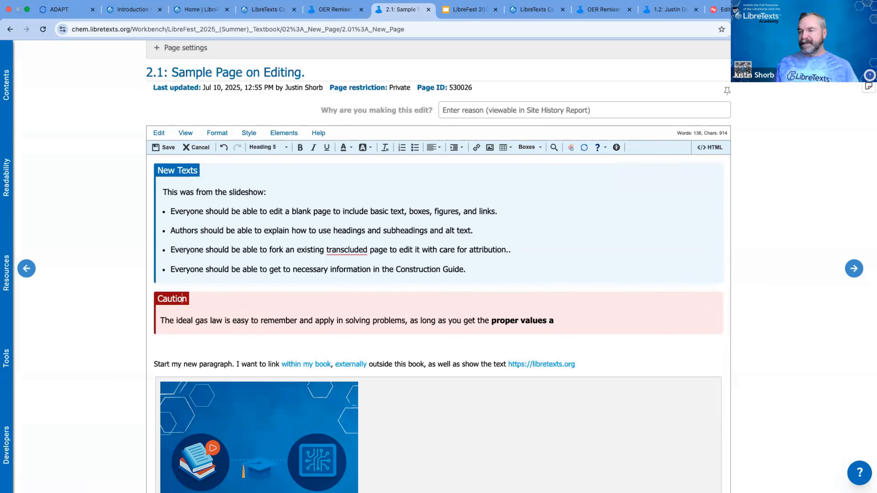
text(Safety Pre)
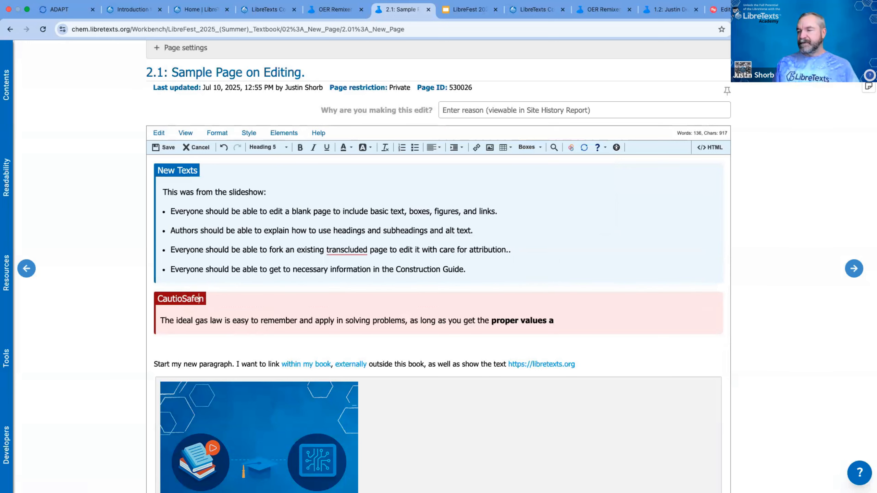
text(cautions:n)
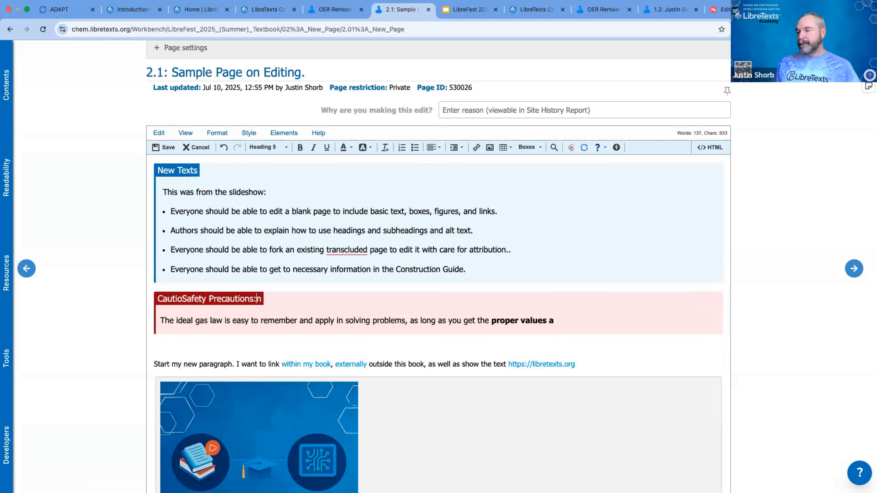
key(Delete)
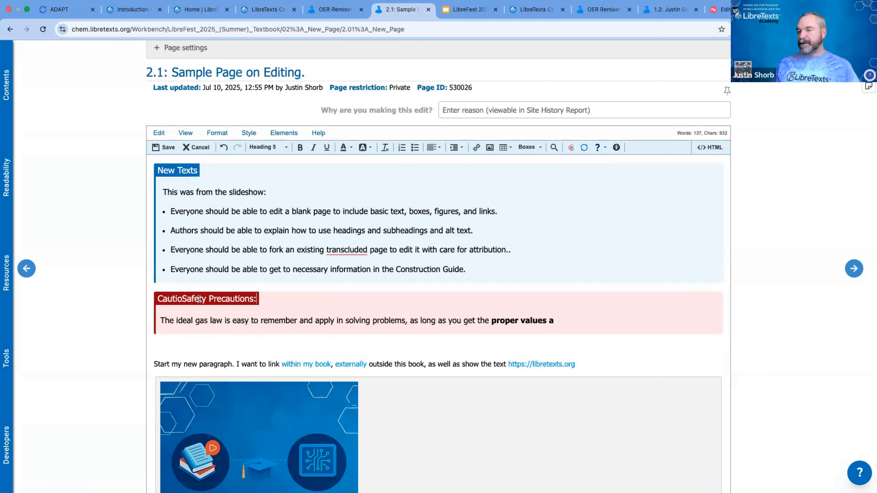
click(181, 299)
key(BackSpace)
key(BackSpace)
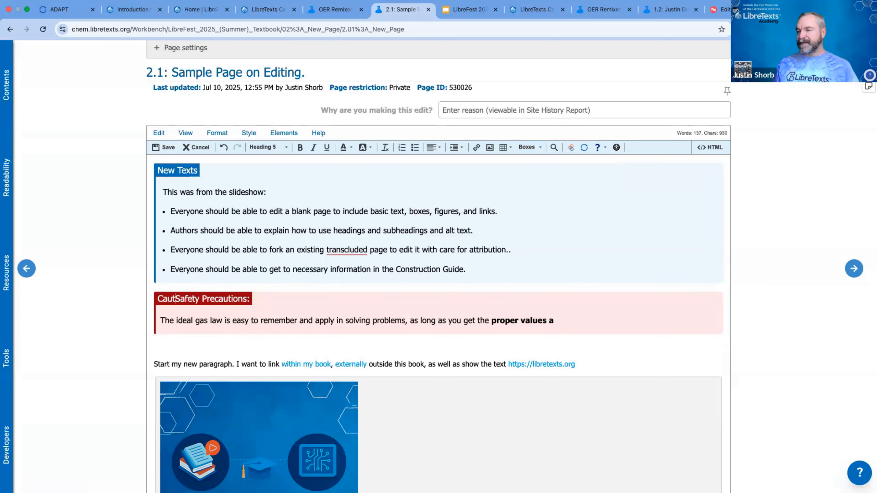
key(BackSpace)
key(BackSpace)
key(BackSpace)
key(BackSpace)
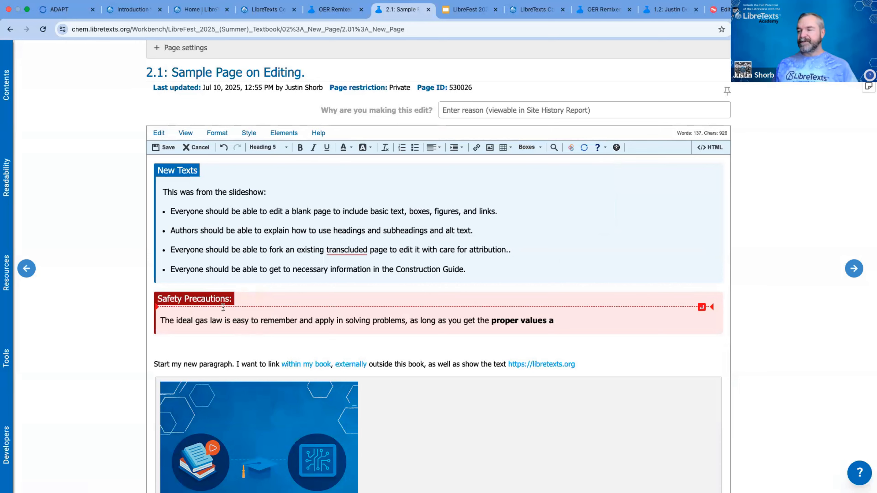
Insert blank paragraphs above and below the warning box's text, plus one outside beneath the box.
click(235, 316)
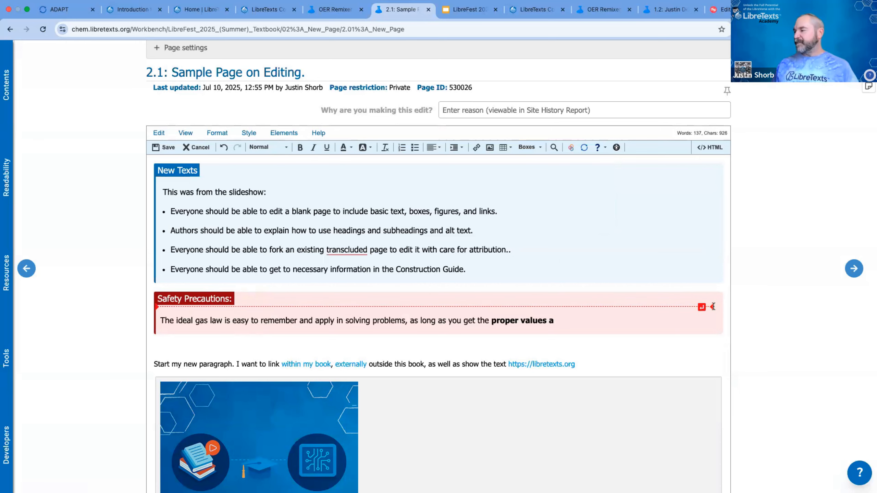
click(702, 306)
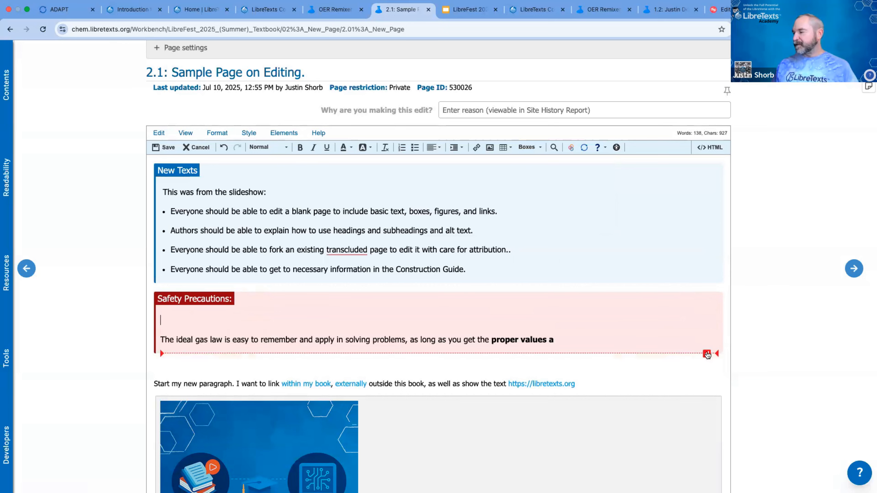
click(706, 354)
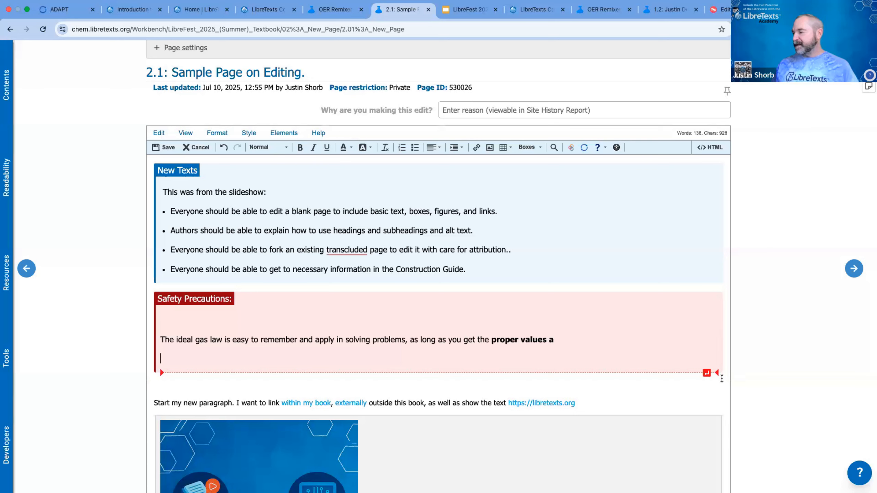
click(719, 374)
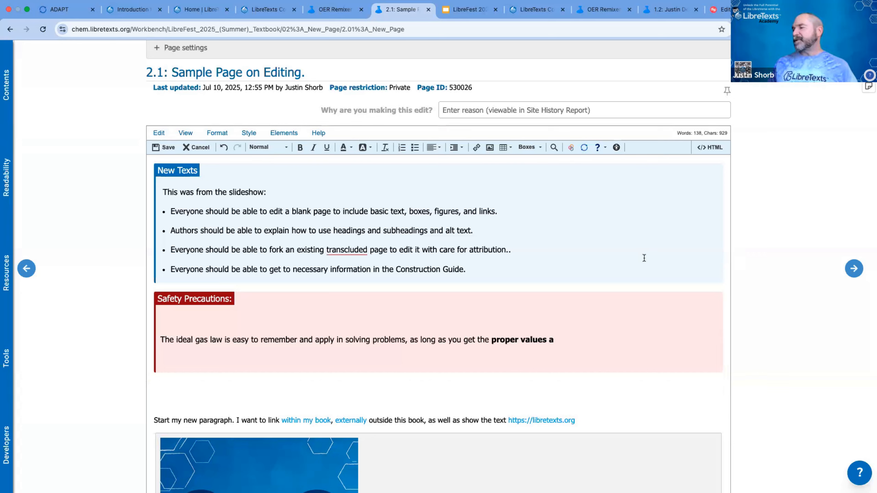
Switch to ADAPT, open the question in the Day 1: Reflections assignment and copy its ADAPT ID.
scroll(644, 258, down, 20)
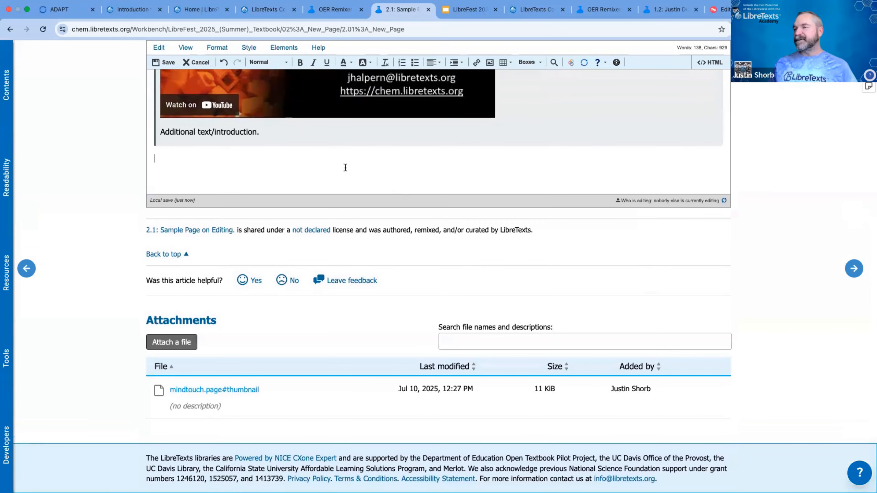
click(62, 11)
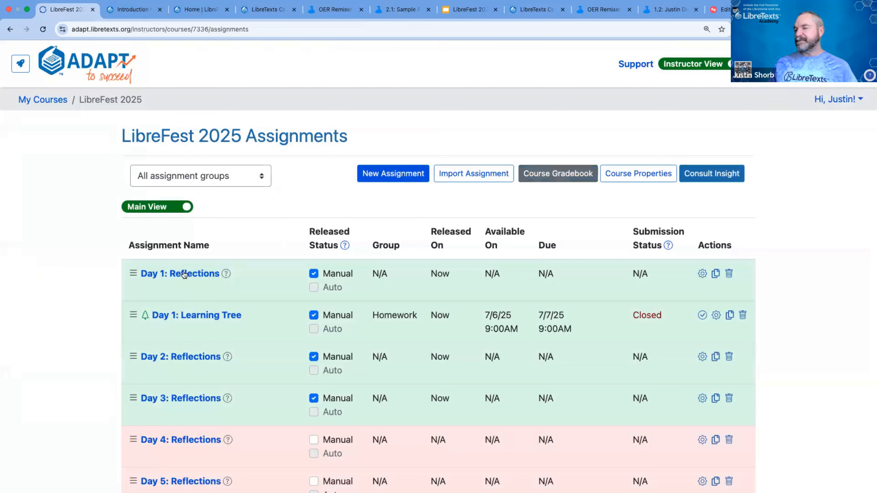
click(184, 274)
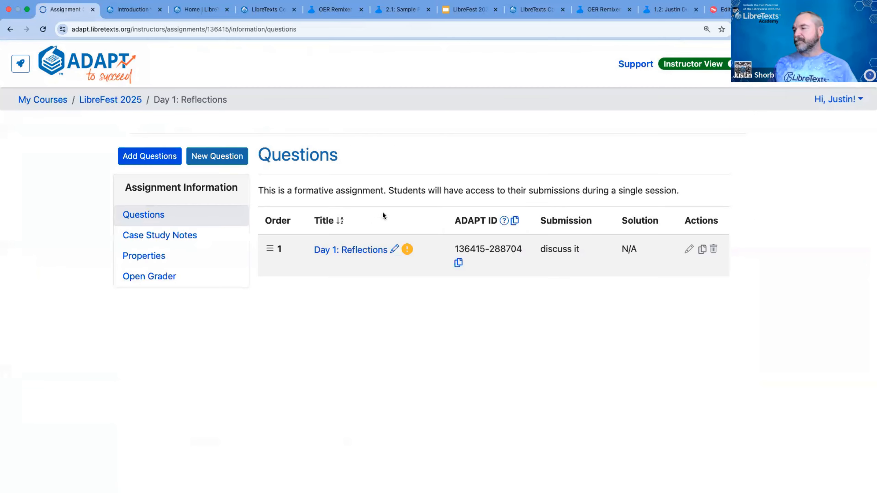
click(363, 250)
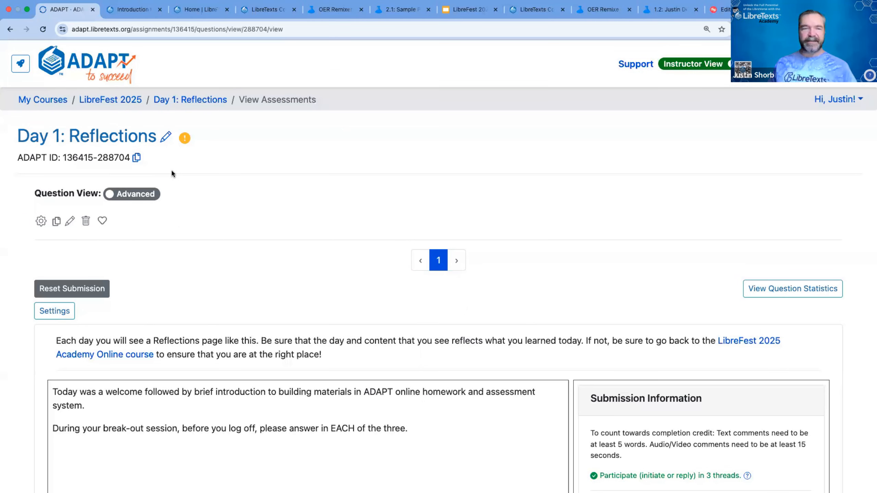
click(137, 160)
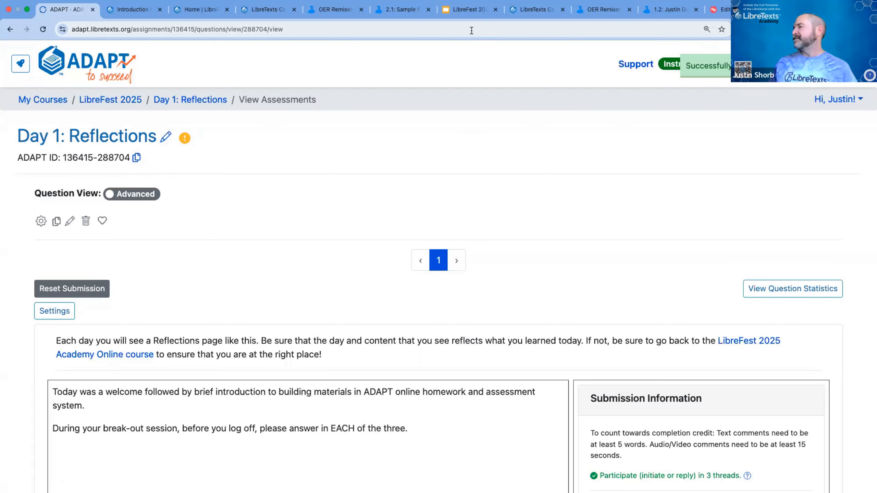
click(401, 9)
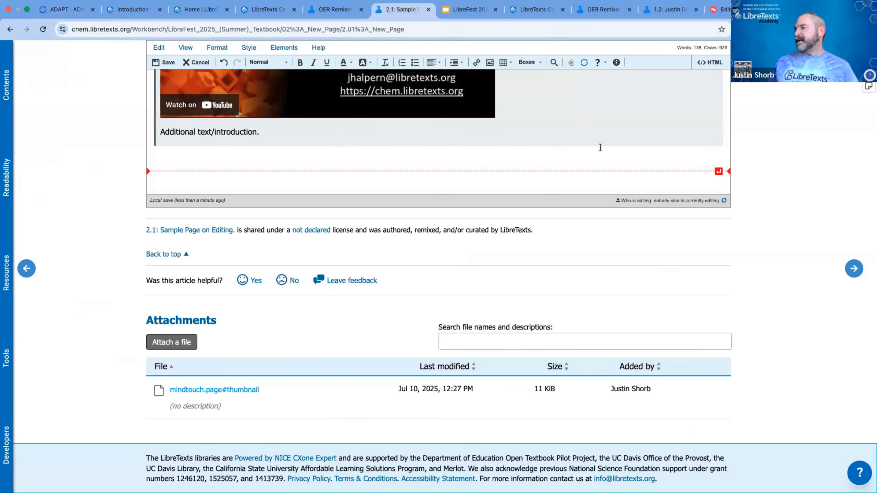
click(718, 153)
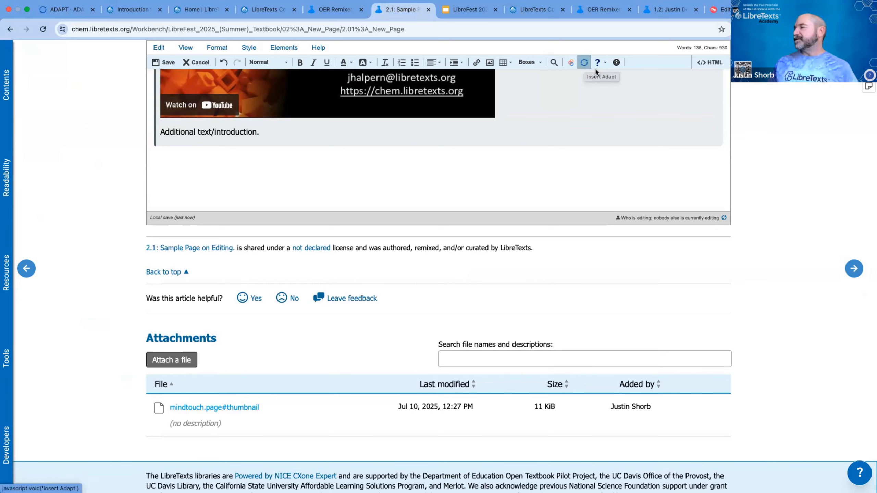
click(584, 65)
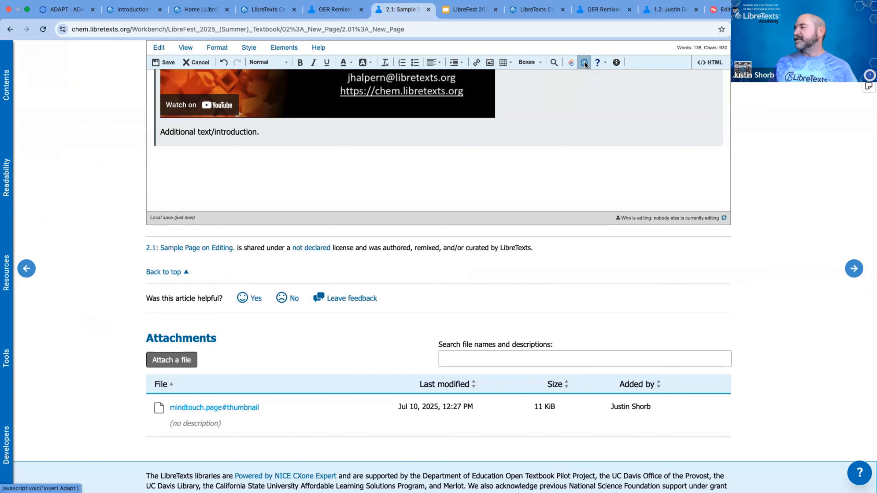
key(super+v)
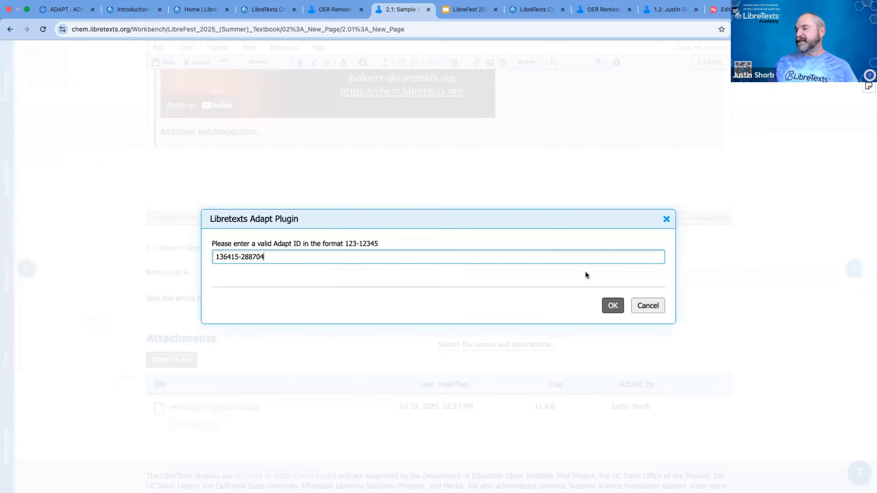
click(612, 304)
click(165, 63)
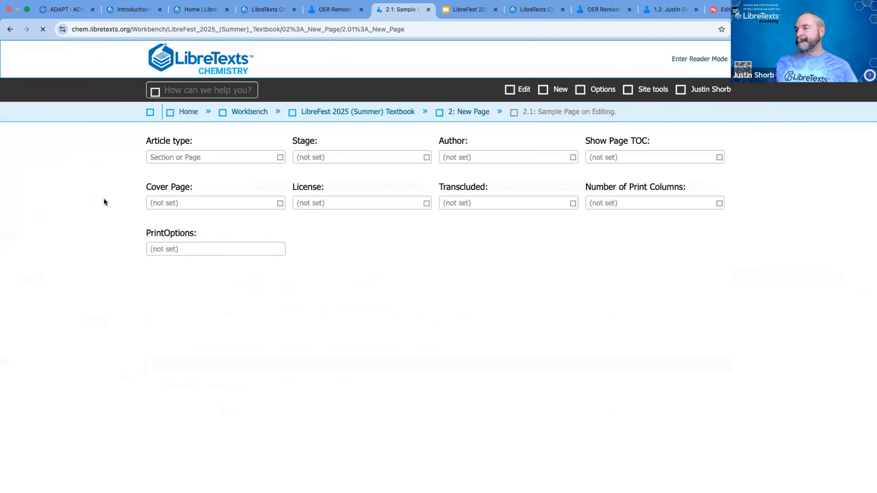
Review the saved page, examining the embedded ADAPT question, the video, exercise and figure, and the boxes at the beginning.
scroll(216, 221, down, 15)
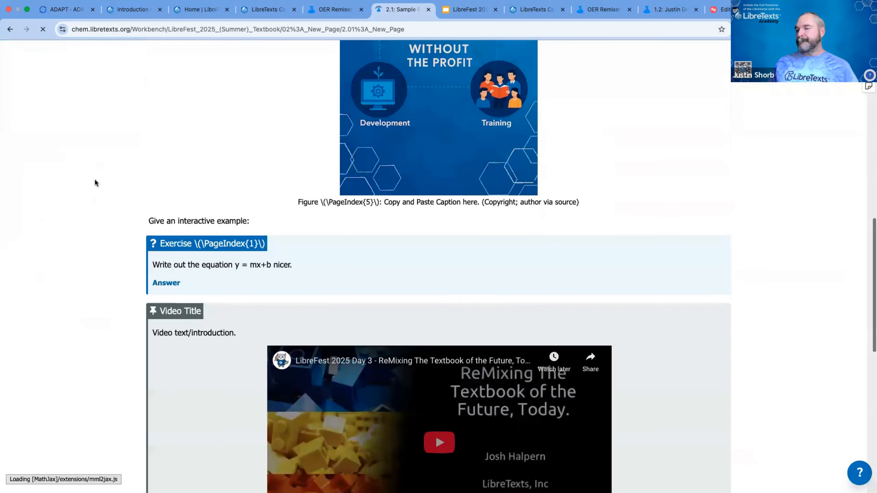
scroll(95, 181, down, 12)
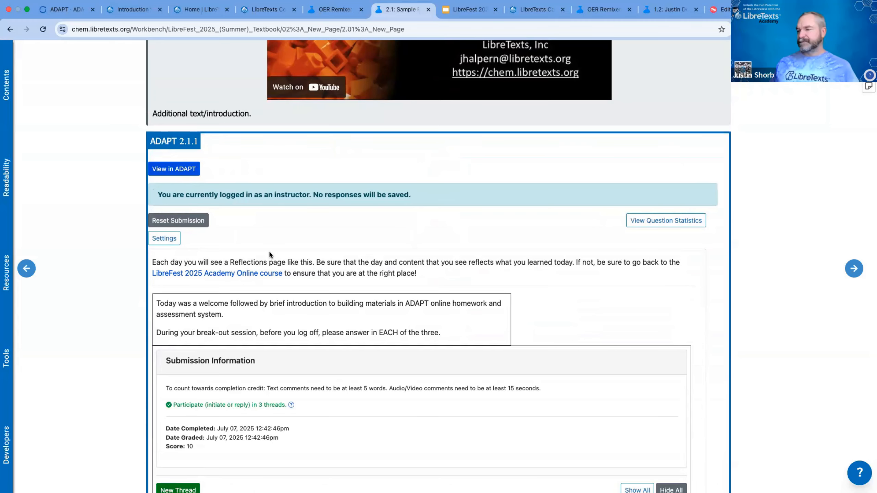
scroll(107, 218, down, 5)
scroll(71, 193, up, 6)
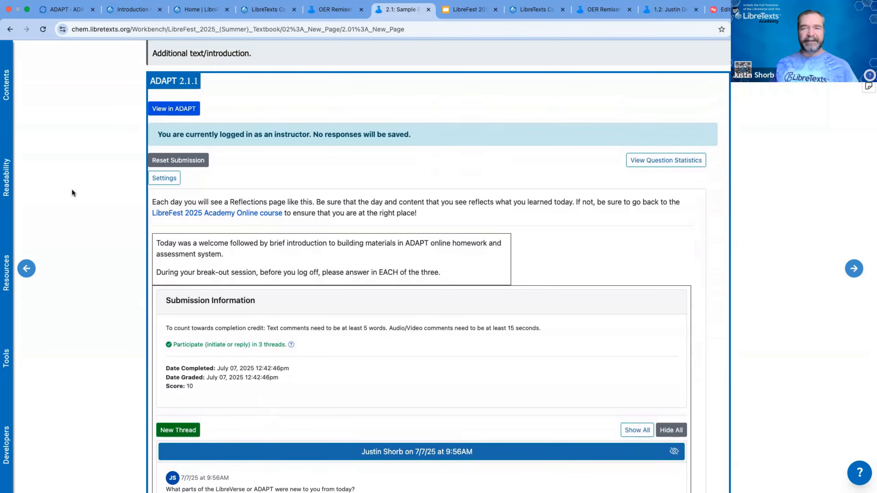
scroll(72, 198, up, 6)
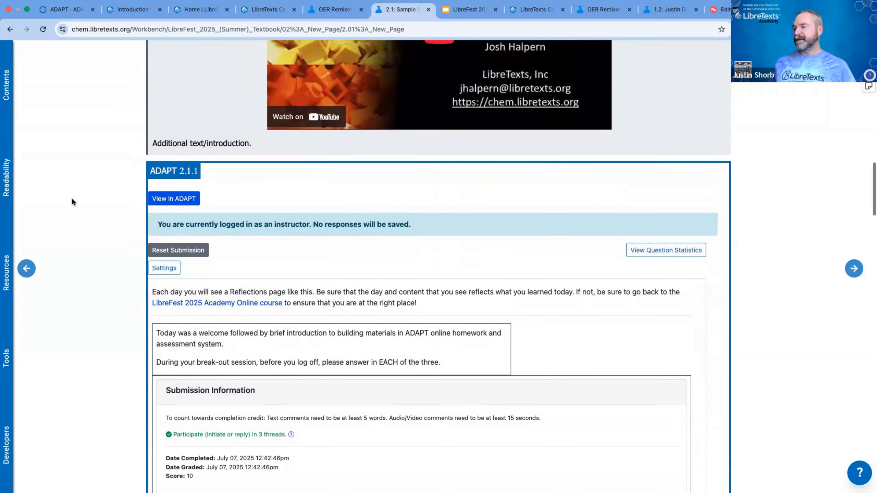
scroll(72, 199, up, 7)
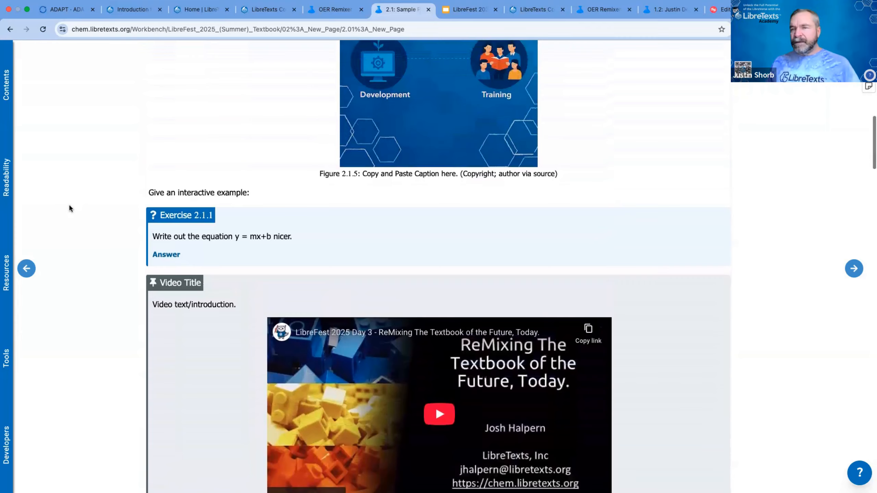
scroll(70, 208, up, 15)
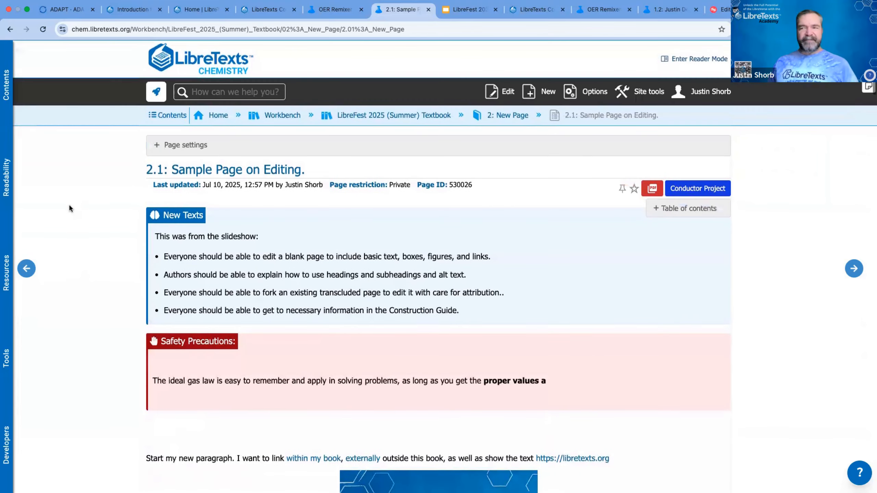